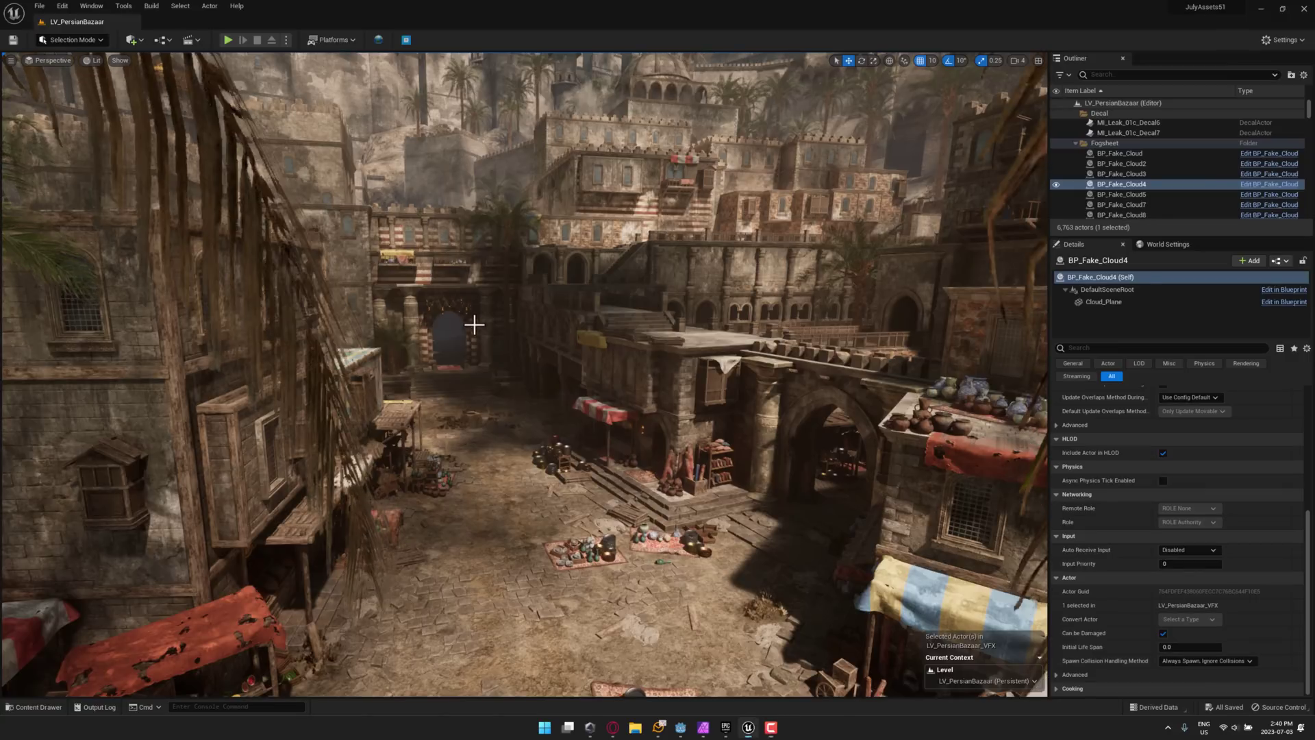
Examine the streets, candle-lit interiors and palm courtyard of the Persian Bazaar level
{"action": "right_click_drag", "start_coordinate": [524, 374], "coordinate": [548, 392]}
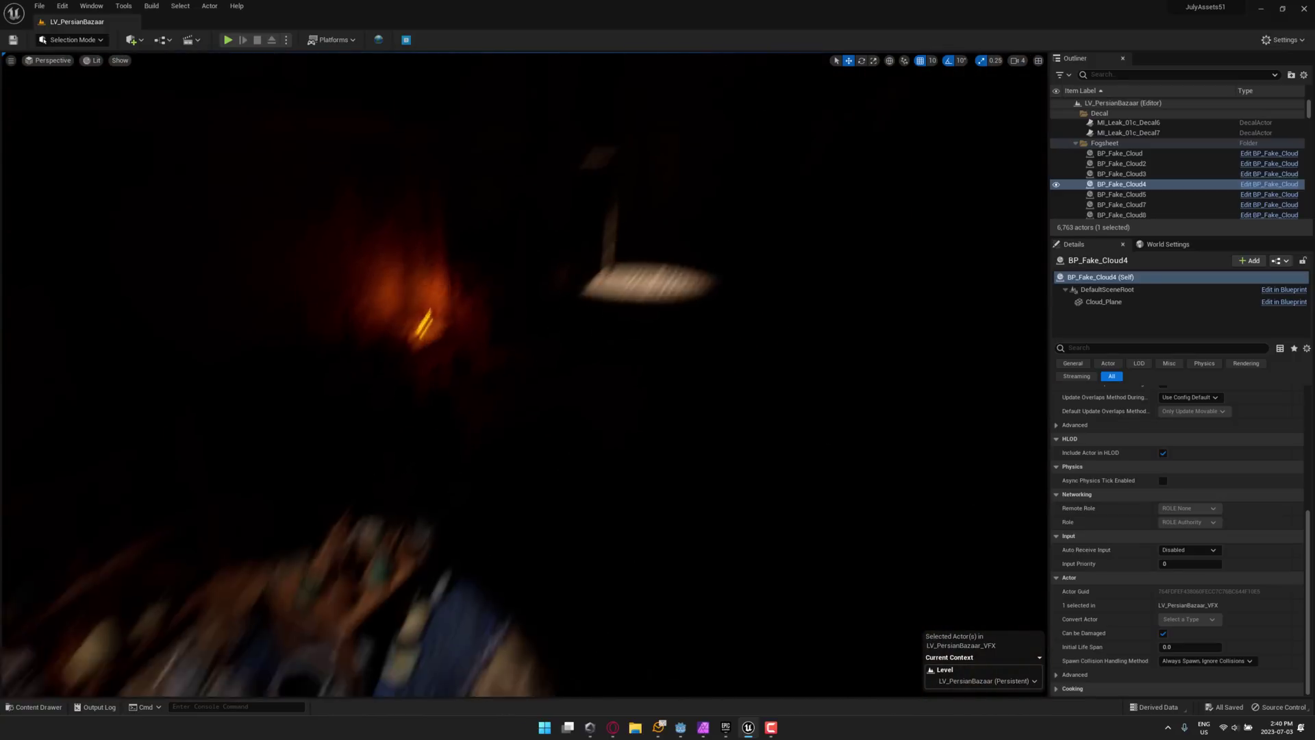
{"action": "right_click_drag", "start_coordinate": [524, 376], "coordinate": [356, 375]}
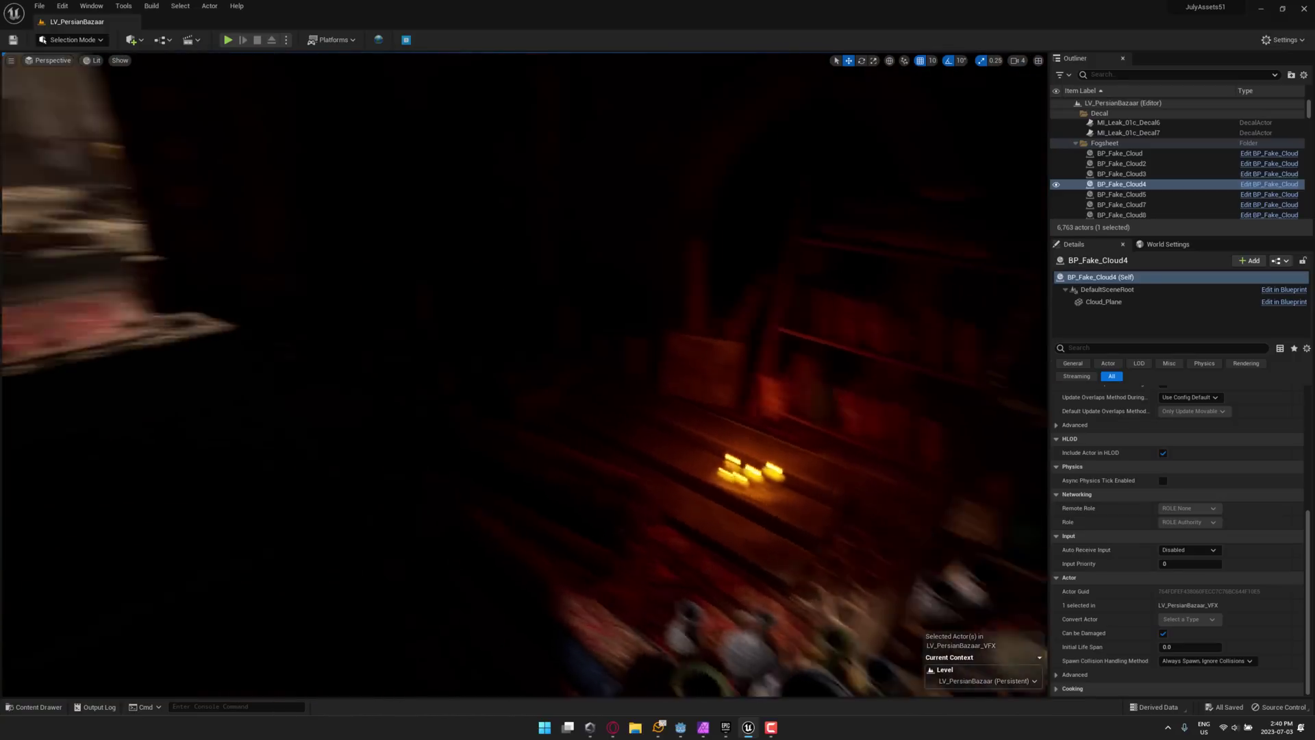
{"action": "key", "text": "w"}
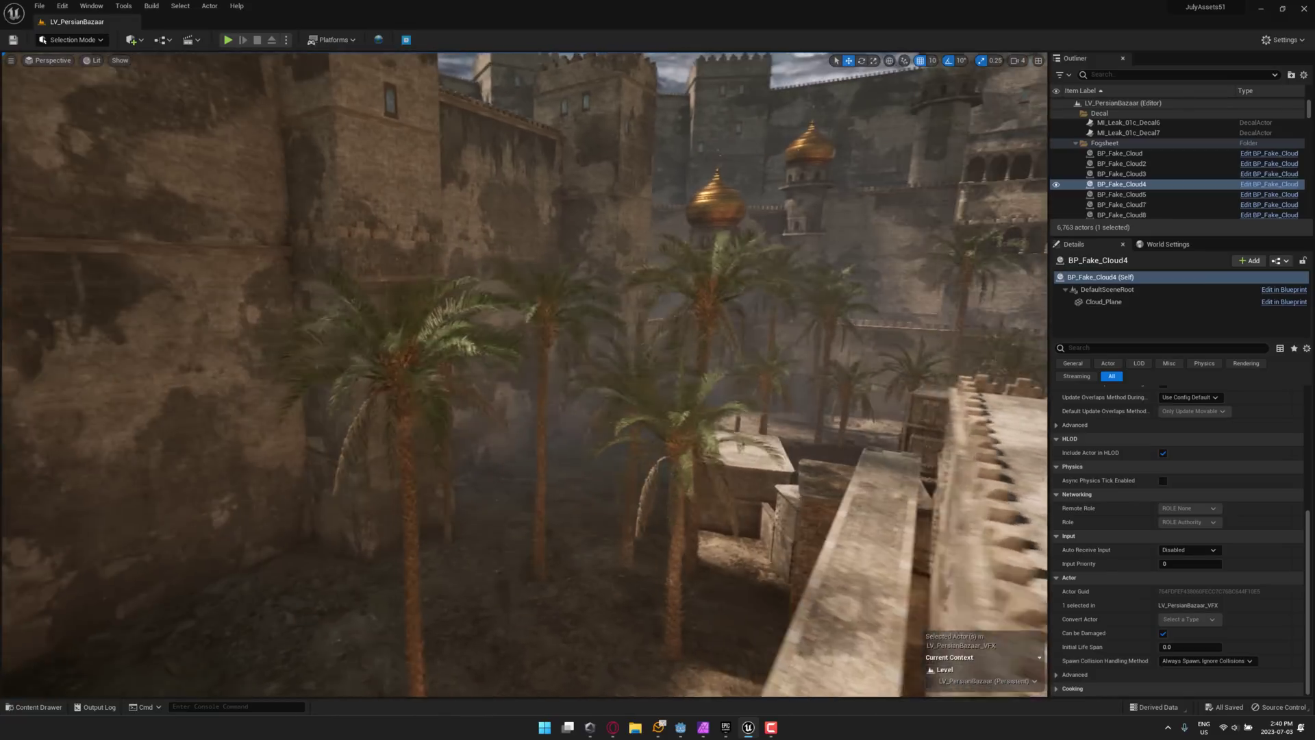
Open the LV_Overview_Bazaar level from the PersianBazaar_Meshingun Map folder
{"action": "left_click", "coordinate": [54, 704]}
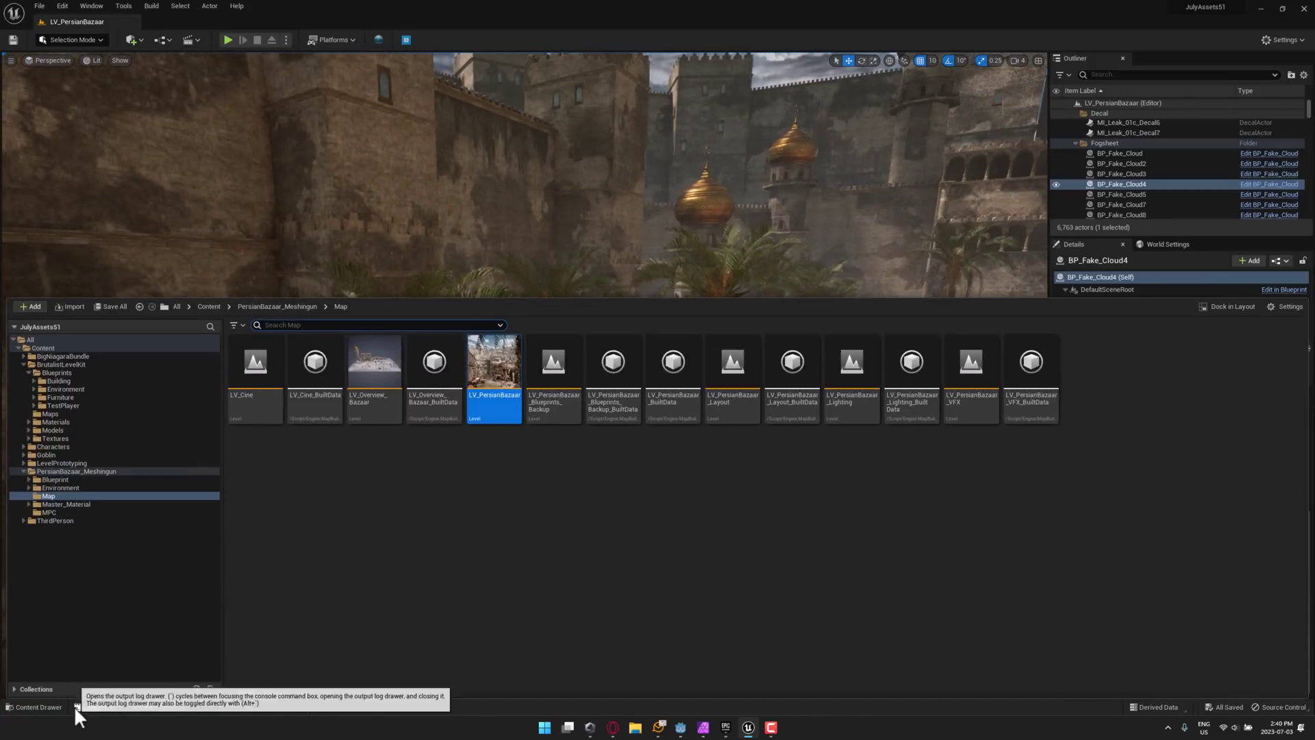
{"action": "double_click", "coordinate": [375, 359]}
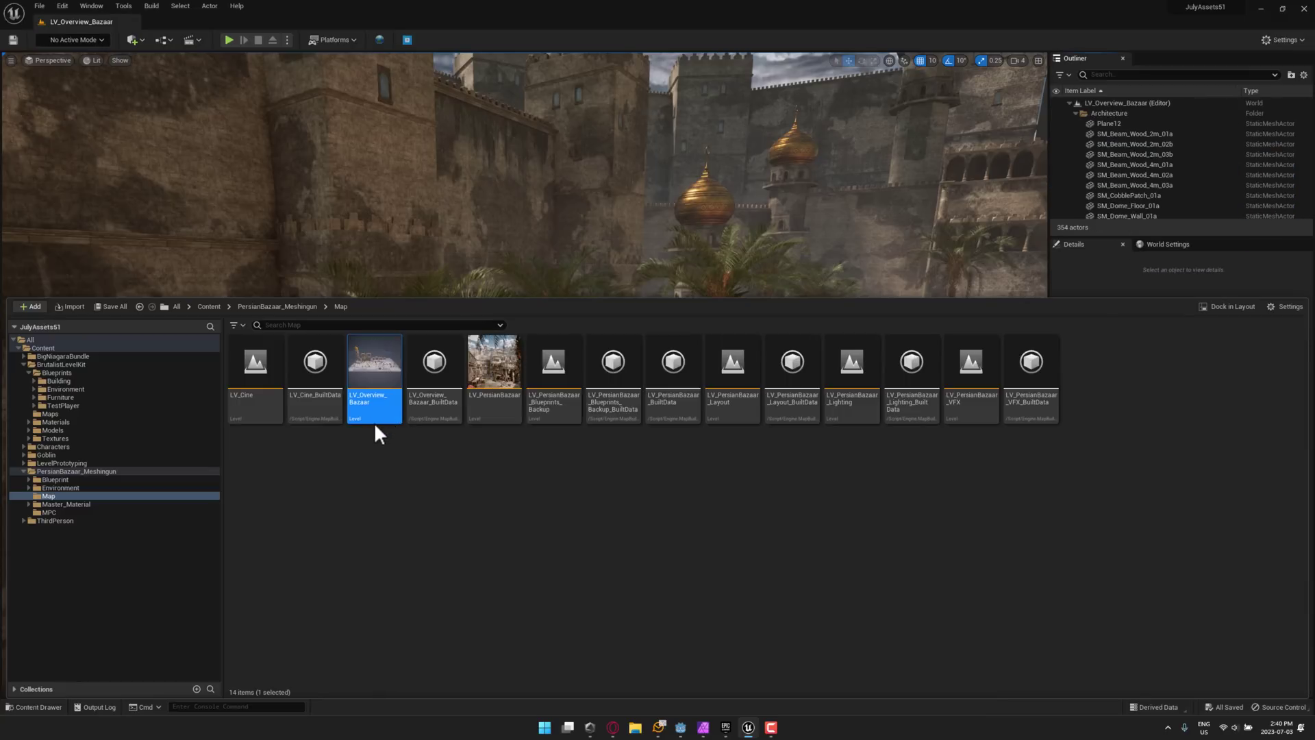
{"action": "left_click", "coordinate": [532, 244]}
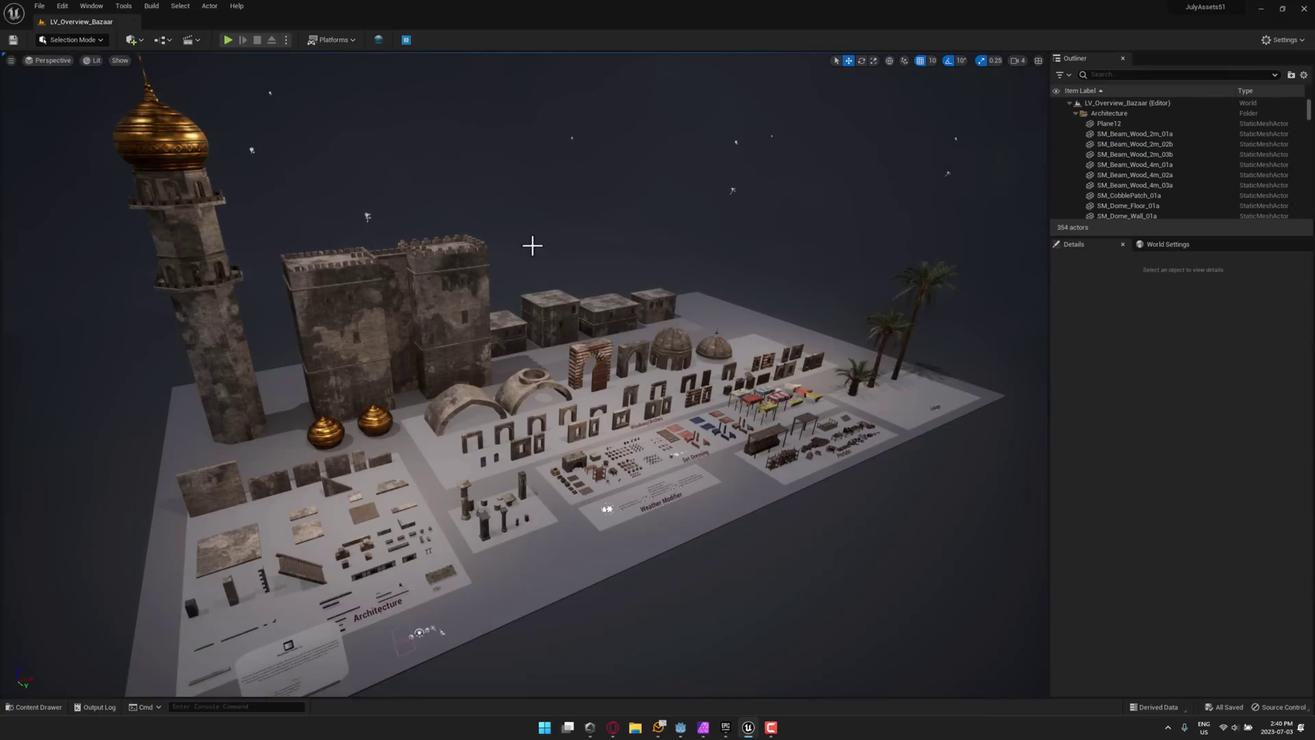
Fly through the overview level and examine the displayed architecture pieces, props and other bazaar assets
{"action": "right_click_drag", "start_coordinate": [532, 245], "coordinate": [721, 212]}
{"action": "key", "text": "w"}
{"action": "key", "text": "a"}
{"action": "key", "text": "w"}
{"action": "key", "text": "w"}
{"action": "key", "text": "w"}
{"action": "key", "text": "d"}
{"action": "key", "text": "w"}
{"action": "key", "text": "d"}
{"action": "key", "text": "w"}
{"action": "key", "text": "d"}
{"action": "key", "text": "d"}
{"action": "key", "text": "w"}
{"action": "key", "text": "w"}
{"action": "key", "text": "d"}
{"action": "key", "text": "d"}
{"action": "key", "text": "w"}
{"action": "key", "text": "e"}
{"action": "key", "text": "e"}
{"action": "key", "text": "w"}
{"action": "key", "text": "d"}
{"action": "key", "text": "d"}
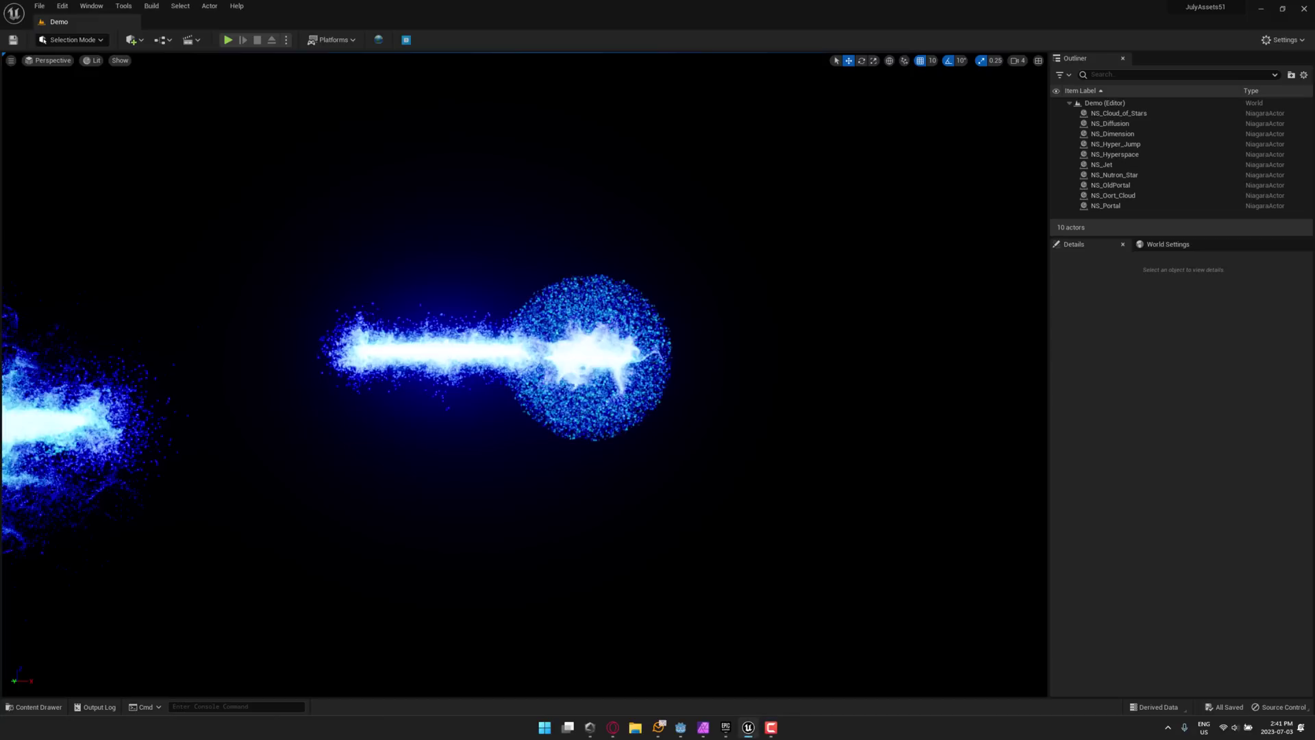
Examine the row of blue Niagara particle effects in the NiagaraAbstractSpace Demo level
{"action": "right_click_drag", "start_coordinate": [524, 373], "coordinate": [248, 386]}
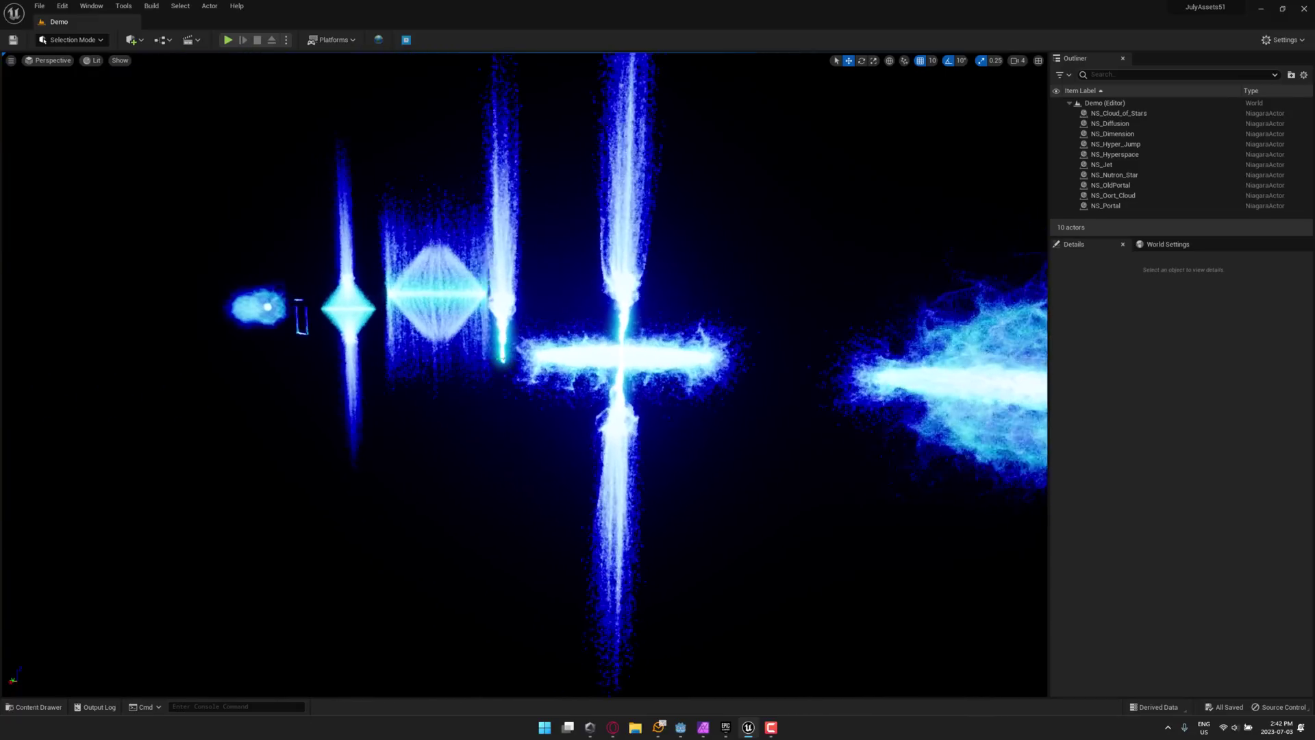
{"action": "key", "text": "w"}
{"action": "key", "text": "a"}
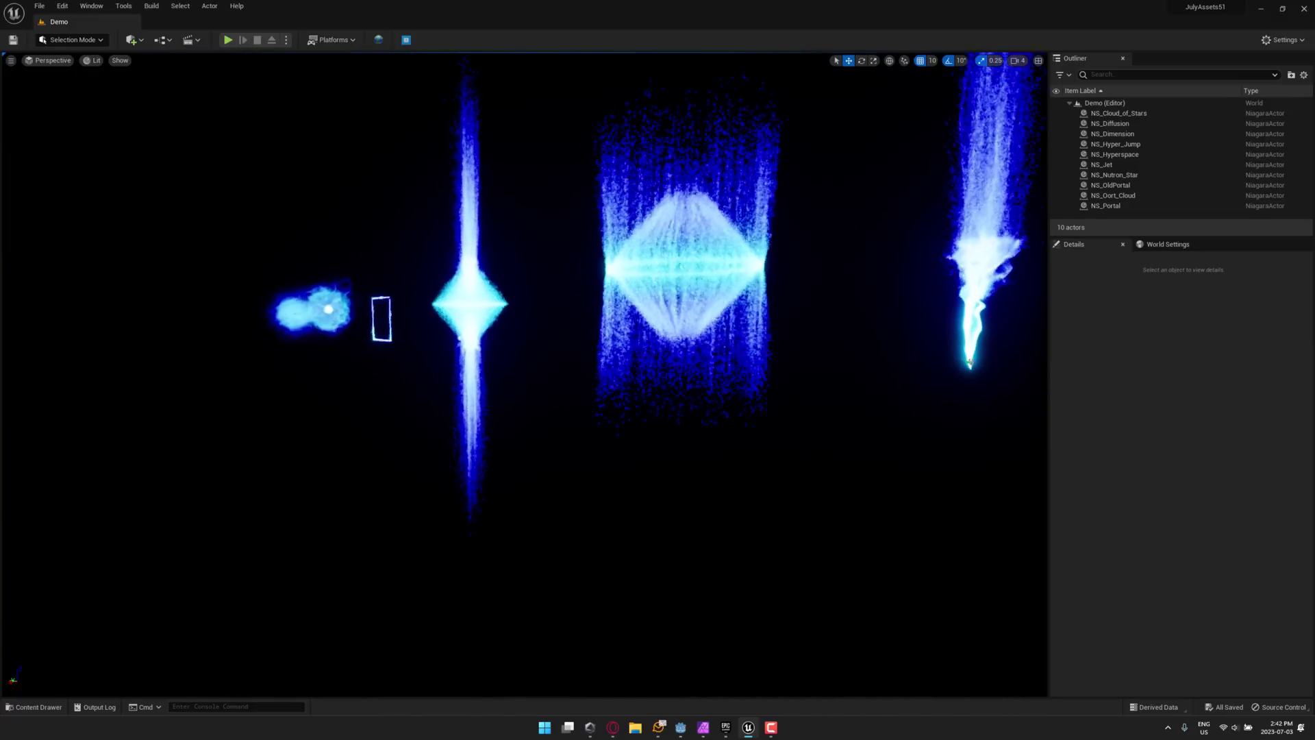
{"action": "right_click_drag", "start_coordinate": [116, 373], "coordinate": [287, 373]}
Open the Demo level from the Maps folder of NiagaraAbstractSpace2
{"action": "left_click", "coordinate": [35, 705]}
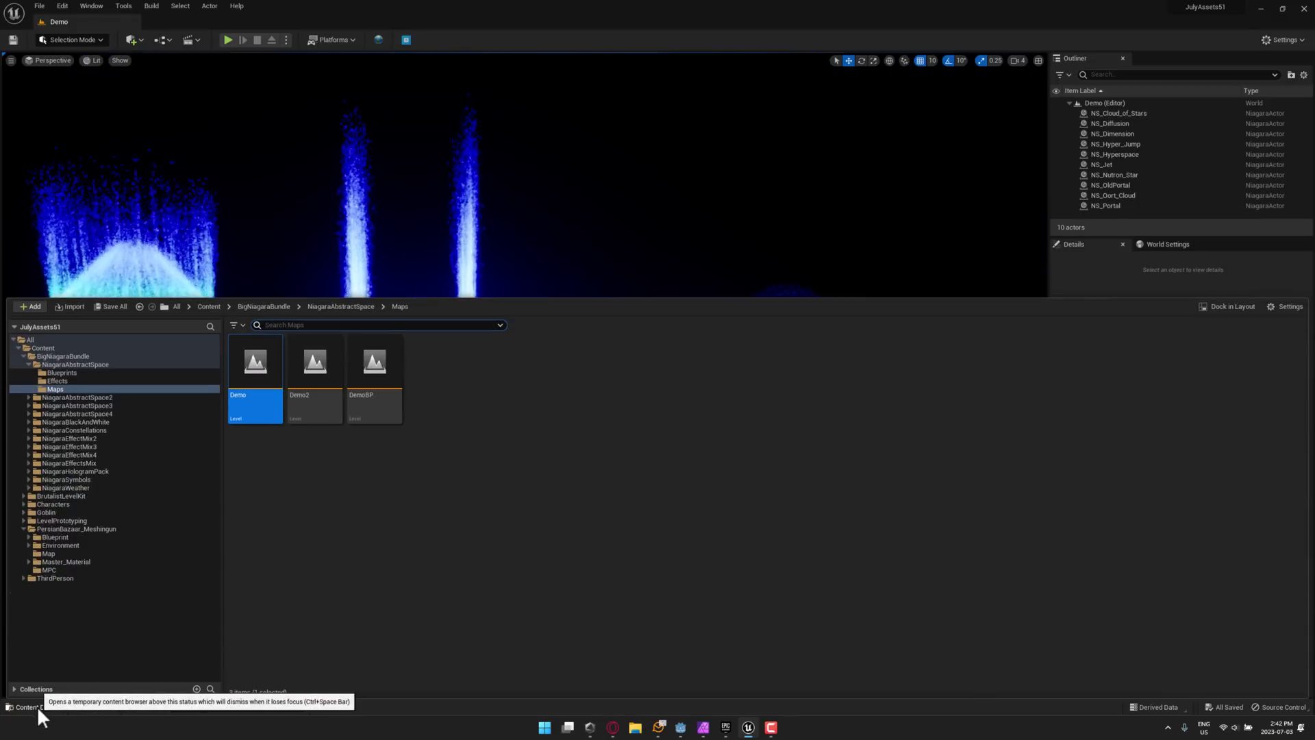
{"action": "left_click", "coordinate": [93, 397]}
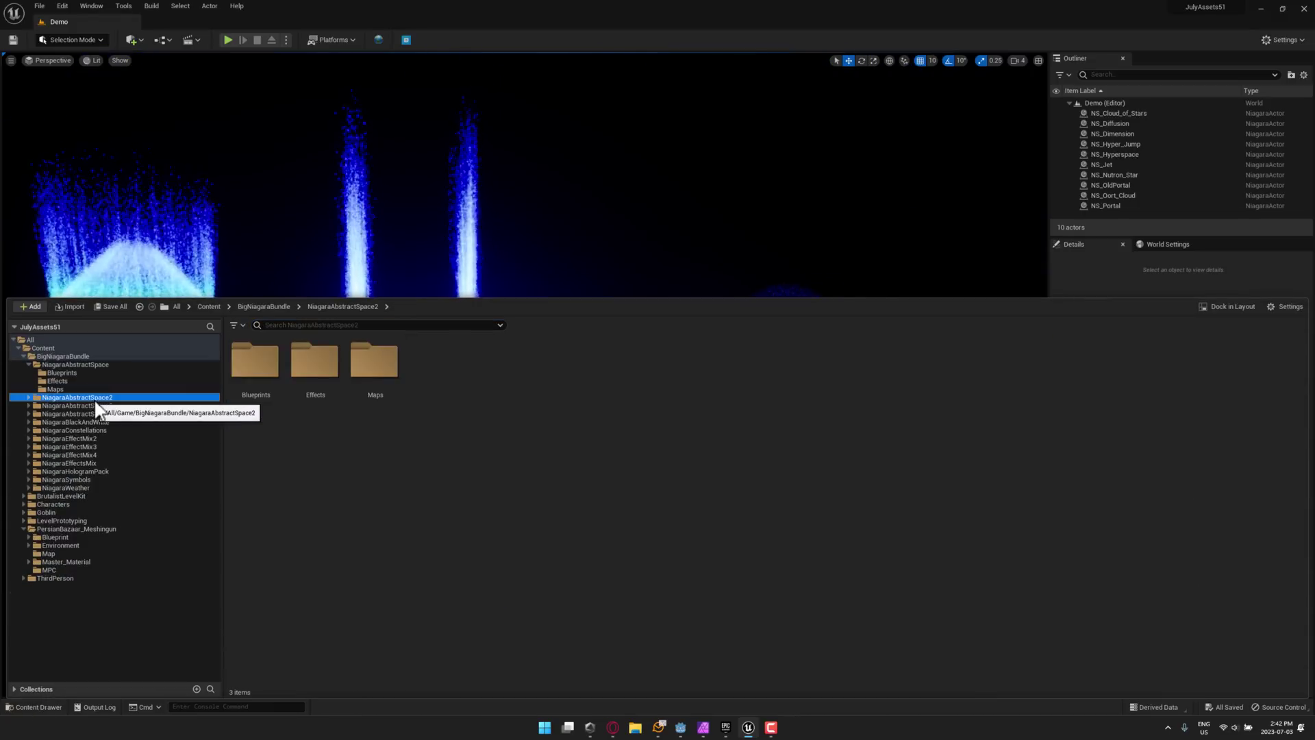
{"action": "double_click", "coordinate": [369, 363]}
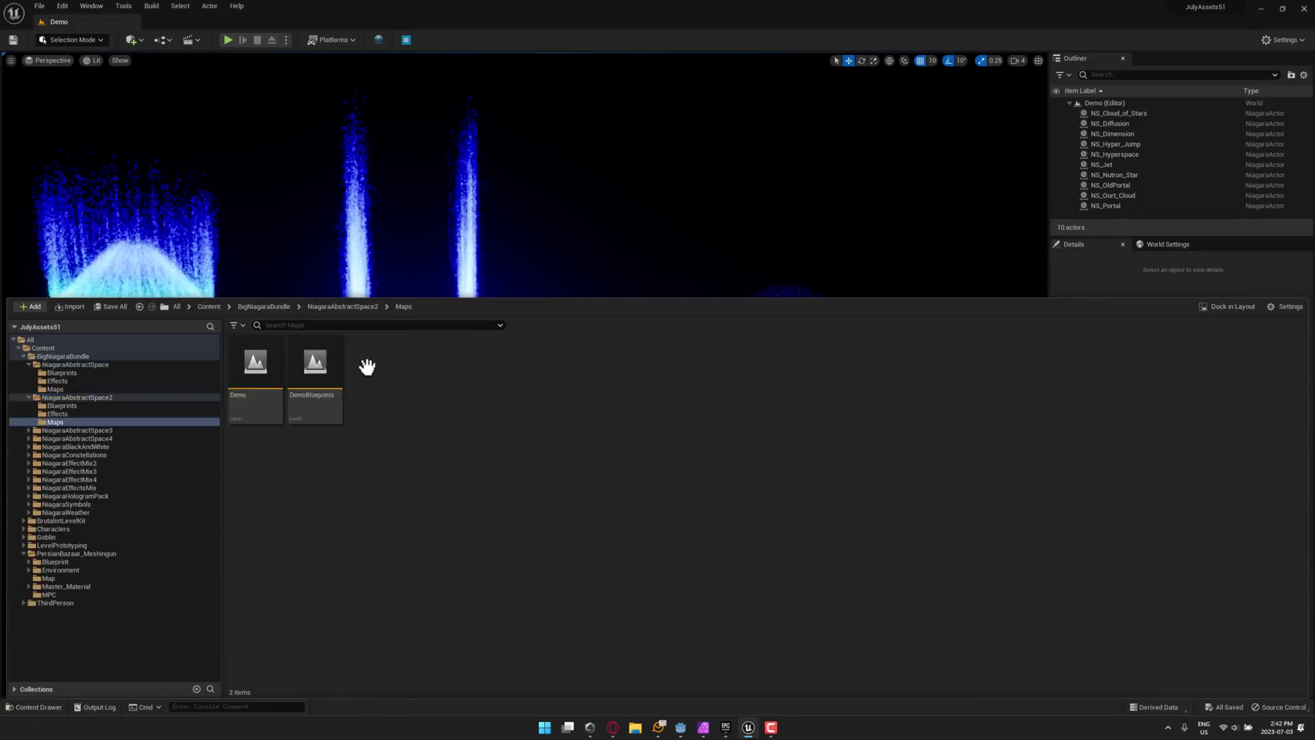
{"action": "double_click", "coordinate": [259, 367]}
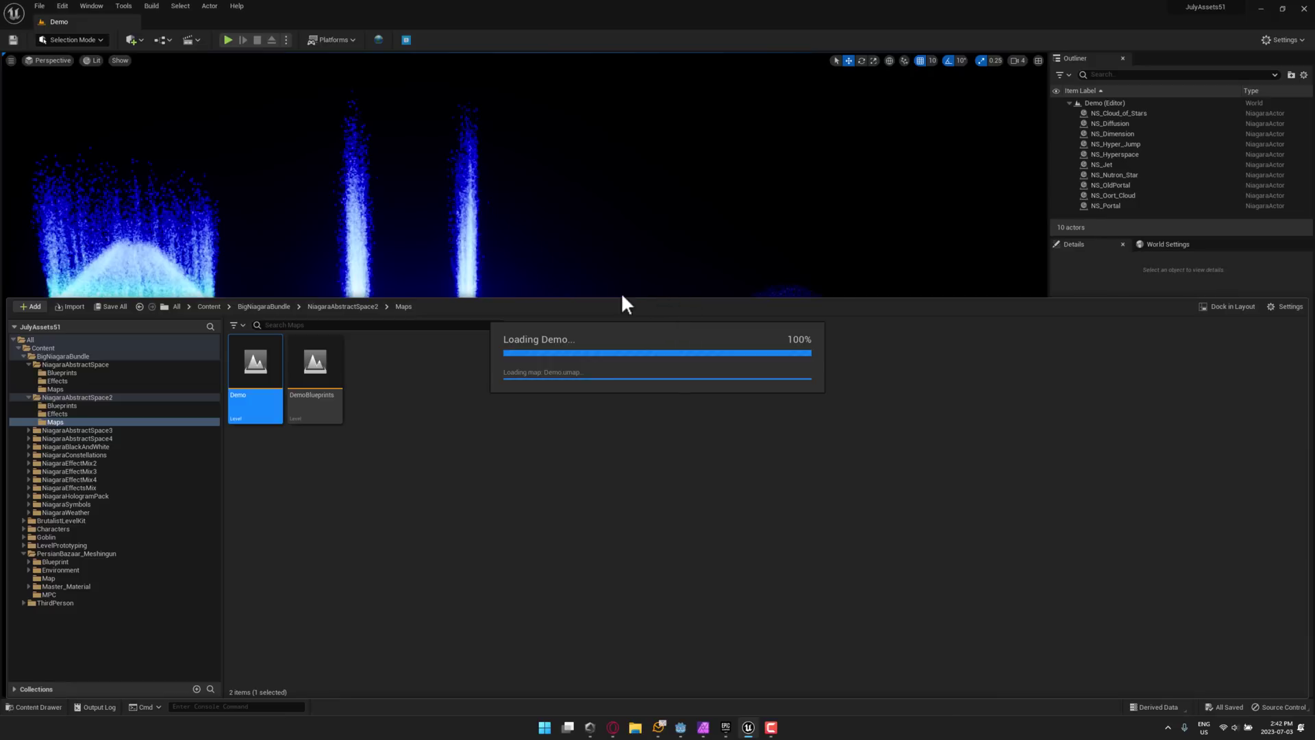
{"action": "left_click", "coordinate": [703, 243]}
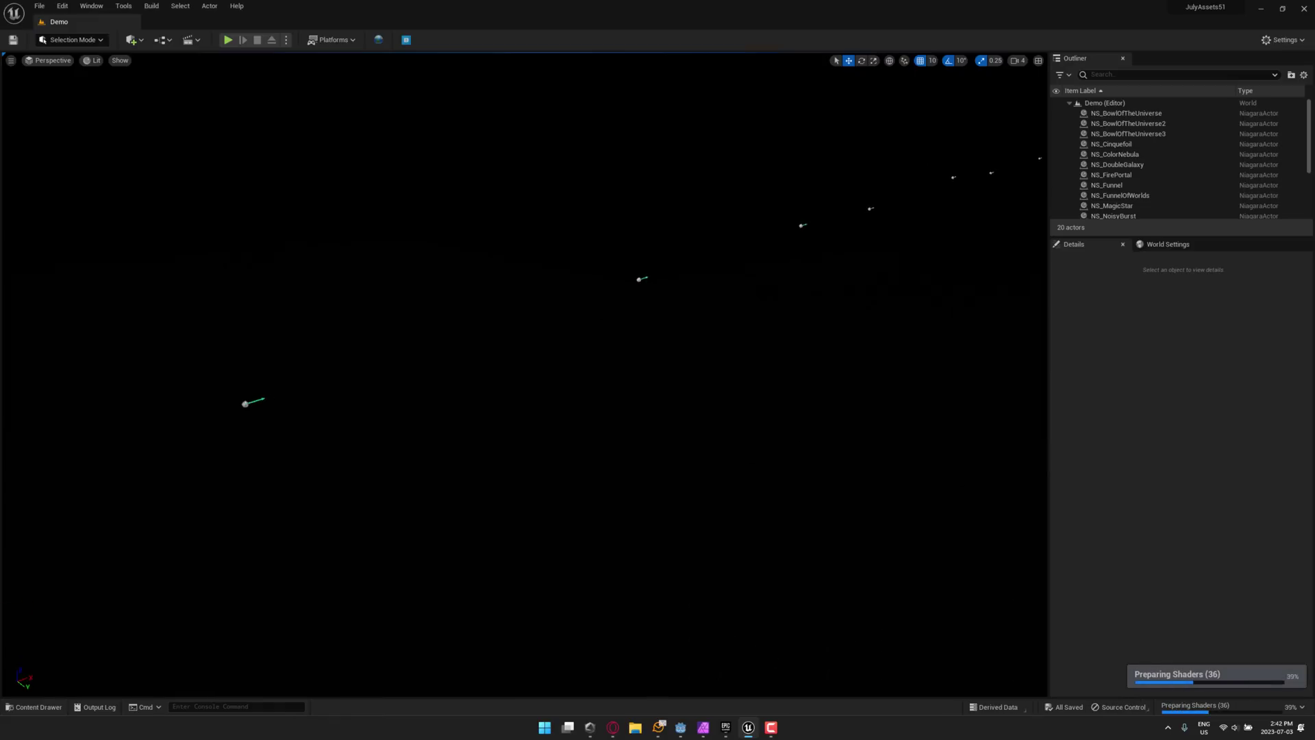
Fly along the line of coloured Niagara effects in the NiagaraAbstractSpace2 demo and examine each one
{"action": "key", "text": "w"}
{"action": "right_click_drag", "start_coordinate": [703, 242], "coordinate": [868, 224]}
{"action": "key", "text": "w"}
{"action": "key", "text": "w"}
{"action": "key", "text": "w"}
{"action": "key", "text": "w"}
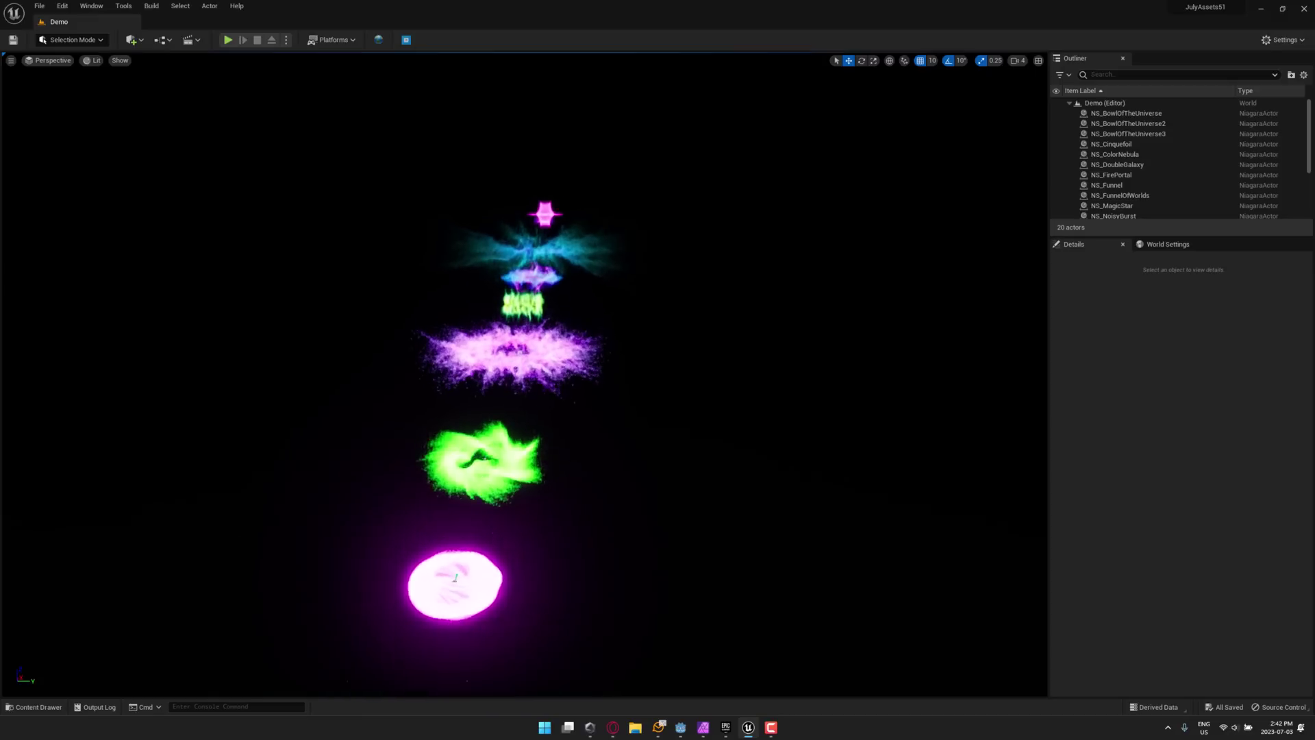
{"action": "key", "text": "w"}
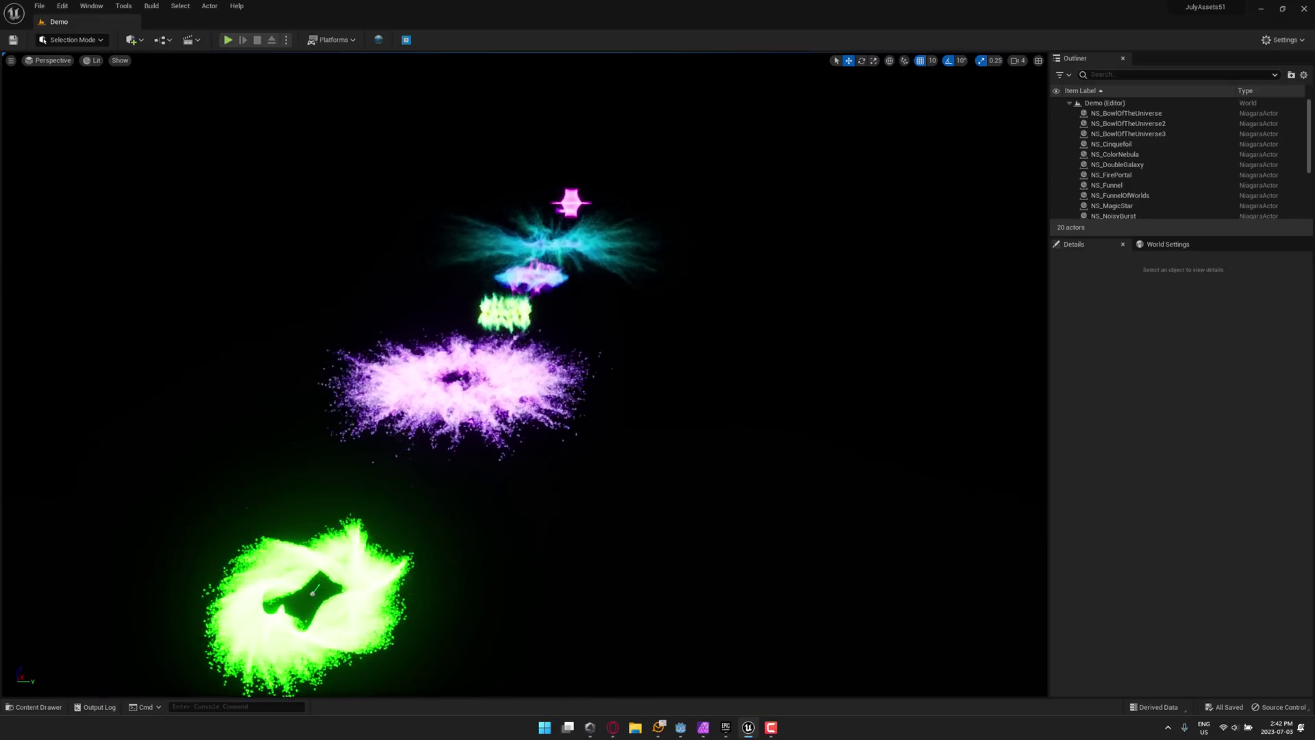
{"action": "key", "text": "w"}
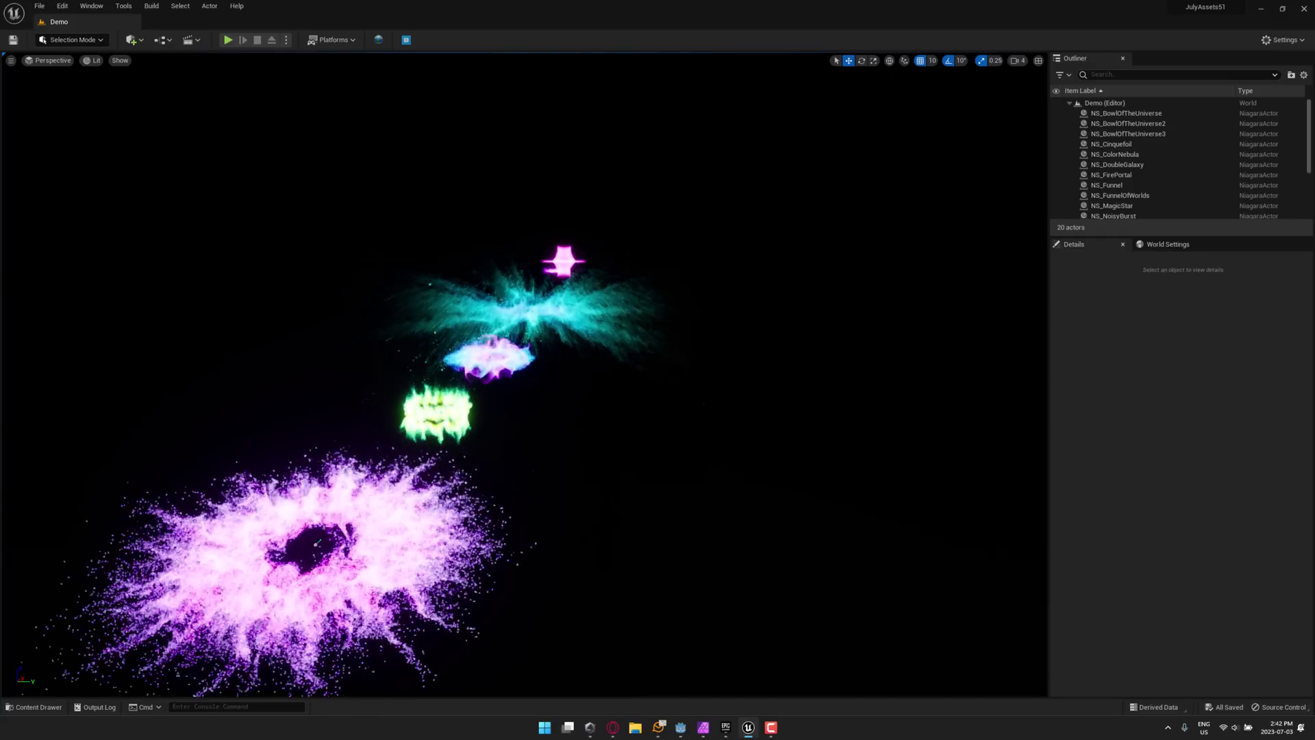
{"action": "key", "text": "d"}
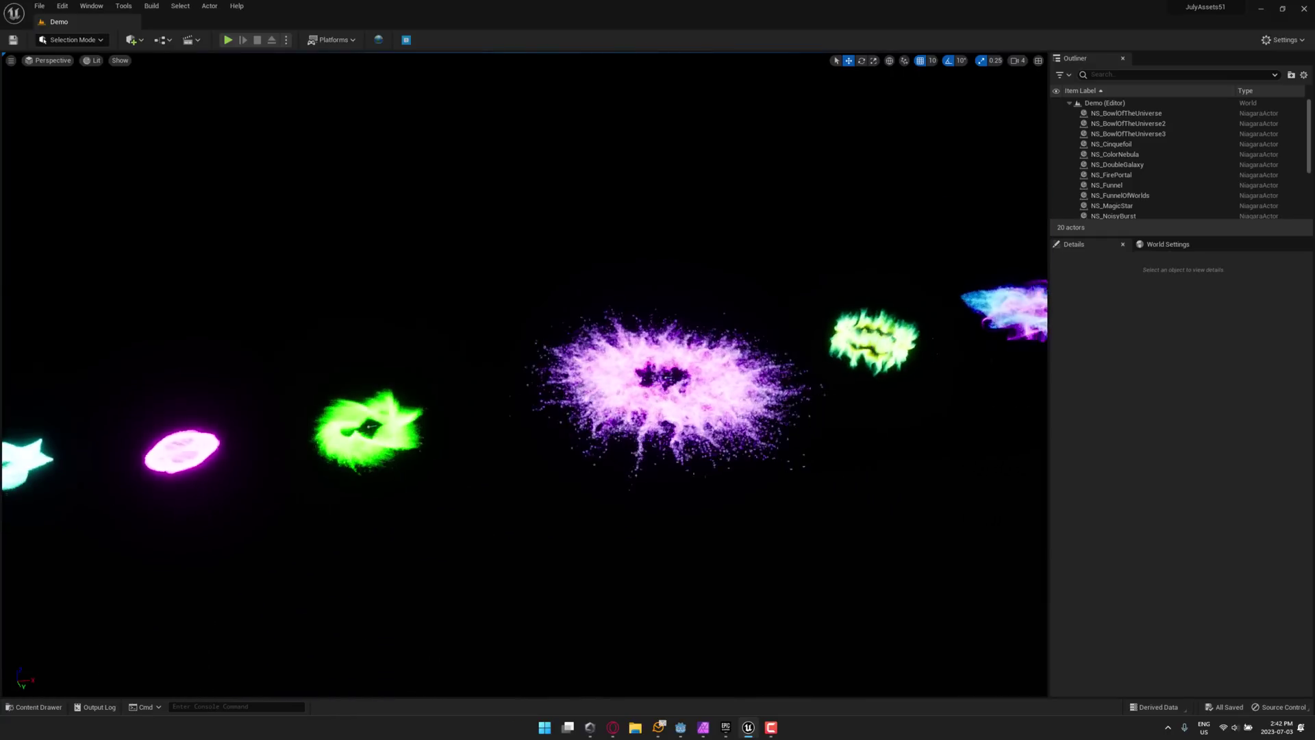
Open the DemoBlueprints level from the Maps folder of NiagaraHologramPack
{"action": "left_click", "coordinate": [36, 707]}
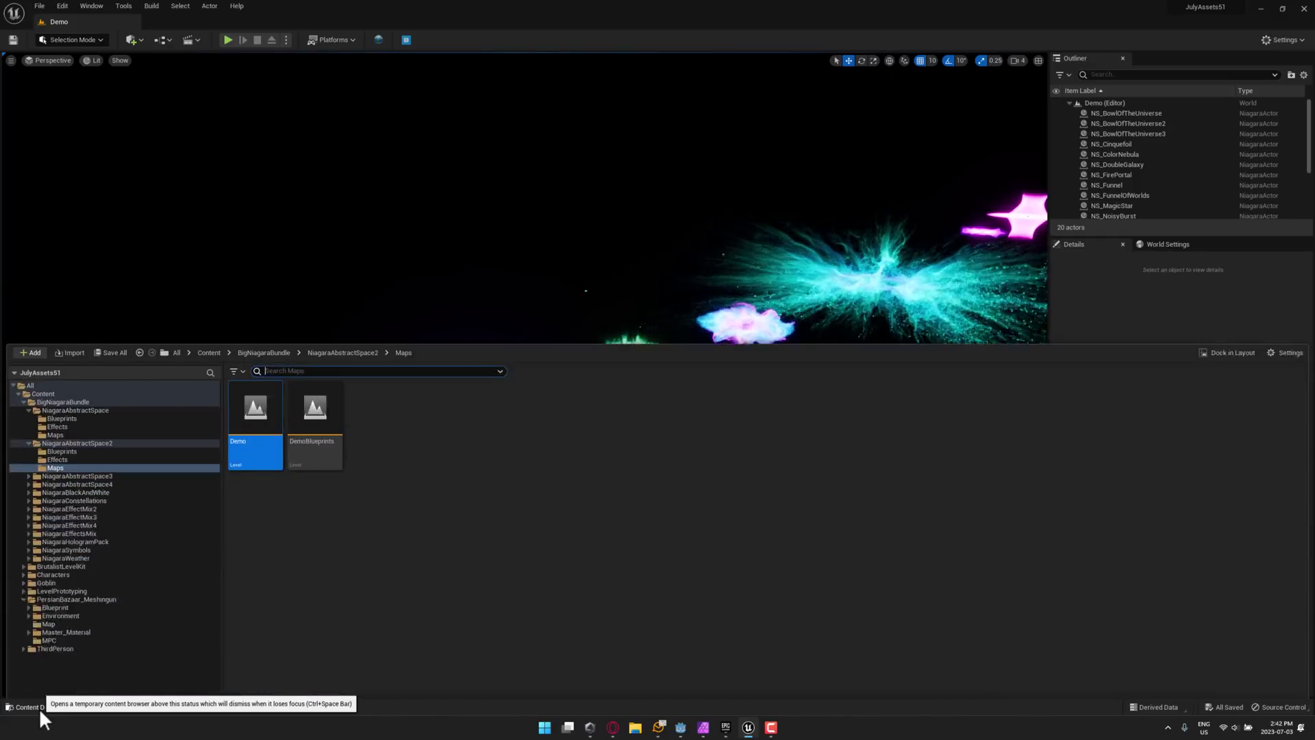
{"action": "left_click", "coordinate": [82, 495]}
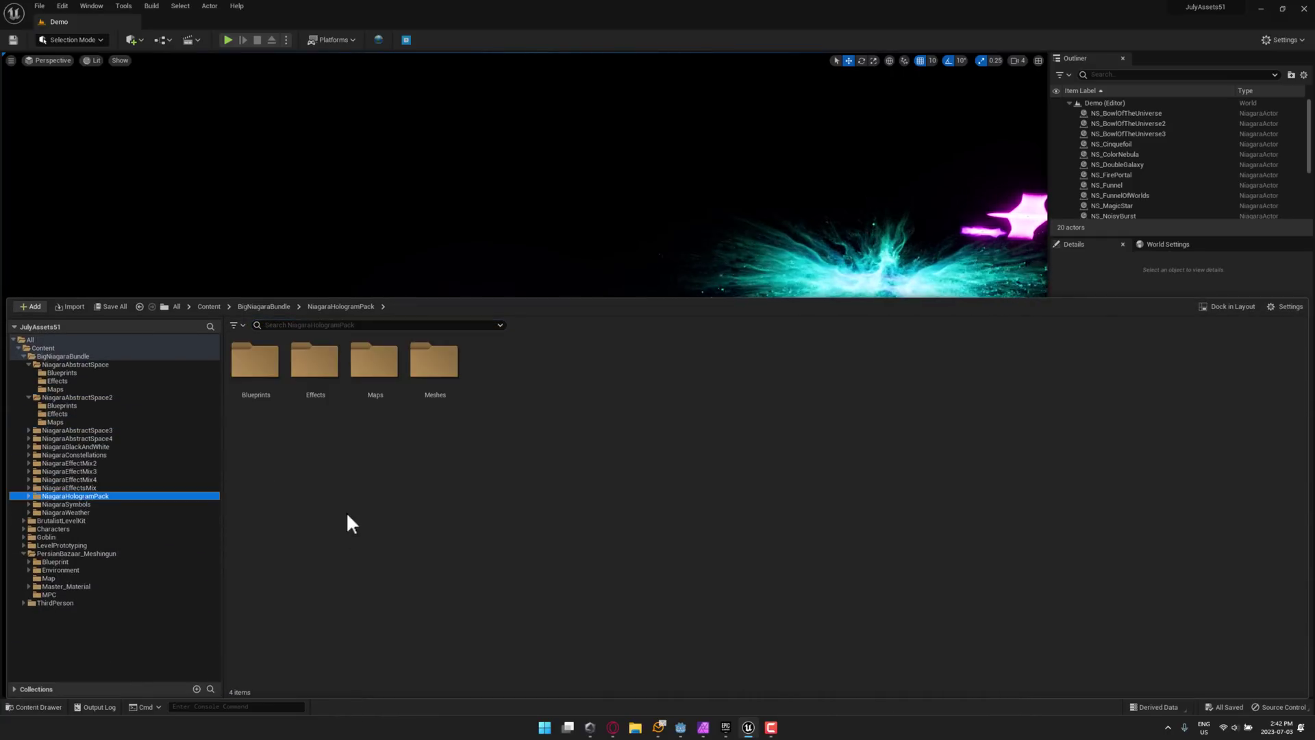
{"action": "double_click", "coordinate": [371, 381]}
{"action": "double_click", "coordinate": [264, 363]}
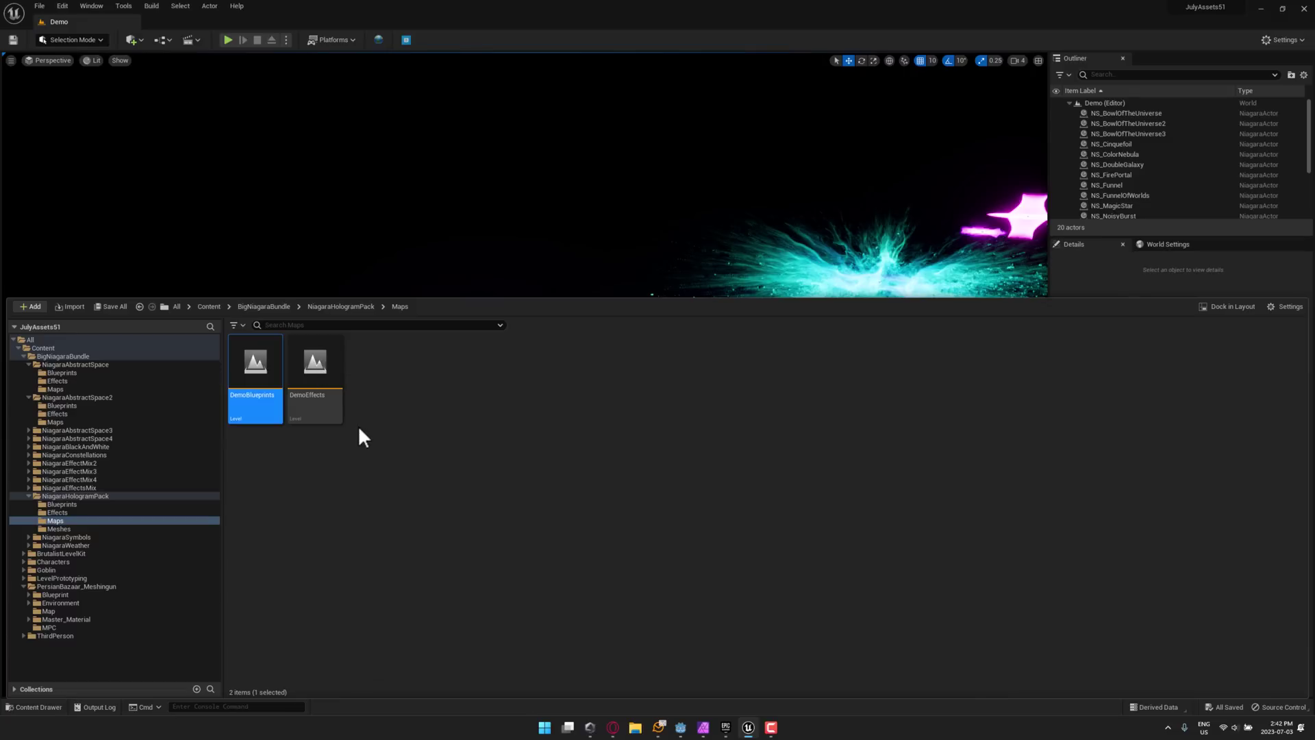
{"action": "left_click", "coordinate": [581, 226]}
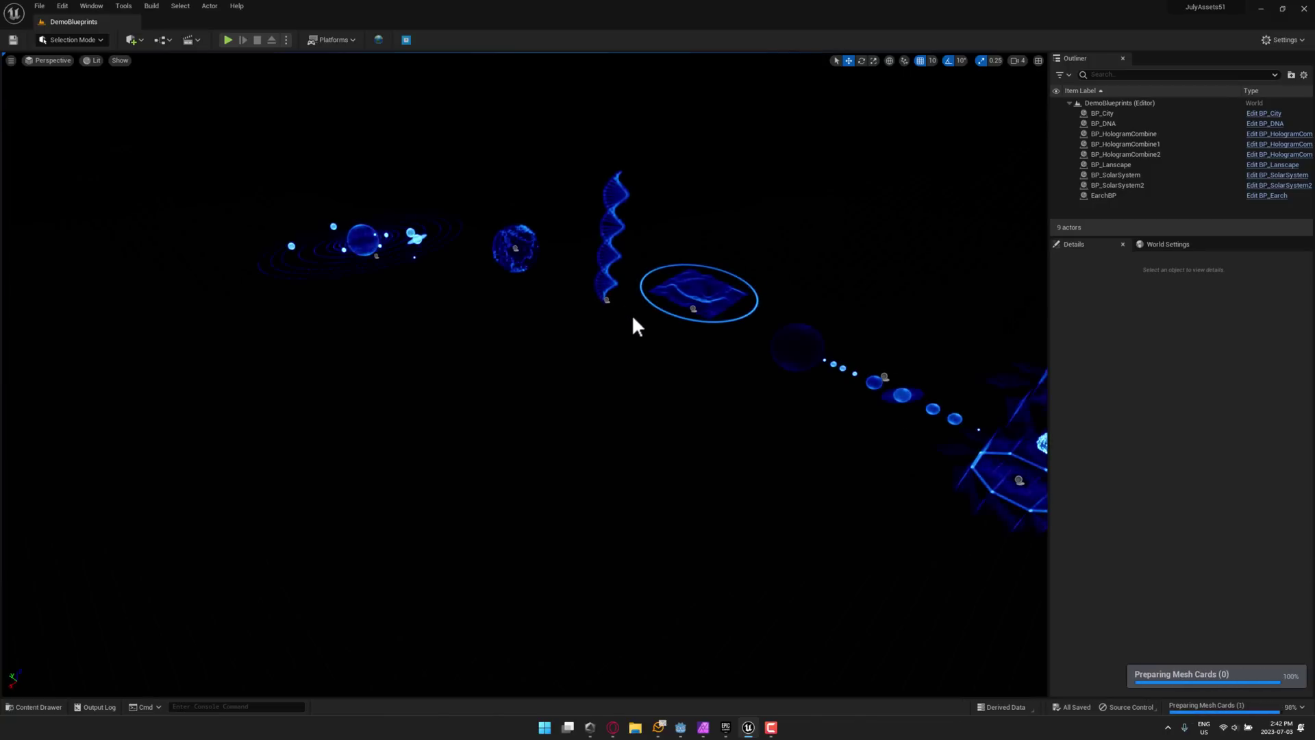
Examine the hologram blueprints up close, including the solar system, DNA, landscape and city models
{"action": "right_click_drag", "start_coordinate": [493, 316], "coordinate": [545, 324]}
{"action": "key", "text": "w"}
{"action": "key", "text": "w"}
{"action": "key", "text": "w"}
{"action": "key", "text": "w"}
{"action": "key", "text": "s"}
{"action": "key", "text": "w"}
{"action": "key", "text": "s"}
{"action": "key", "text": "w"}
{"action": "key", "text": "s"}
{"action": "key", "text": "w"}
{"action": "key", "text": "s"}
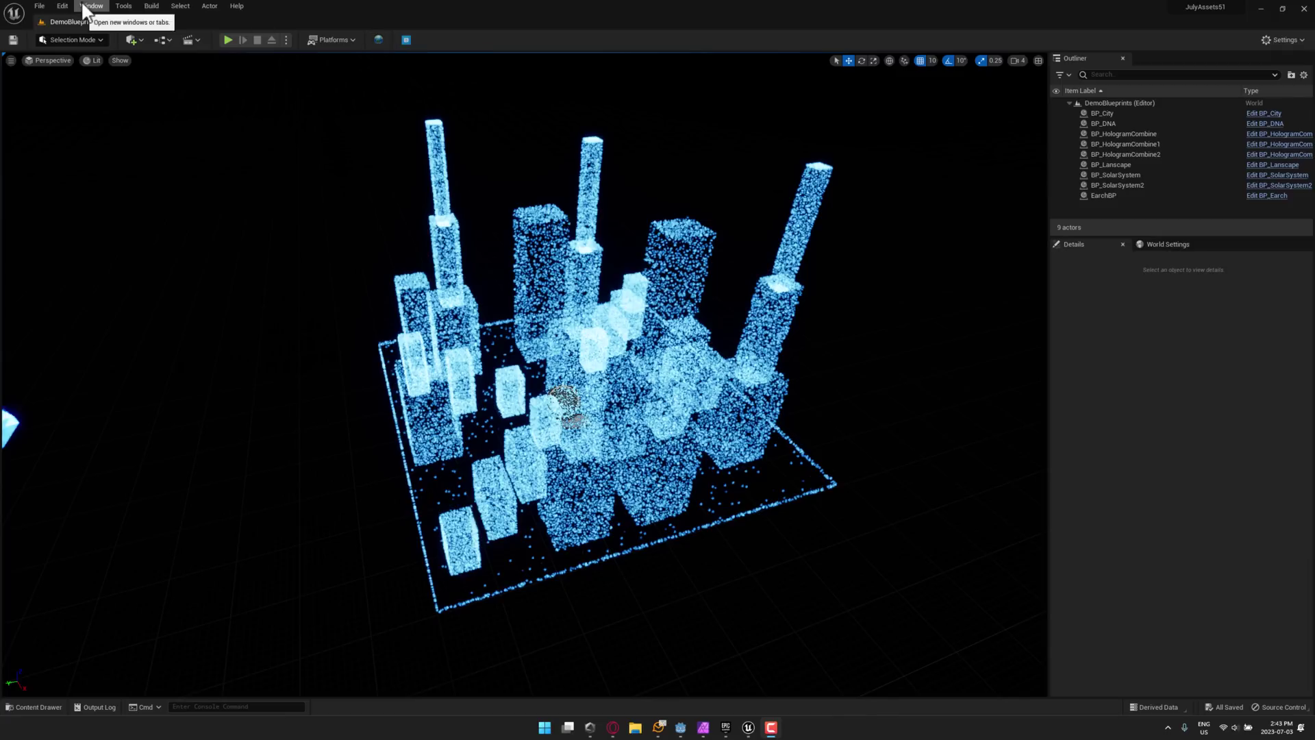
Search the project's plugins for "landsc" to check the Landscaping plugin, and close the plugin list
{"action": "left_click", "coordinate": [64, 5]}
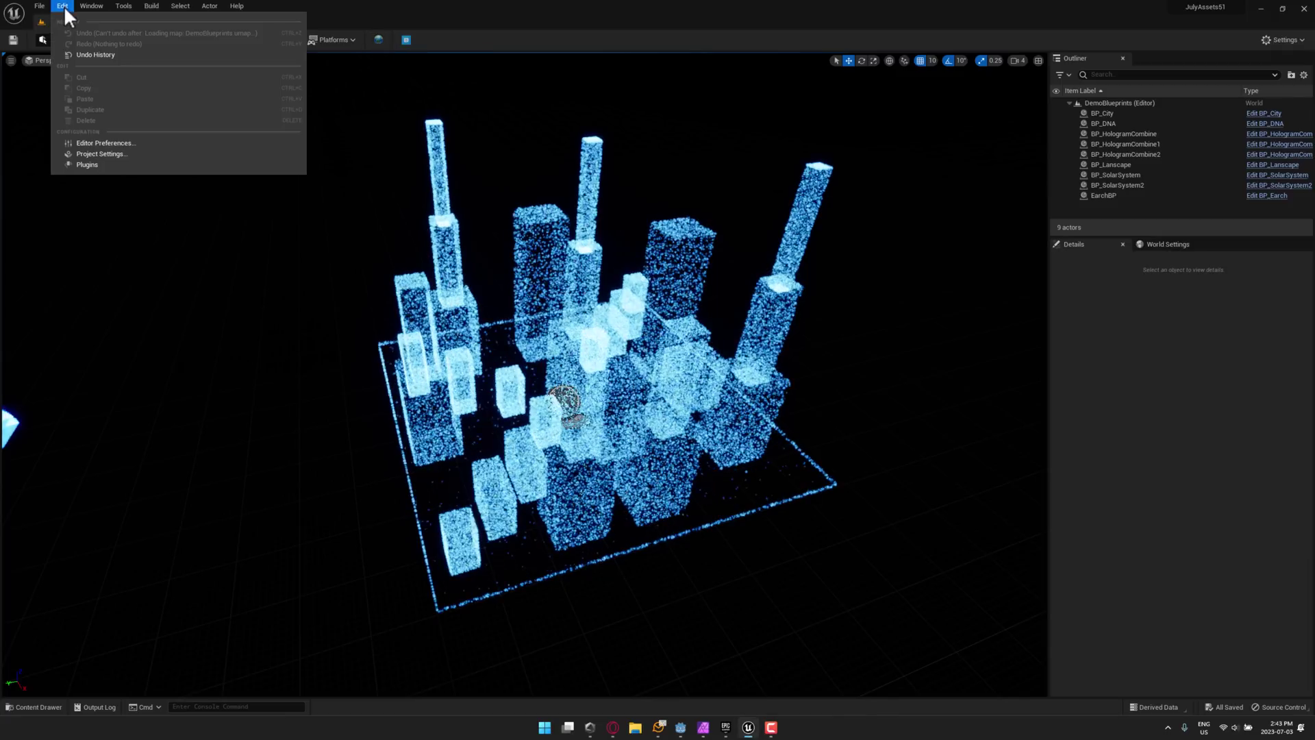
{"action": "left_click", "coordinate": [87, 166]}
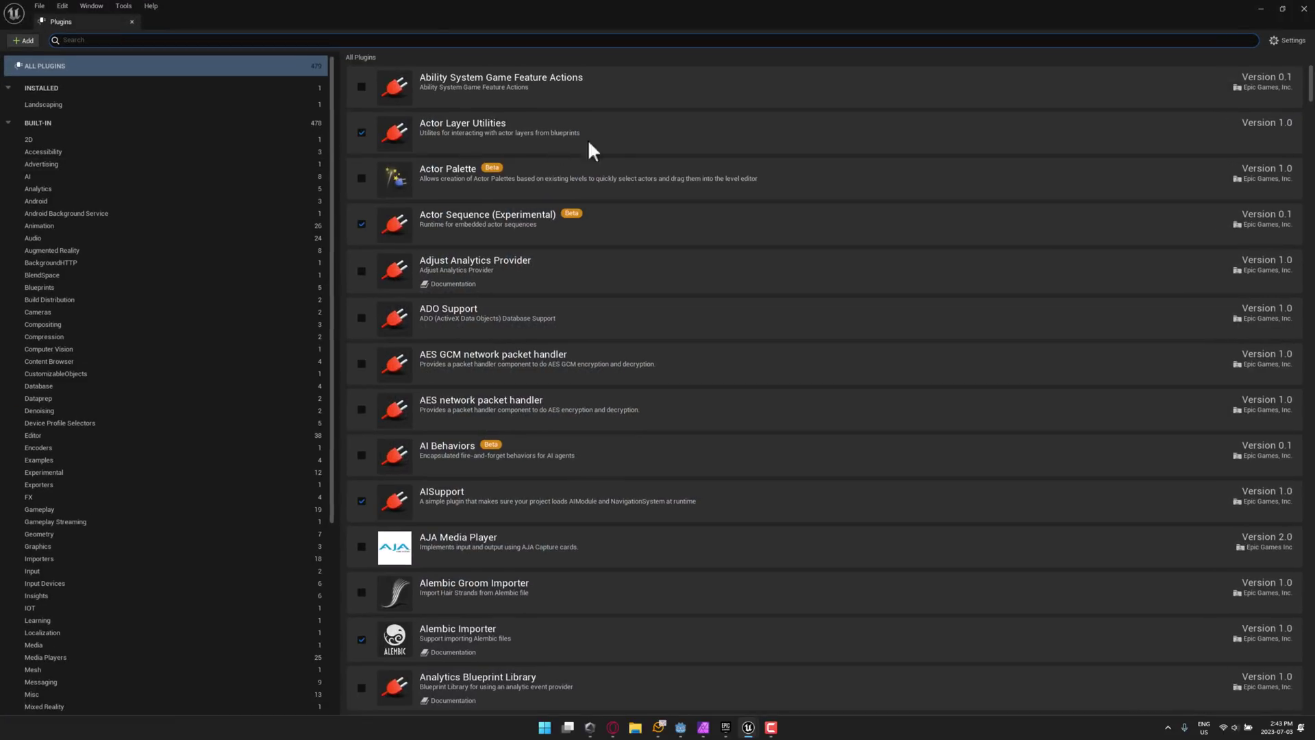
{"action": "left_click", "coordinate": [458, 42]}
{"action": "type", "text": "landsc"}
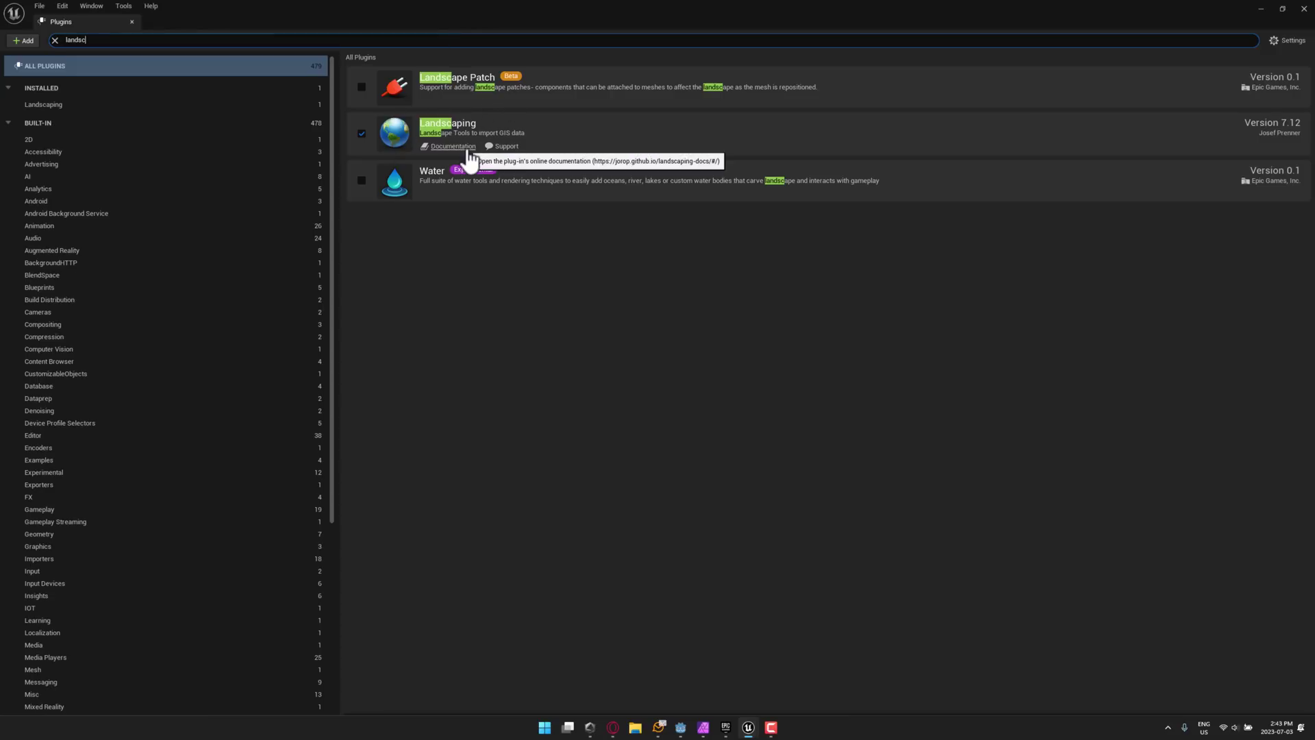
{"action": "left_click", "coordinate": [132, 21]}
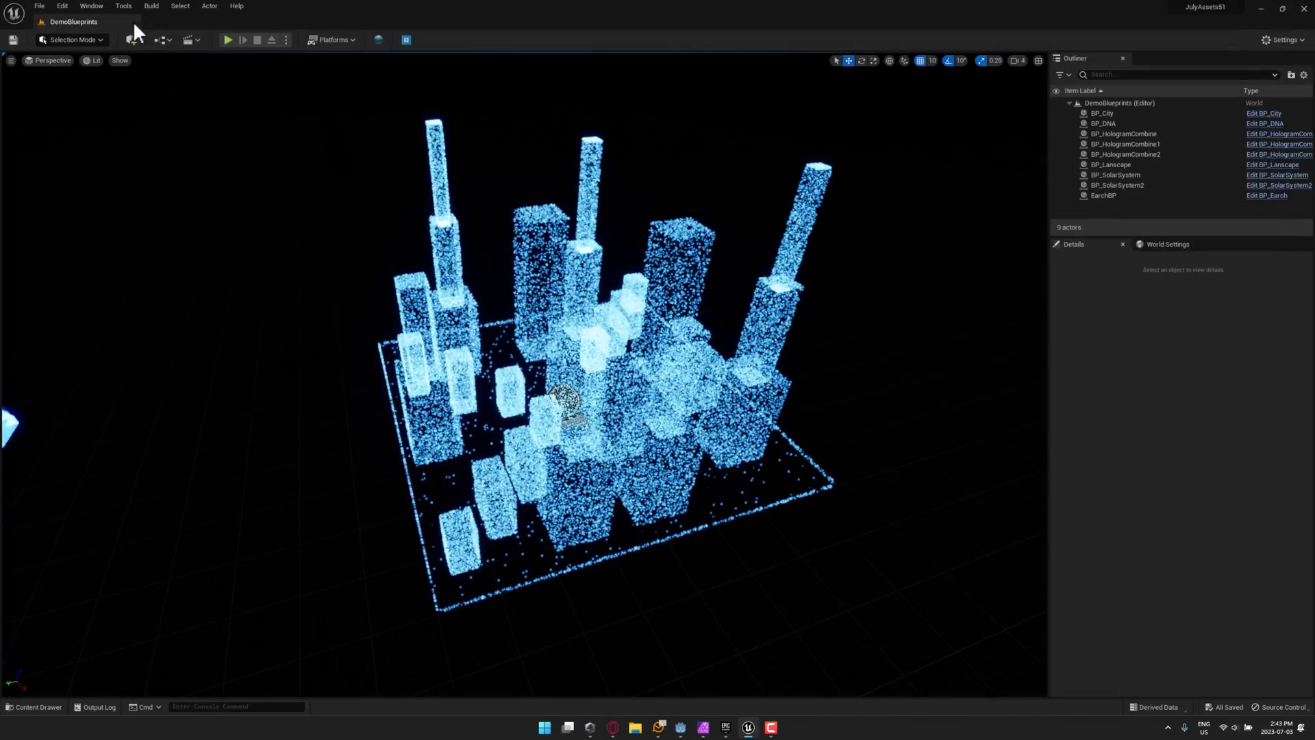
Open the Landscaping tool and view the supported DTM file formats in its file selection dialog, cancelling without choosing a file
{"action": "left_click", "coordinate": [378, 39]}
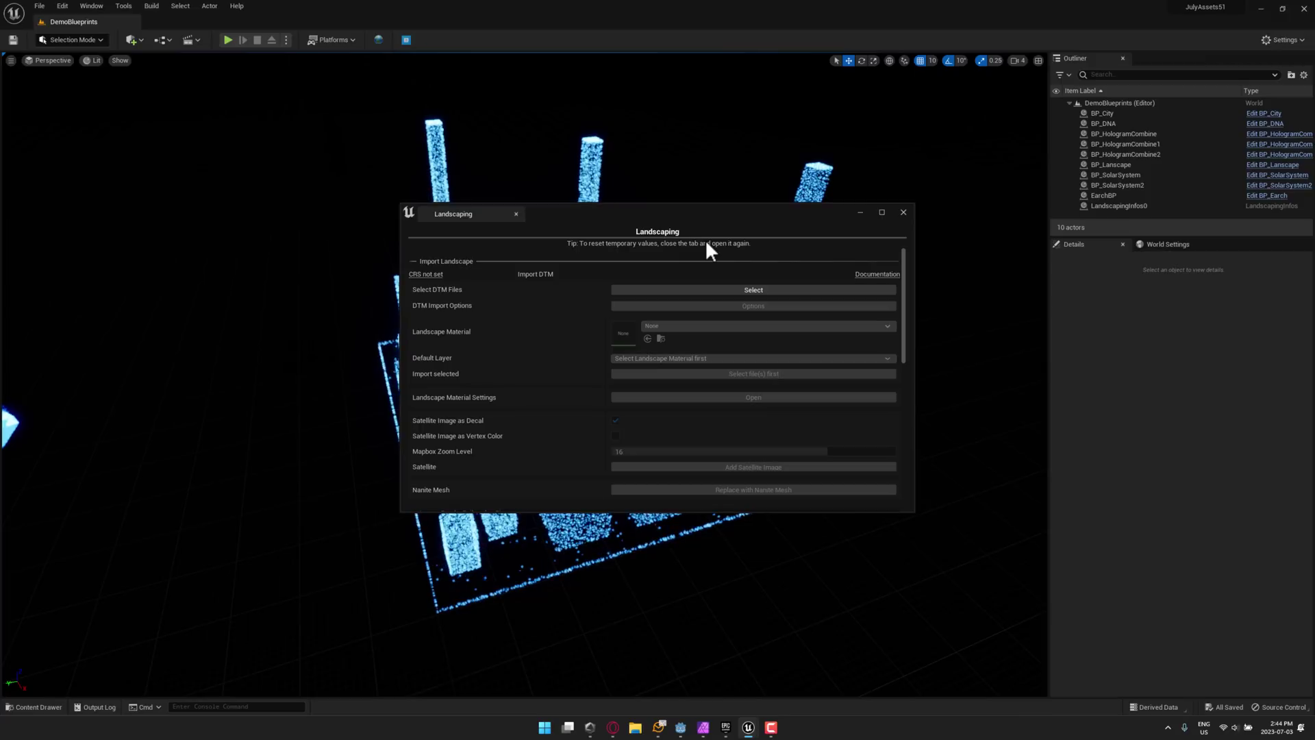
{"action": "left_click", "coordinate": [760, 288]}
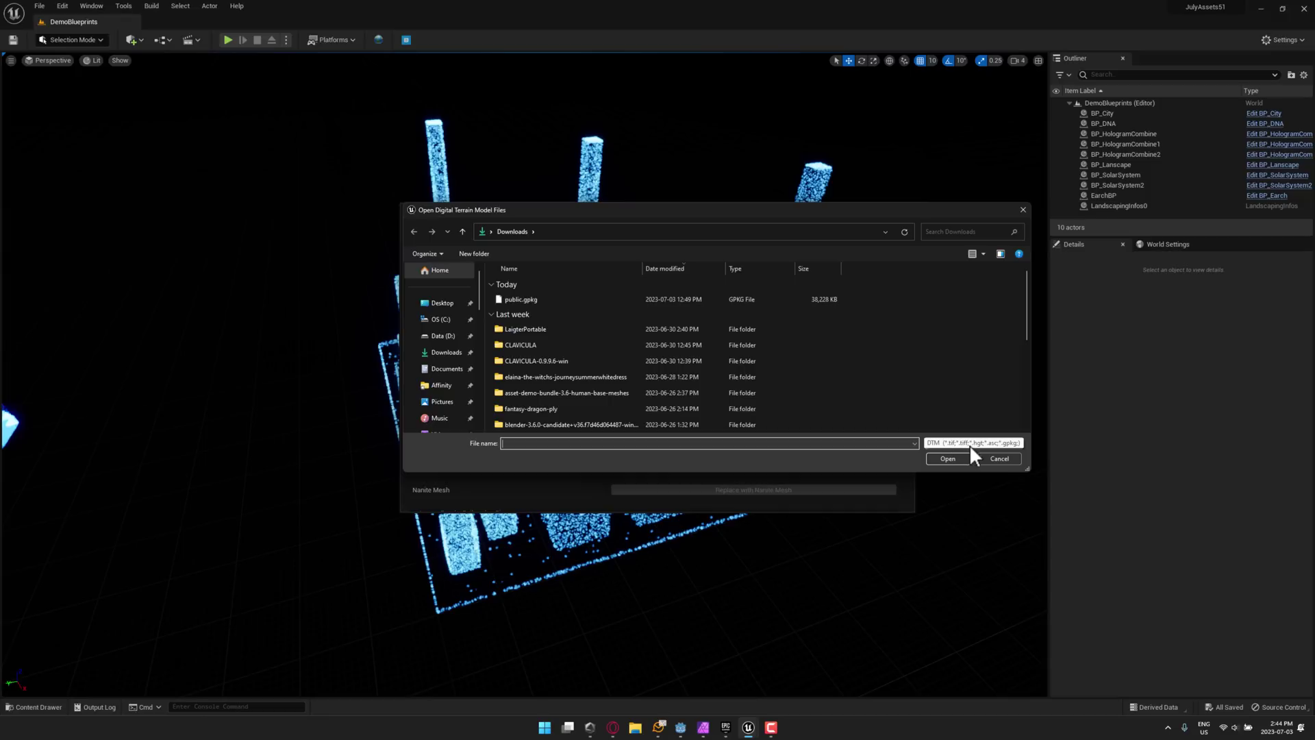
{"action": "left_click", "coordinate": [1000, 458]}
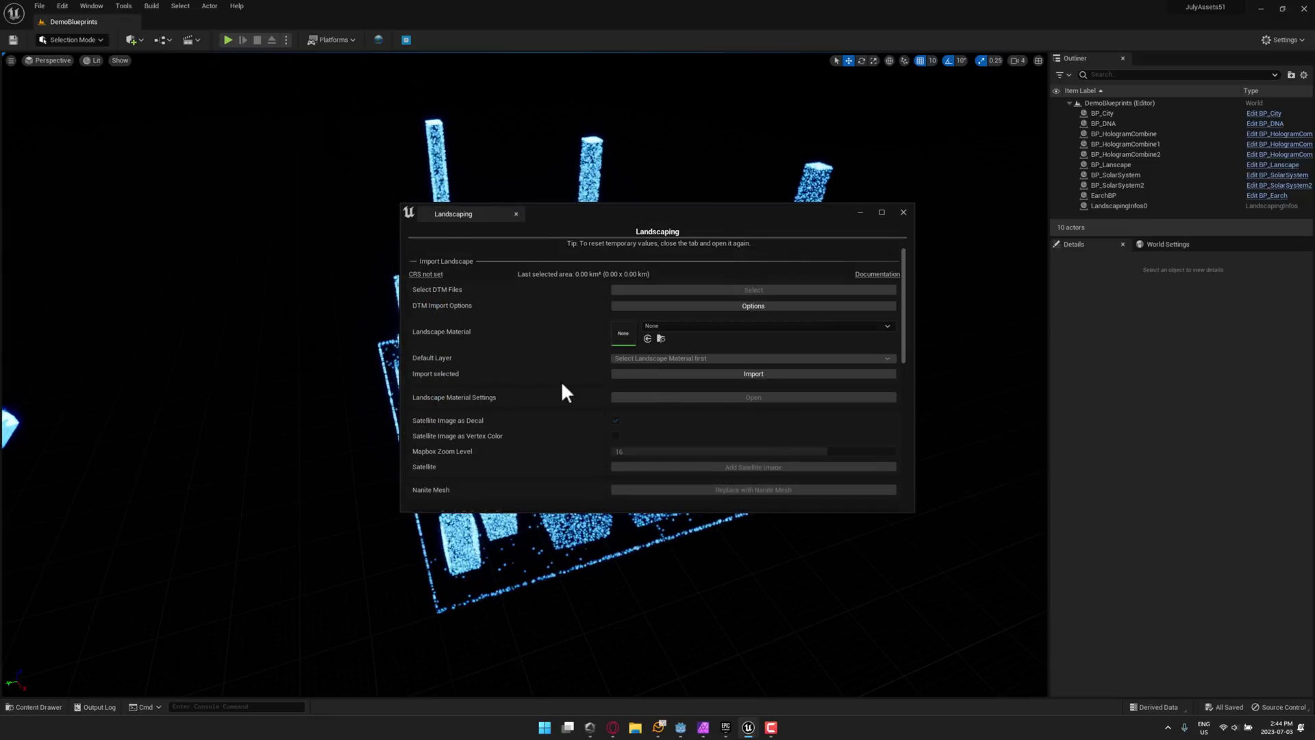
Review the Landscaping tool's options for landscape material, satellite imagery, vector data import, foliage spawners and utilities
{"action": "scroll", "coordinate": [515, 410], "scroll_direction": "down", "scroll_amount": 3}
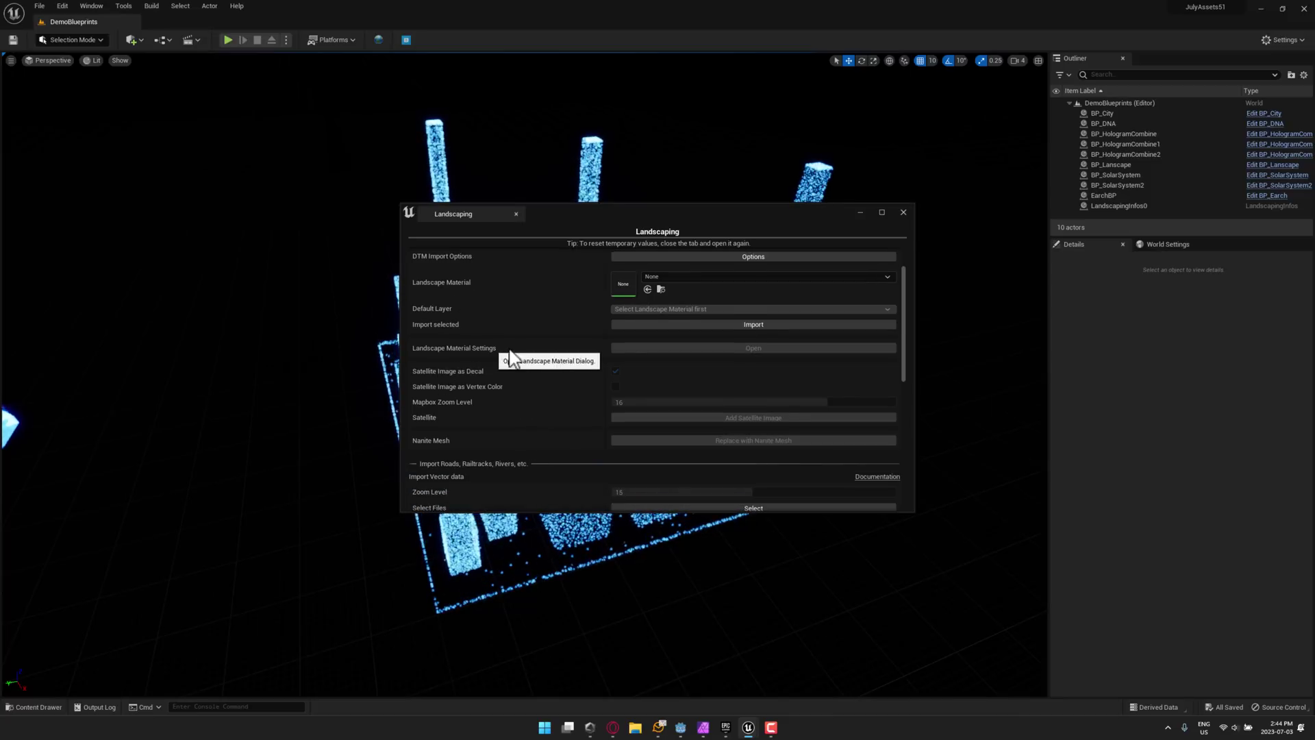
{"action": "scroll", "coordinate": [593, 375], "scroll_direction": "down", "scroll_amount": 6}
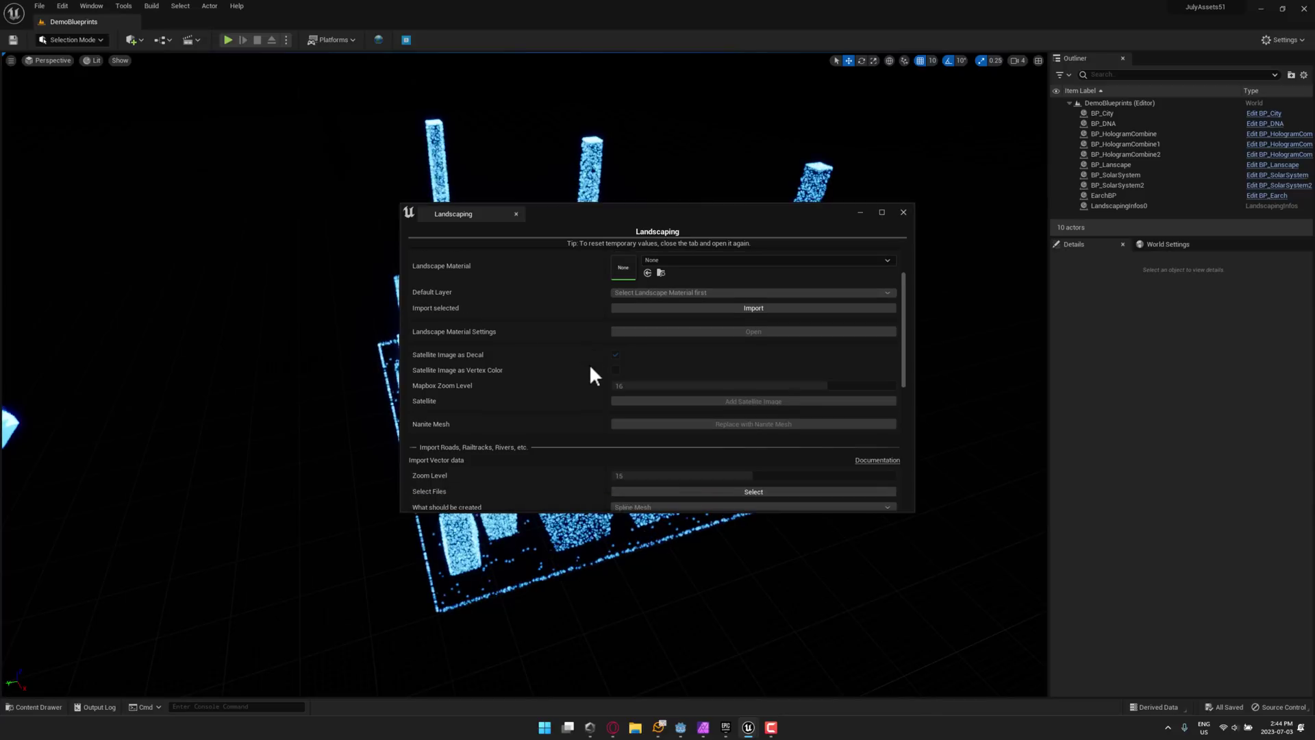
{"action": "scroll", "coordinate": [591, 367], "scroll_direction": "down", "scroll_amount": 5}
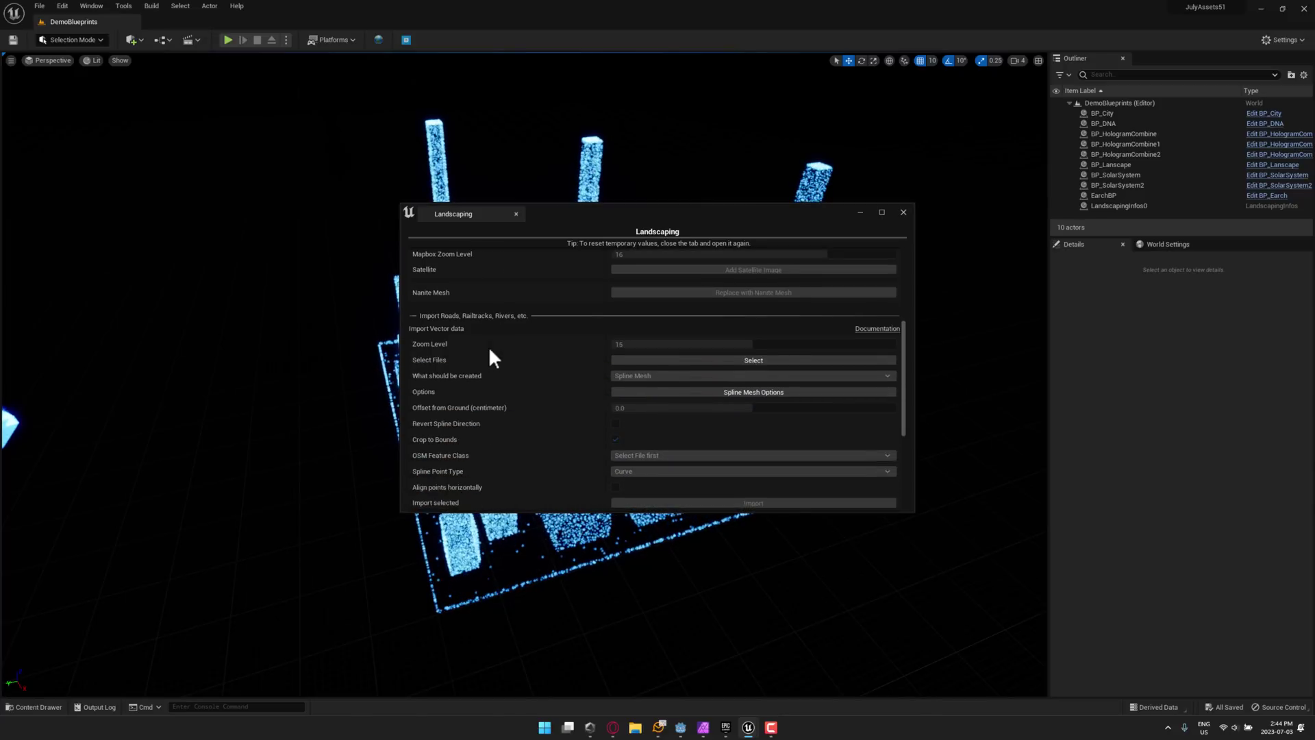
{"action": "scroll", "coordinate": [503, 350], "scroll_direction": "down", "scroll_amount": 9}
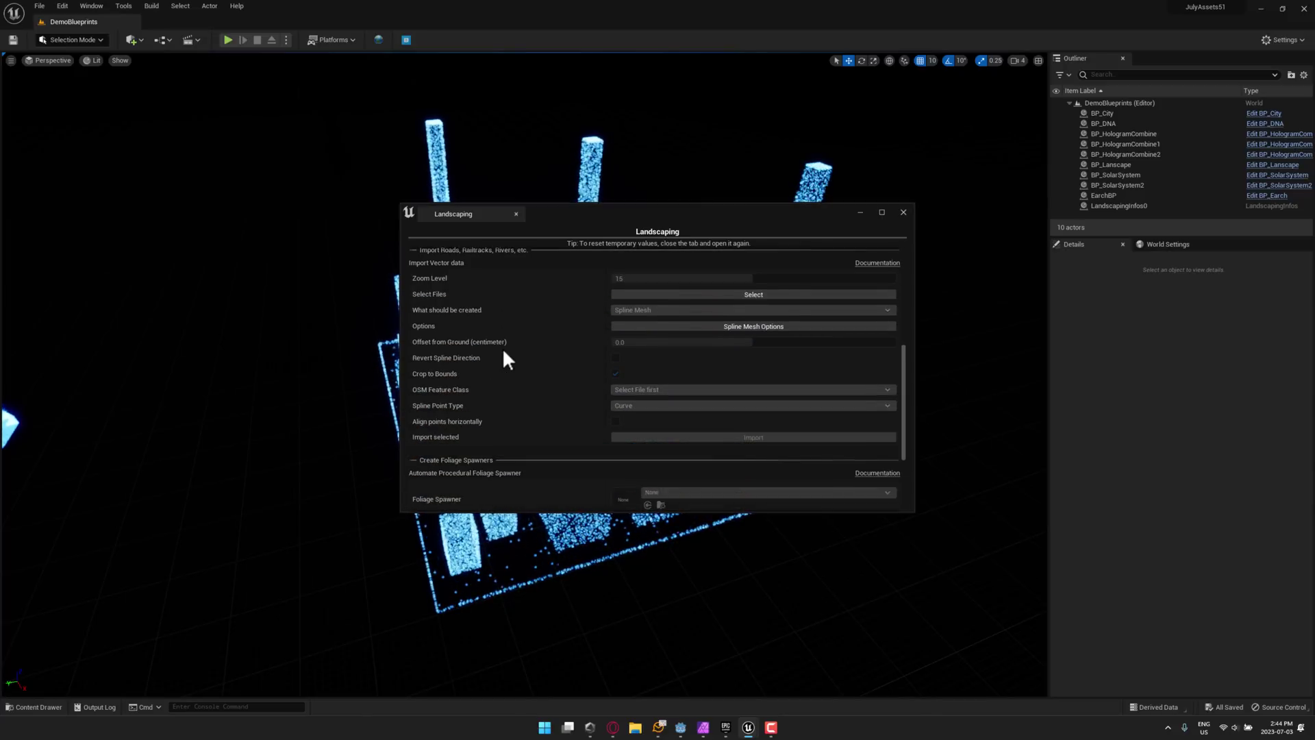
{"action": "scroll", "coordinate": [504, 352], "scroll_direction": "down", "scroll_amount": 2}
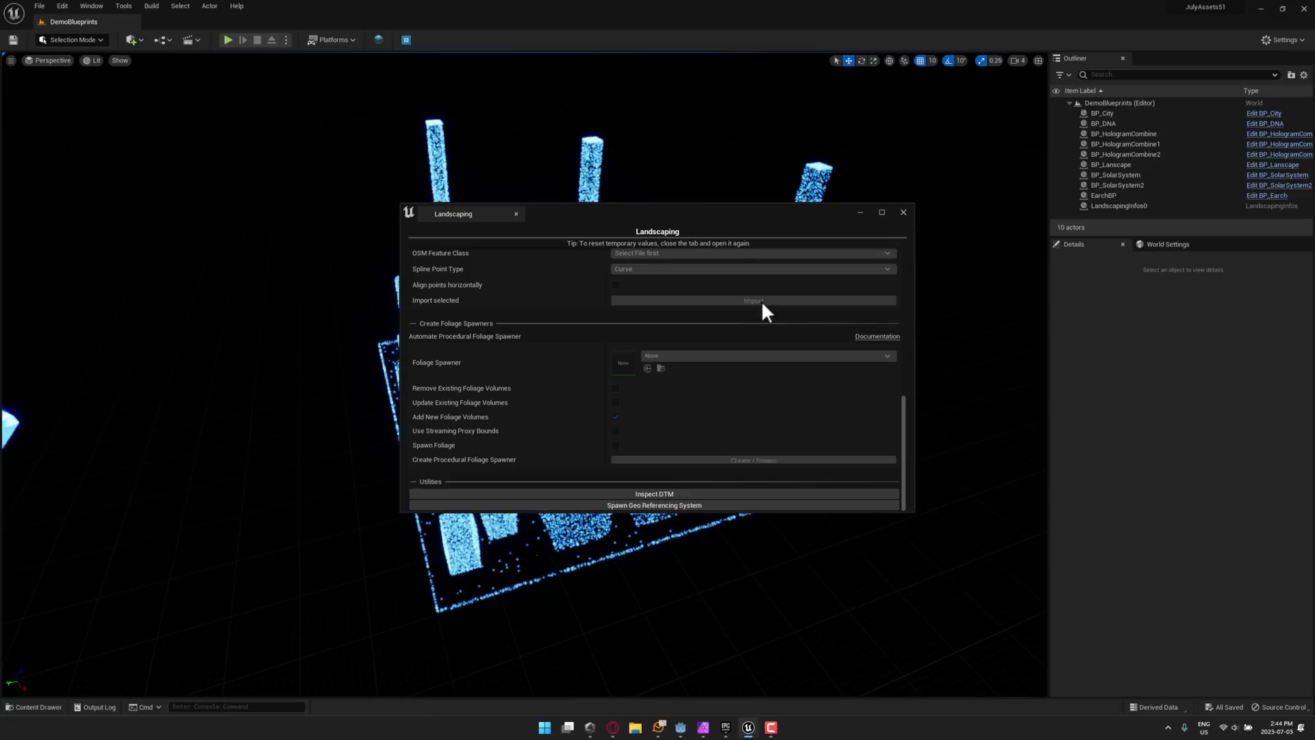
{"action": "scroll", "coordinate": [763, 302], "scroll_direction": "up", "scroll_amount": 10}
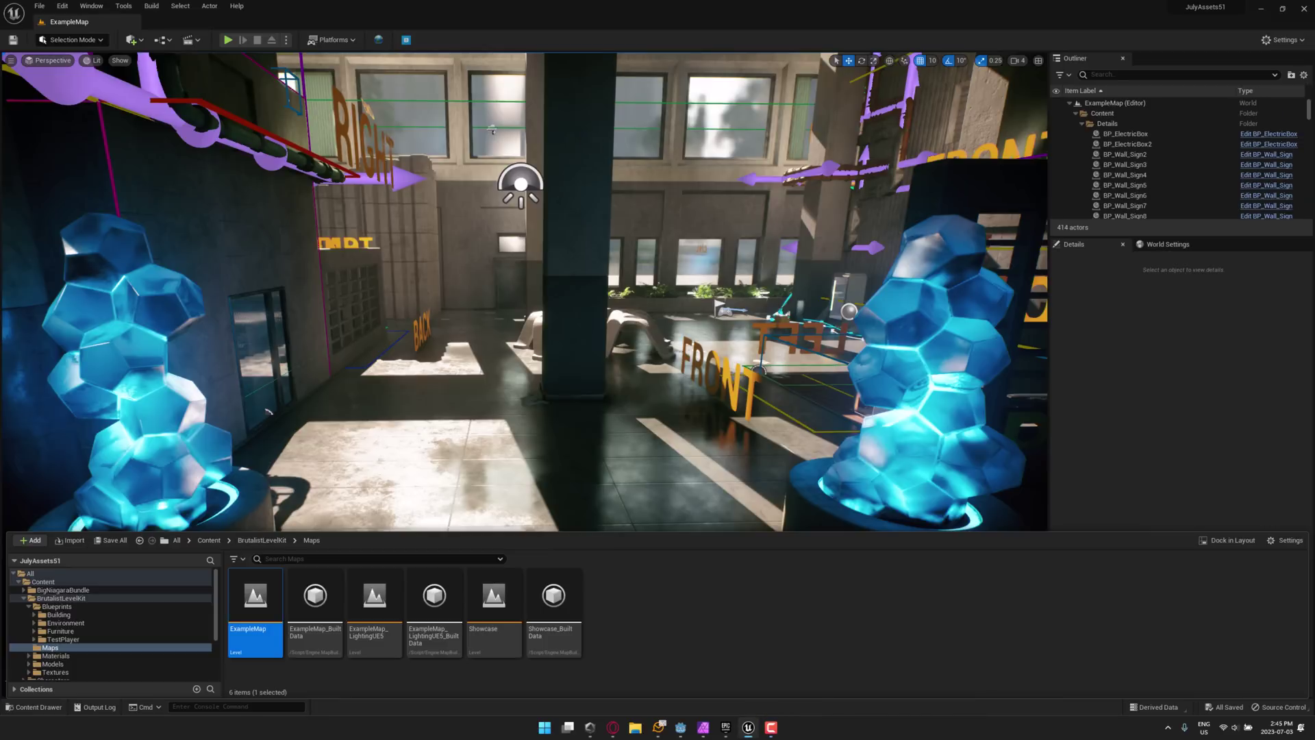
Hide the editor overlays in the ExampleMap viewport and tour the brutalist interior, the offices and the building's exterior
{"action": "left_click", "coordinate": [507, 126]}
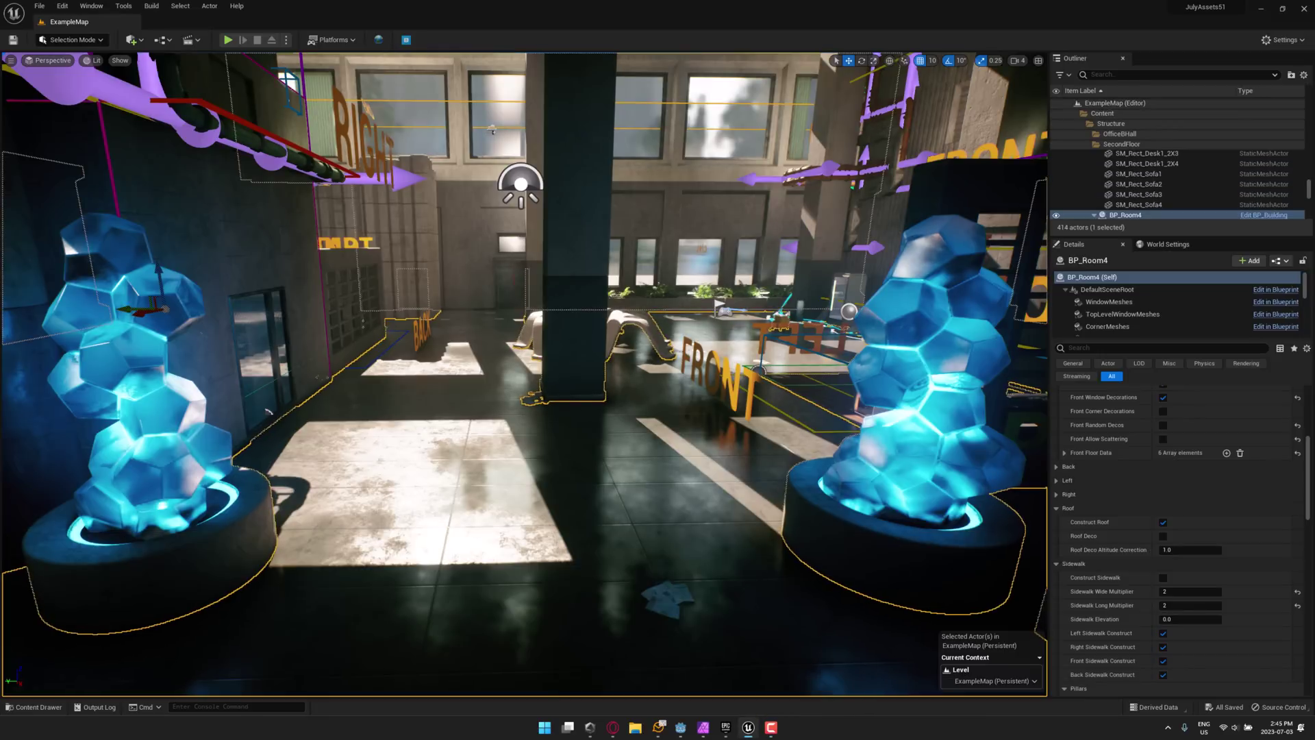
{"action": "key", "text": "g"}
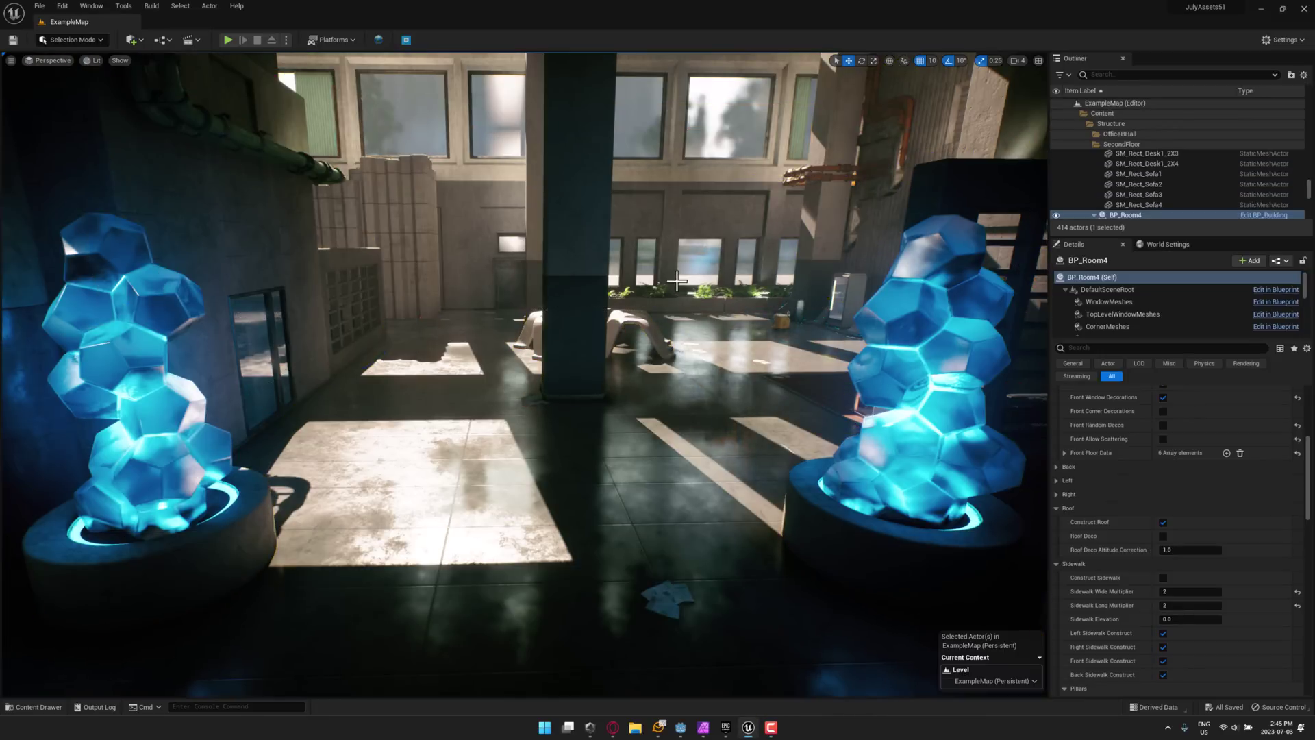
{"action": "right_click_drag", "start_coordinate": [677, 280], "coordinate": [622, 291]}
{"action": "key", "text": "w"}
{"action": "right_click_drag", "start_coordinate": [445, 190], "coordinate": [414, 200]}
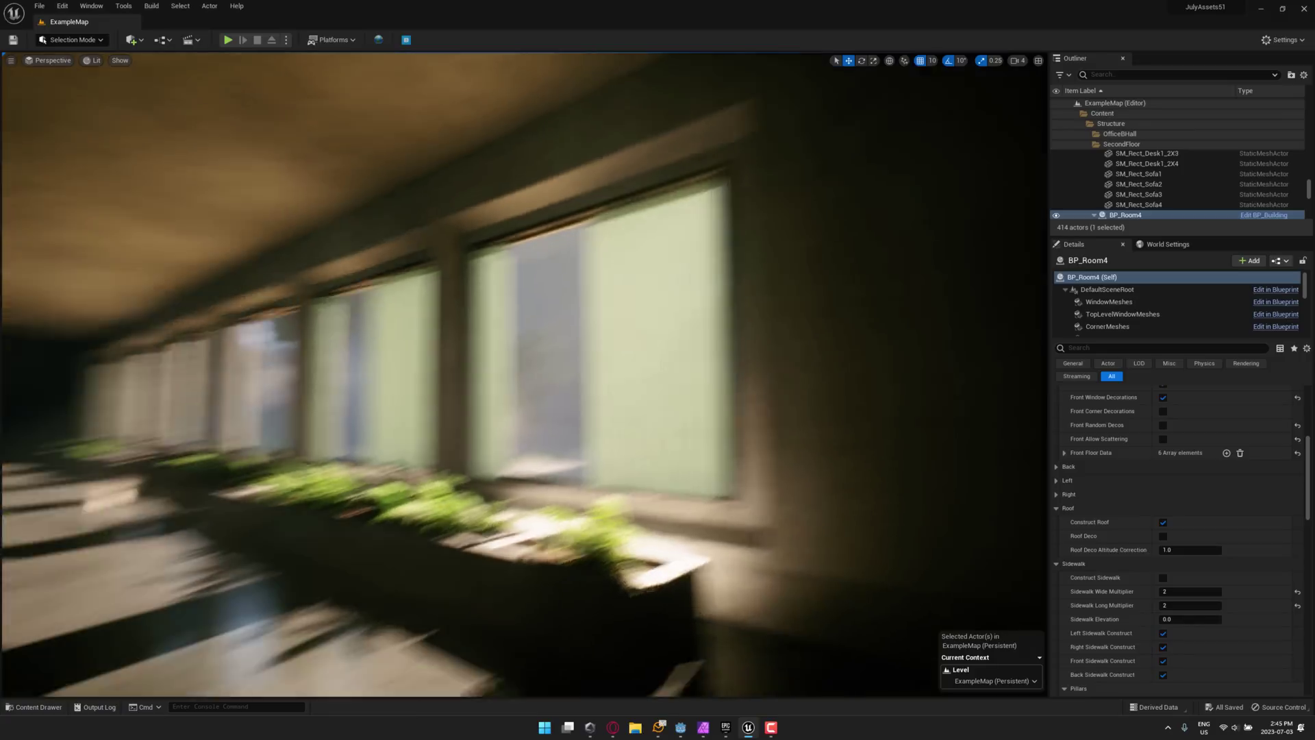
{"action": "key", "text": "w"}
{"action": "key", "text": "d"}
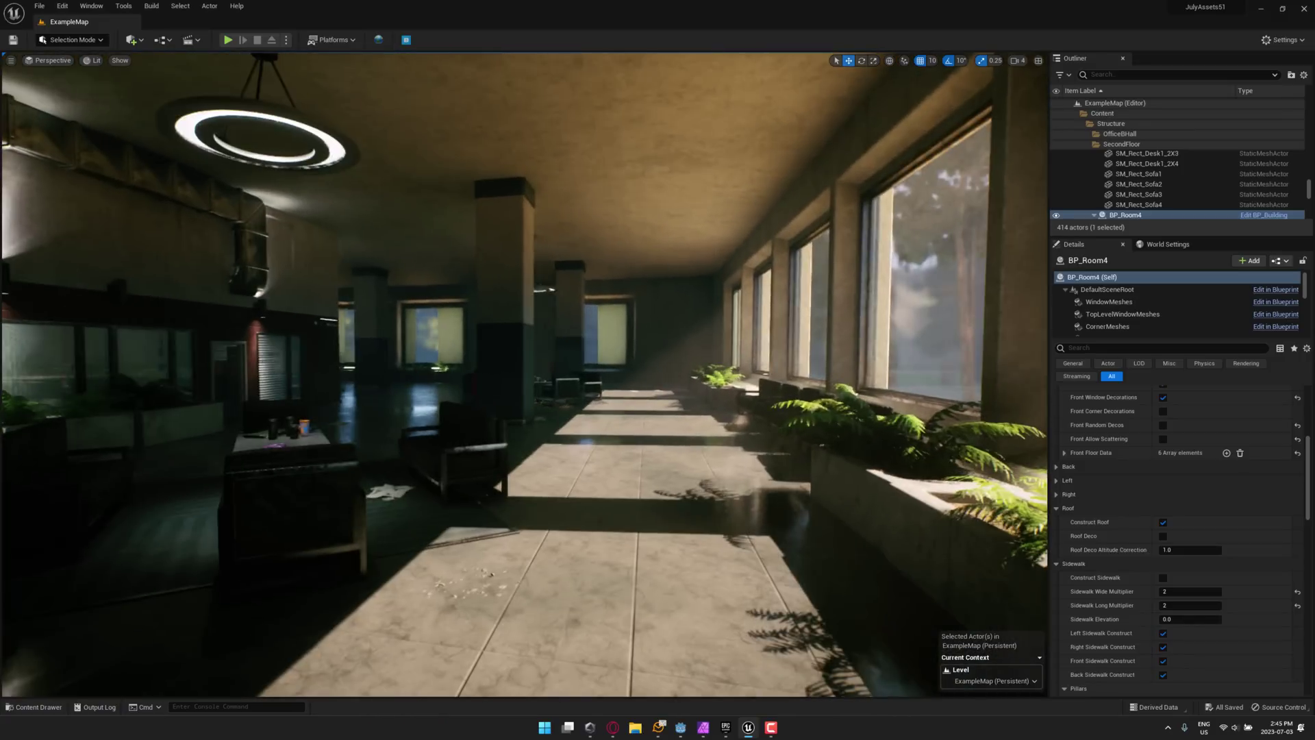
{"action": "right_click_drag", "start_coordinate": [524, 374], "coordinate": [452, 375]}
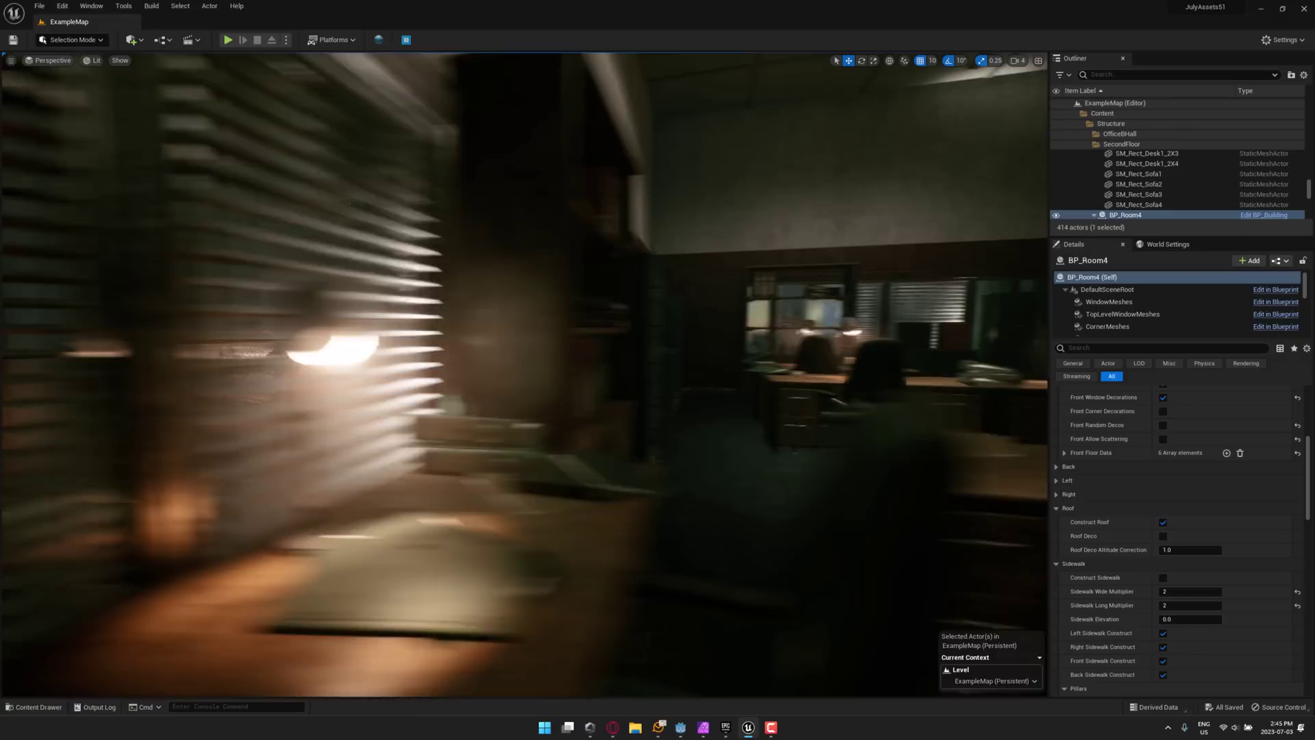
{"action": "key", "text": "w"}
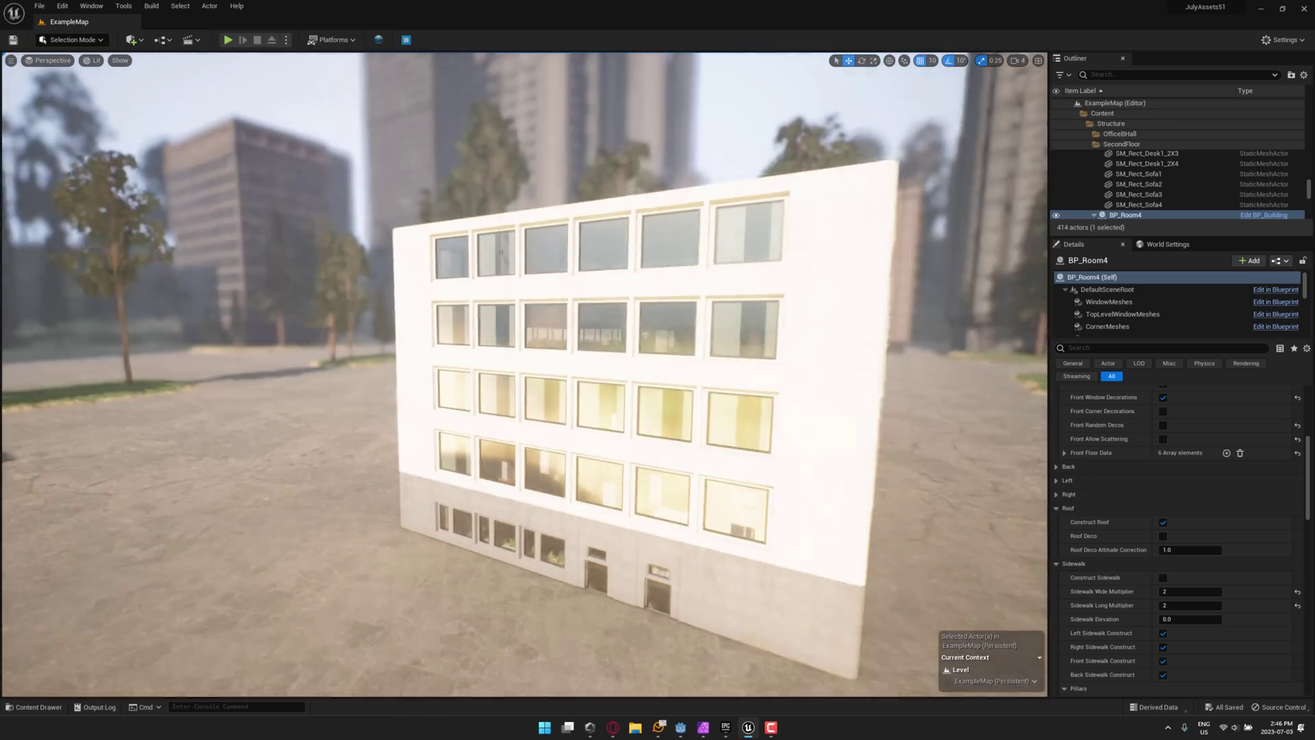
{"action": "right_click_drag", "start_coordinate": [273, 511], "coordinate": [273, 511]}
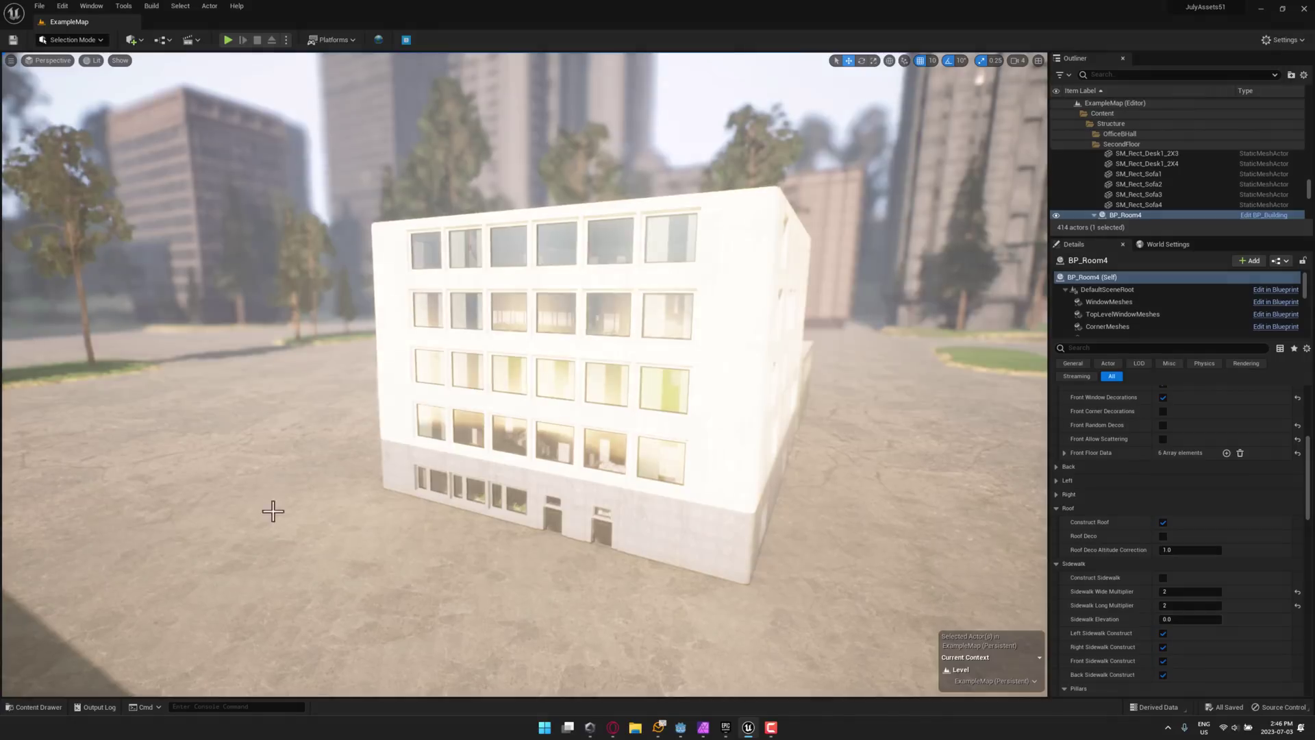
Place BP_Stairs_Steps2 from the BrutalistLevelKit Blueprints/Environment/Stairs folder on the ground beside the building
{"action": "left_click", "coordinate": [51, 706]}
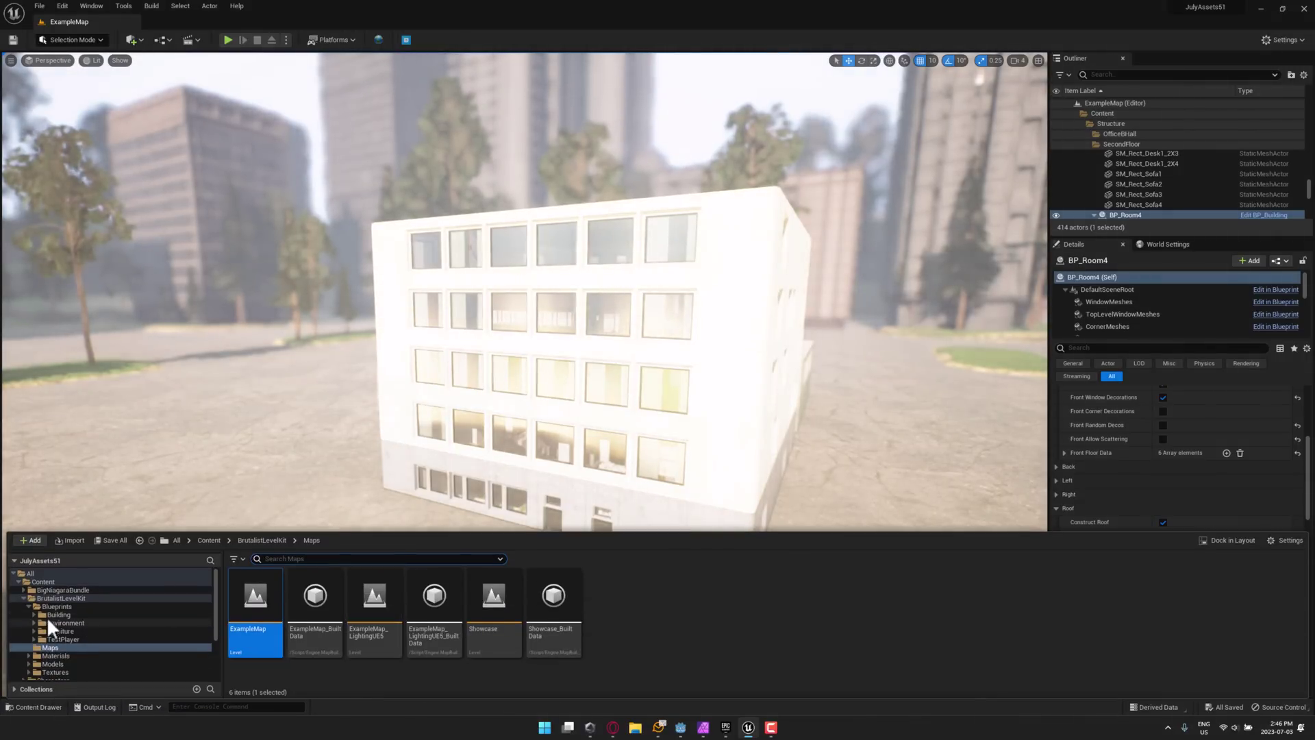
{"action": "left_click", "coordinate": [55, 606]}
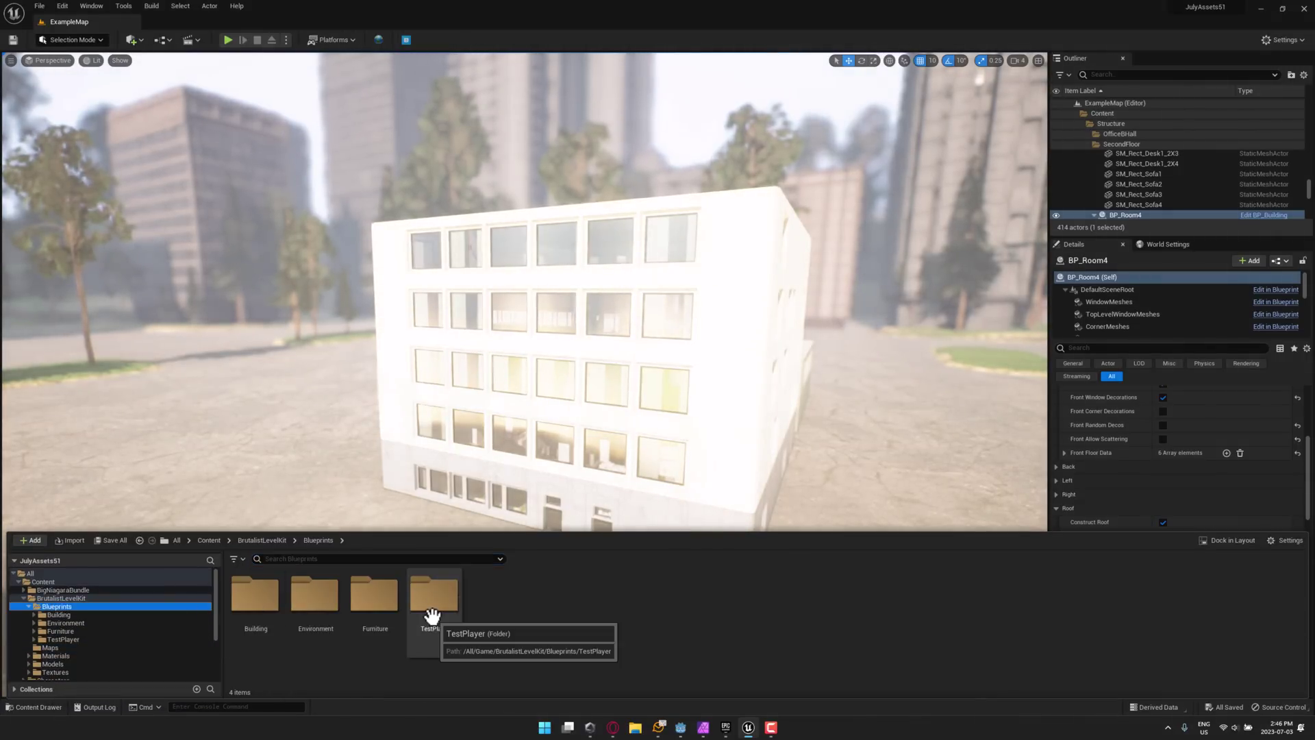
{"action": "left_click", "coordinate": [305, 602]}
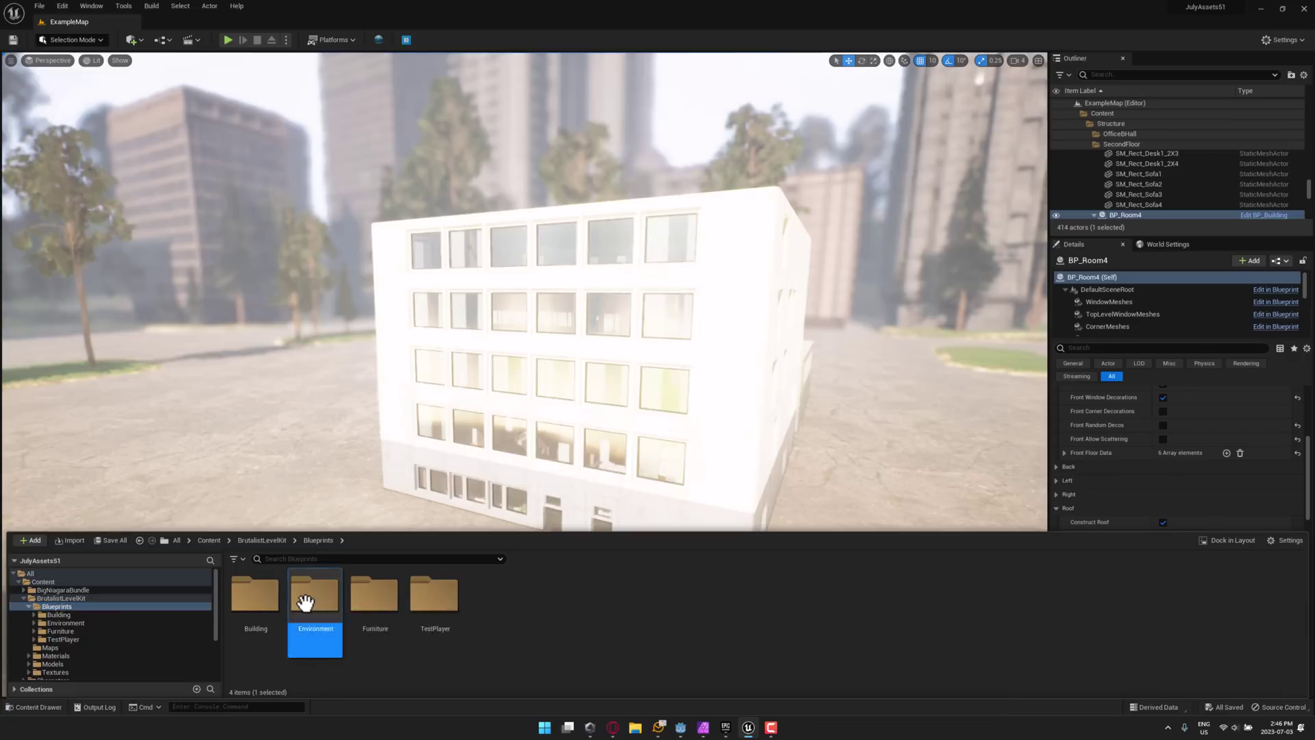
{"action": "double_click", "coordinate": [305, 602]}
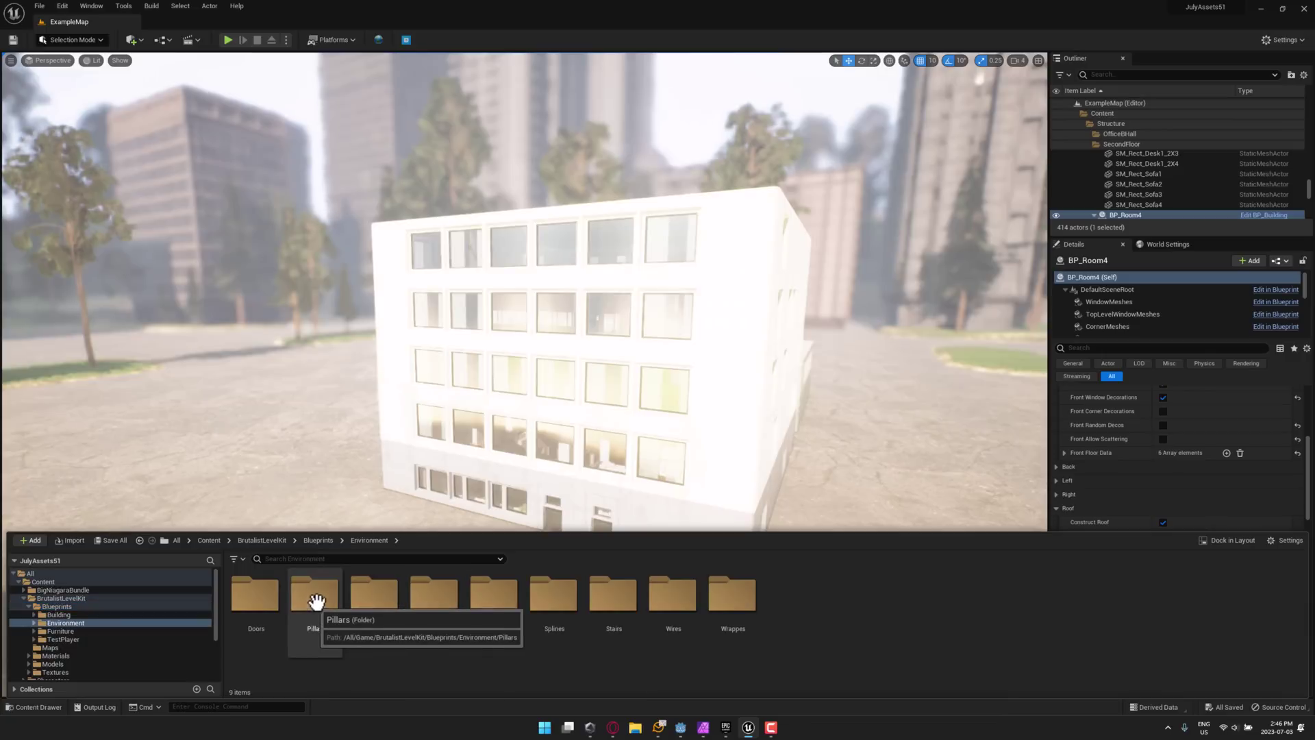
{"action": "left_click", "coordinate": [594, 601]}
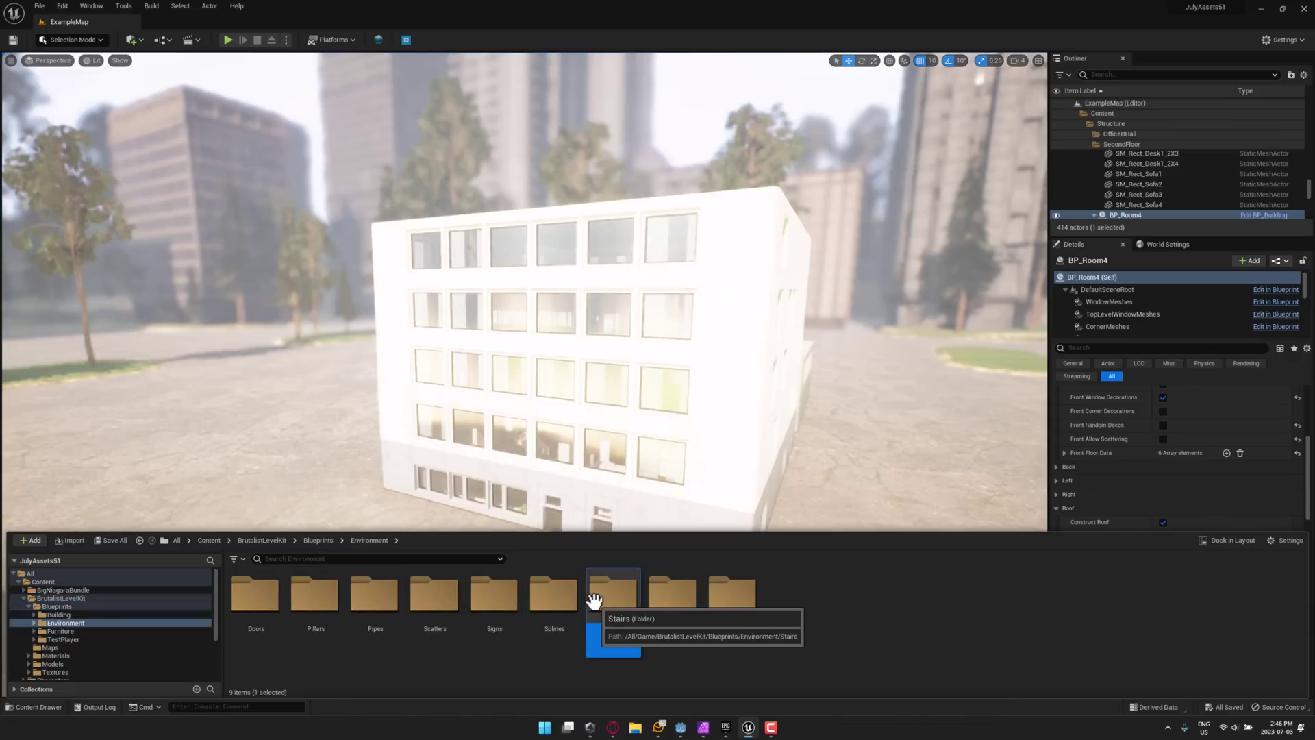
{"action": "double_click", "coordinate": [594, 602]}
{"action": "left_click_drag", "start_coordinate": [367, 602], "coordinate": [232, 474]}
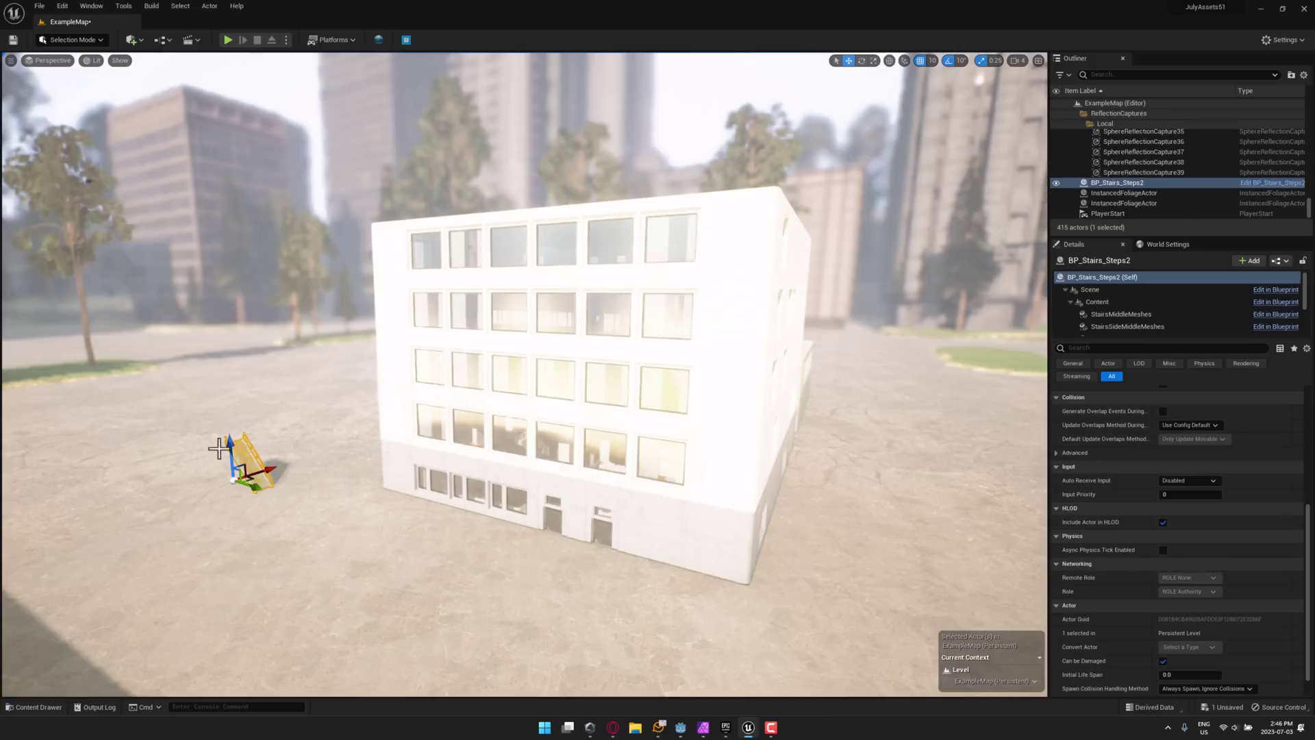
Place BP_Building from the BrutalistLevelKit Blueprints/Building folder on the open ground behind the stairs
{"action": "left_click", "coordinate": [60, 700]}
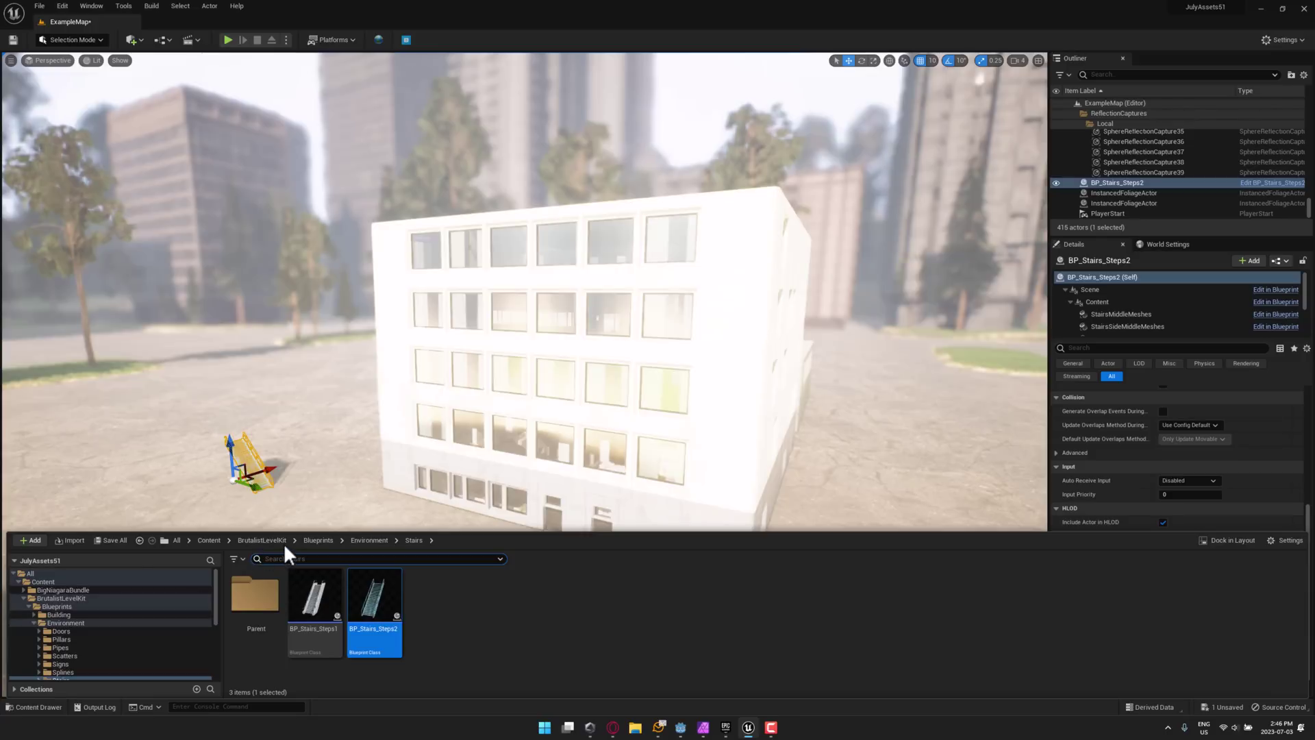
{"action": "left_click", "coordinate": [312, 539]}
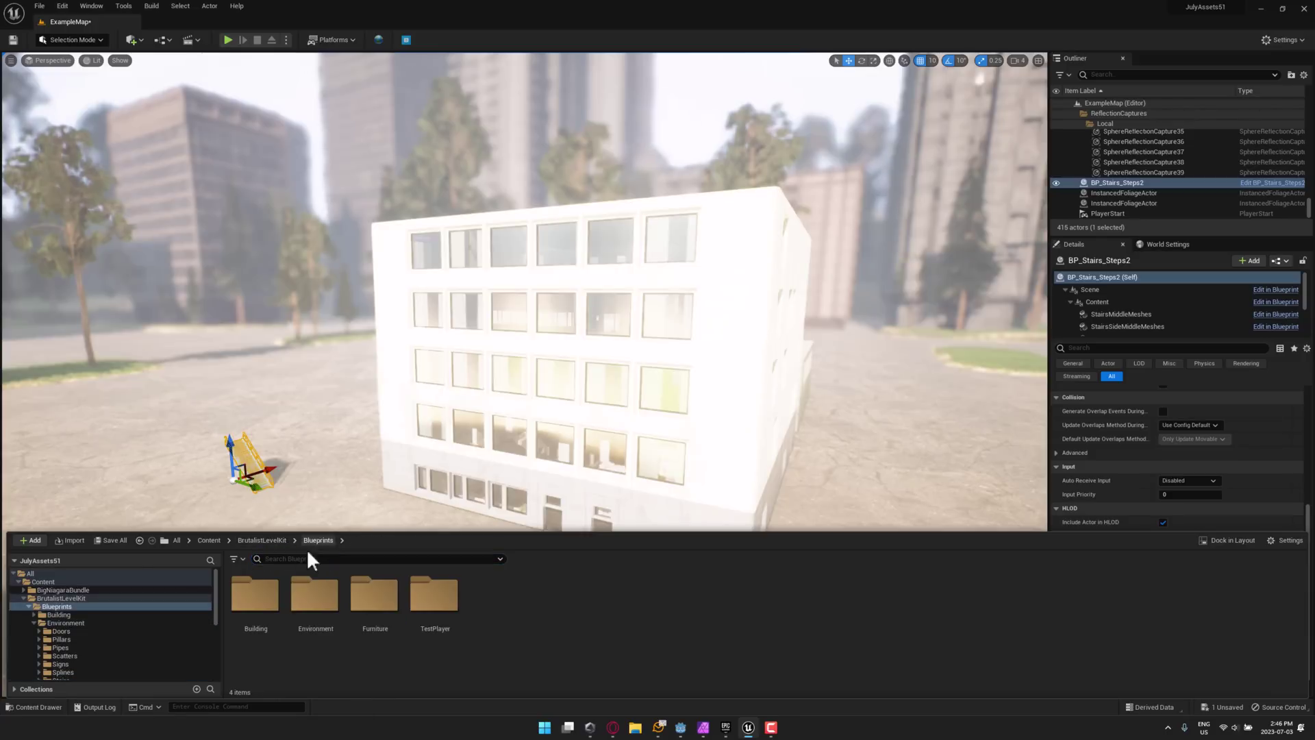
{"action": "double_click", "coordinate": [264, 595]}
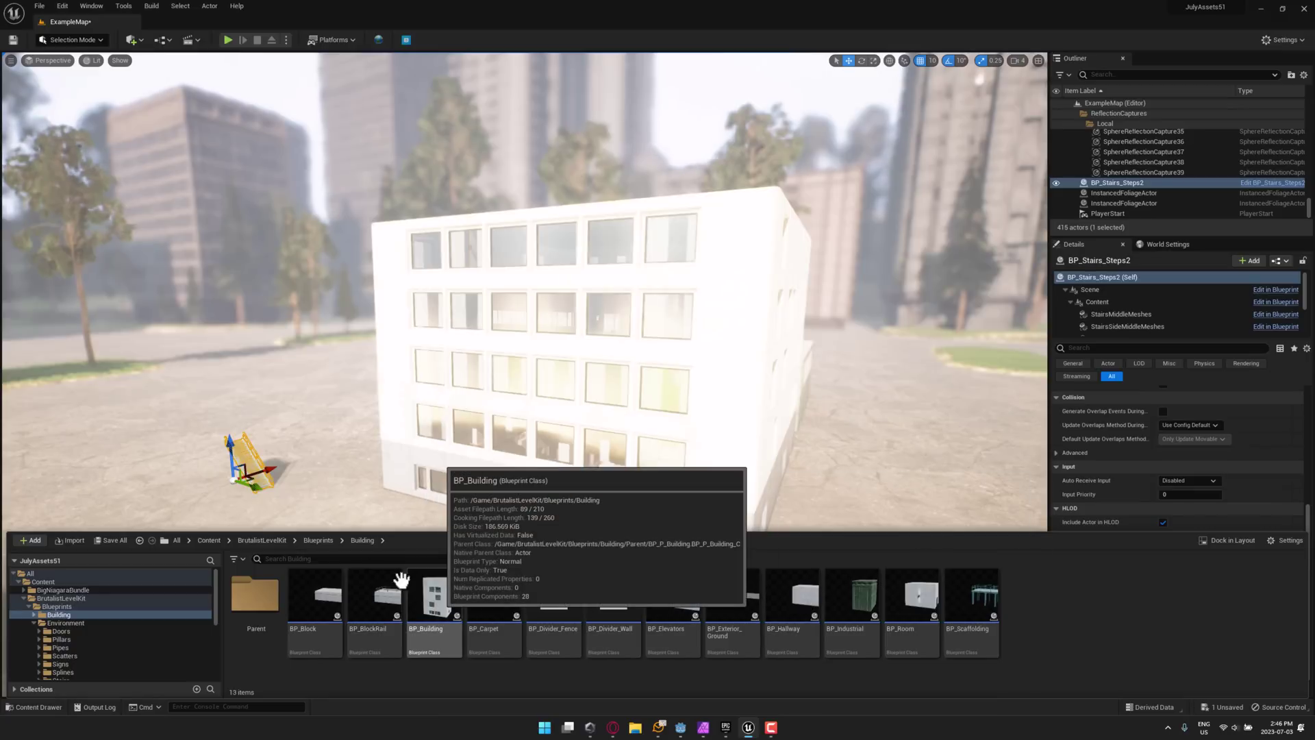
{"action": "left_click_drag", "start_coordinate": [401, 581], "coordinate": [158, 452]}
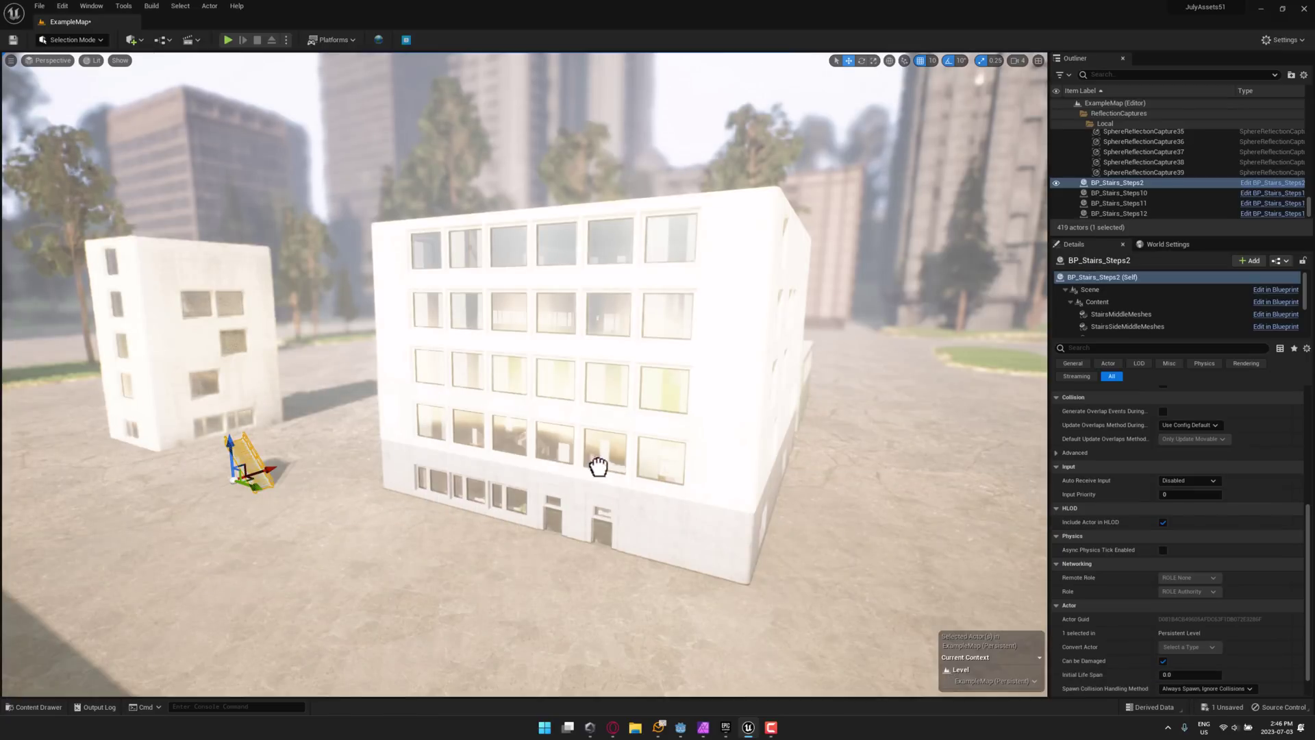
{"action": "key", "text": "w"}
{"action": "right_click_drag", "start_coordinate": [509, 396], "coordinate": [384, 399]}
{"action": "key", "text": "a"}
Try a Floor Amount of 2 on the placed building and settle on 22
{"action": "scroll", "coordinate": [1131, 509], "scroll_direction": "up", "scroll_amount": 5}
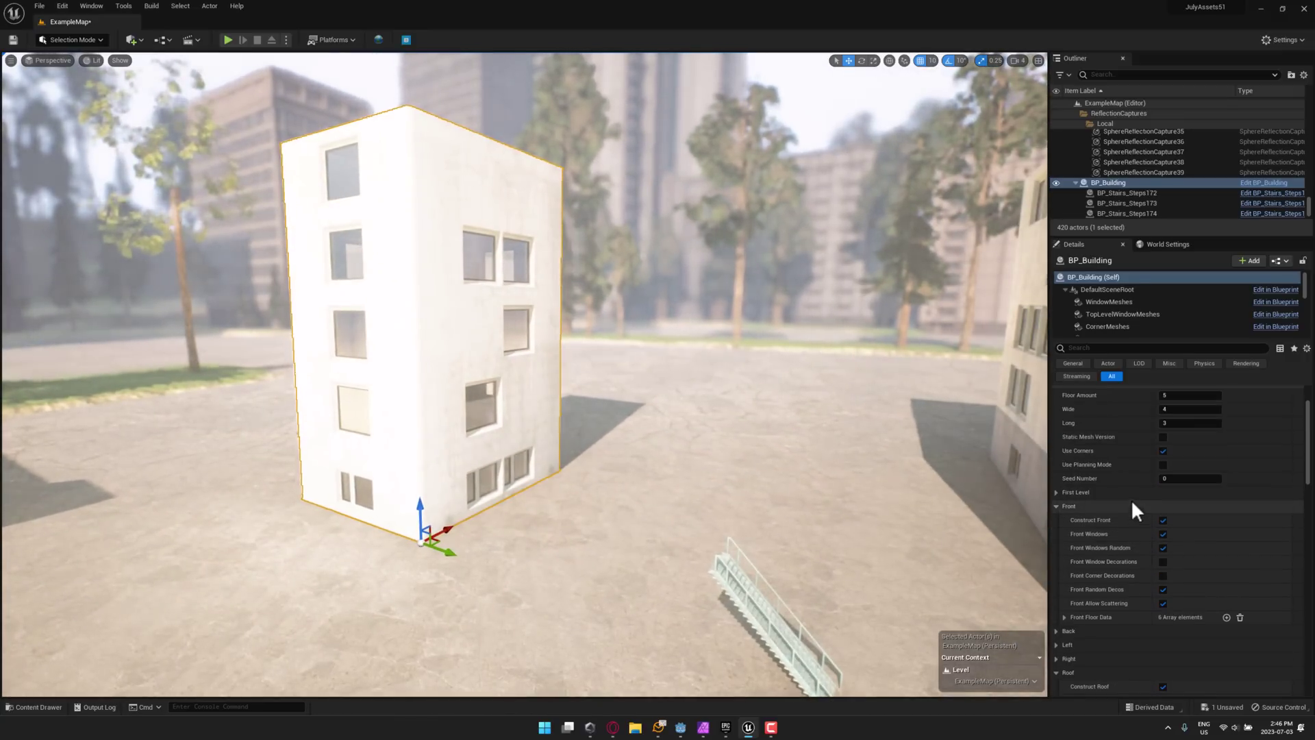
{"action": "scroll", "coordinate": [1132, 498], "scroll_direction": "up", "scroll_amount": 2}
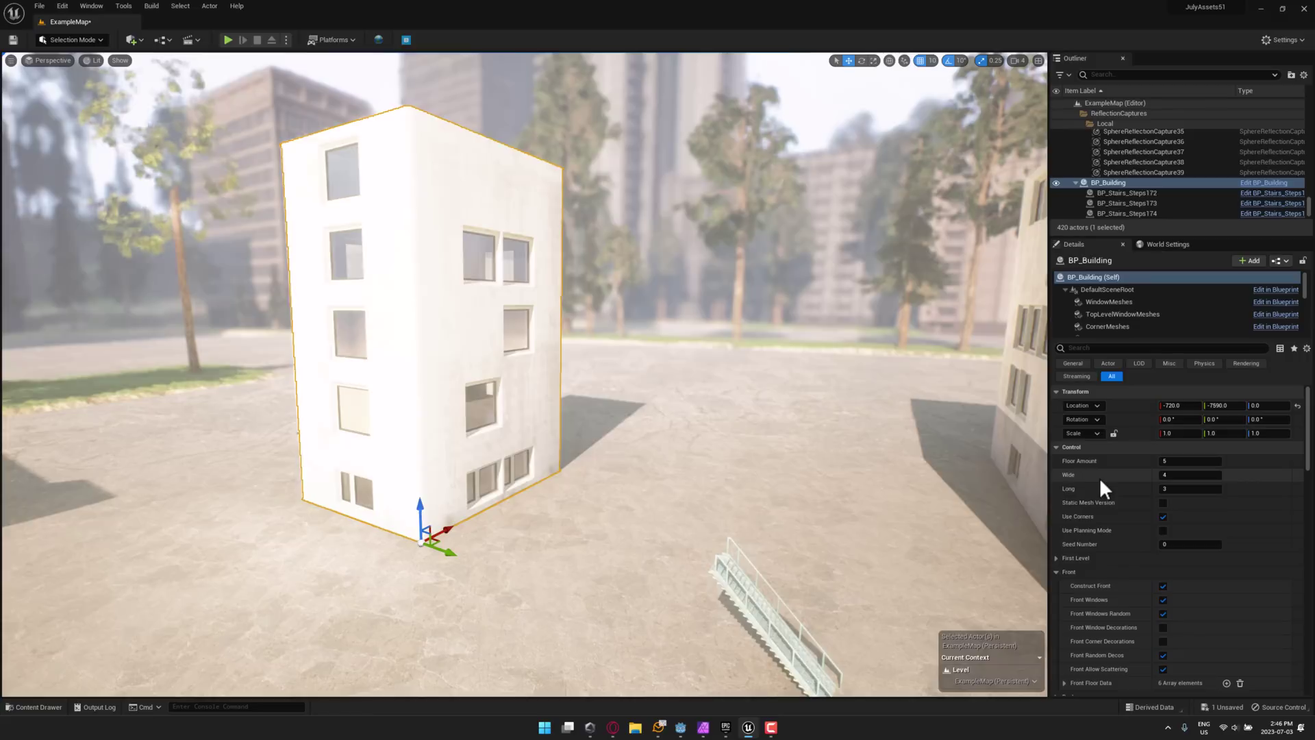
{"action": "left_click", "coordinate": [1191, 460]}
{"action": "type", "text": "2"}
{"action": "key", "text": "Return"}
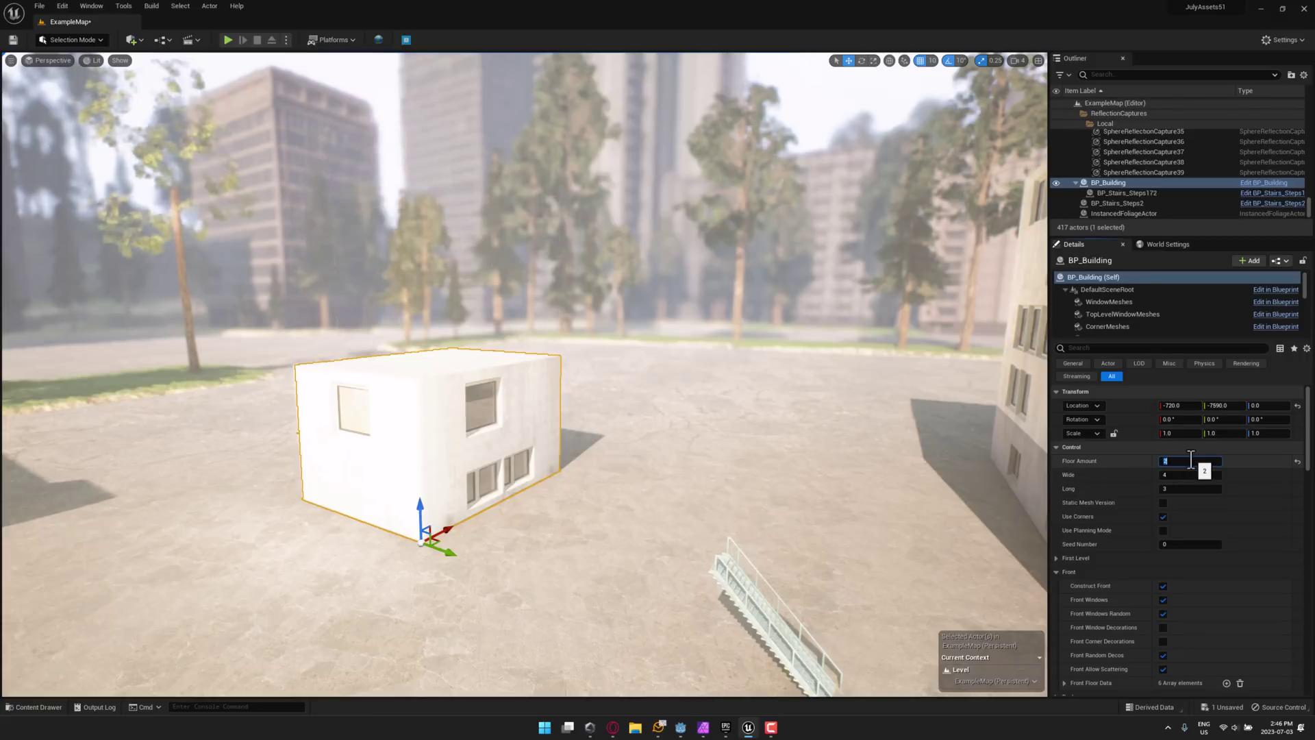
{"action": "type", "text": "22"}
{"action": "key", "text": "Return"}
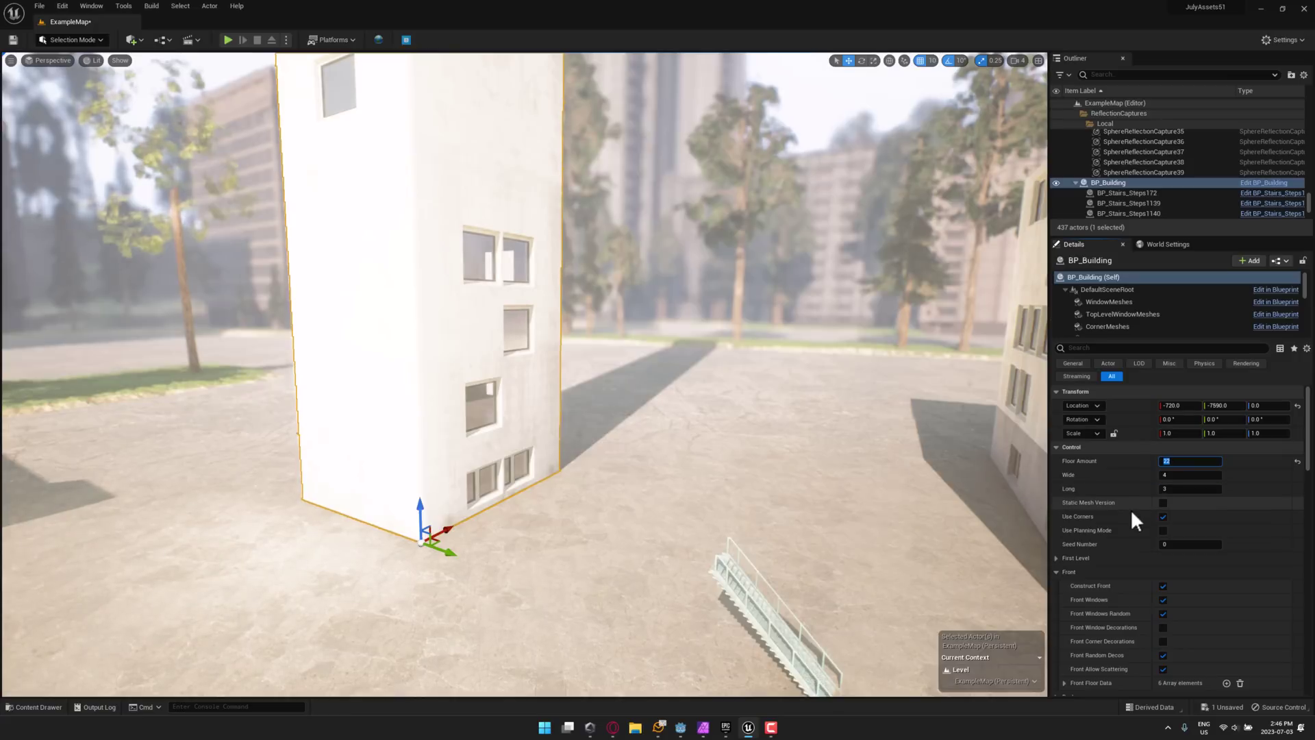
Set the building's Seed Number to 9210 and view its window layout from below
{"action": "left_click", "coordinate": [1217, 545]}
{"action": "type", "text": "9210"}
{"action": "key", "text": "Return"}
{"action": "mouse_move", "coordinate": [692, 569]}
{"action": "right_mouse_down"}
{"action": "mouse_move", "coordinate": [690, 404]}
{"action": "mouse_move", "coordinate": [692, 567]}
{"action": "right_mouse_up"}
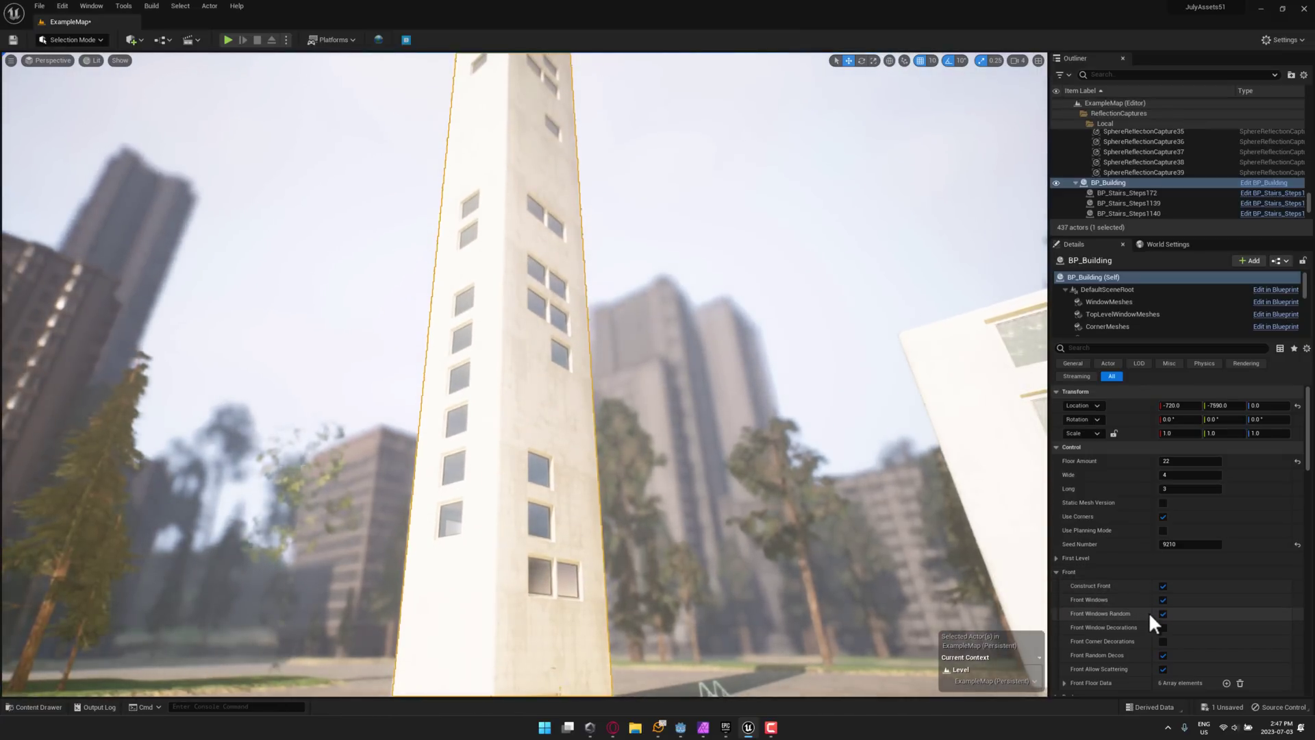
Enable Front Window Decorations and Front Corner Decorations on the building
{"action": "left_click", "coordinate": [1163, 627]}
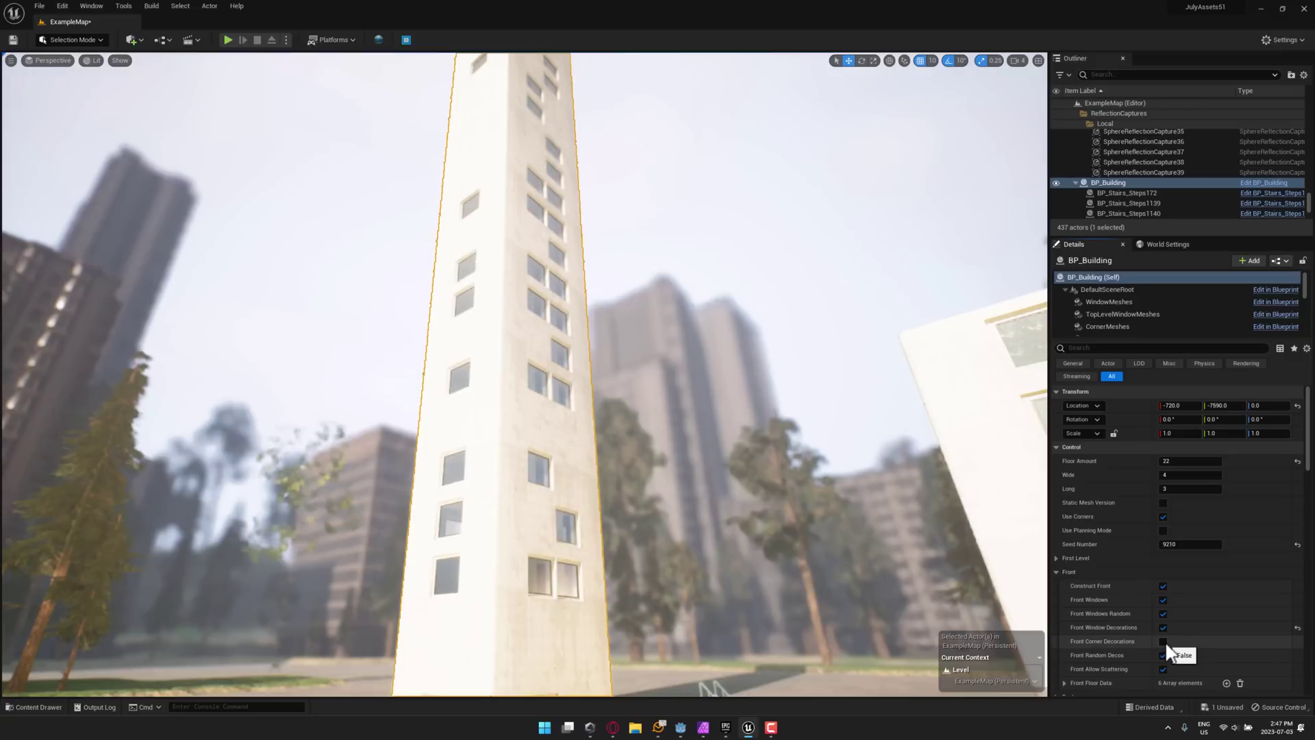
{"action": "left_click", "coordinate": [1163, 641]}
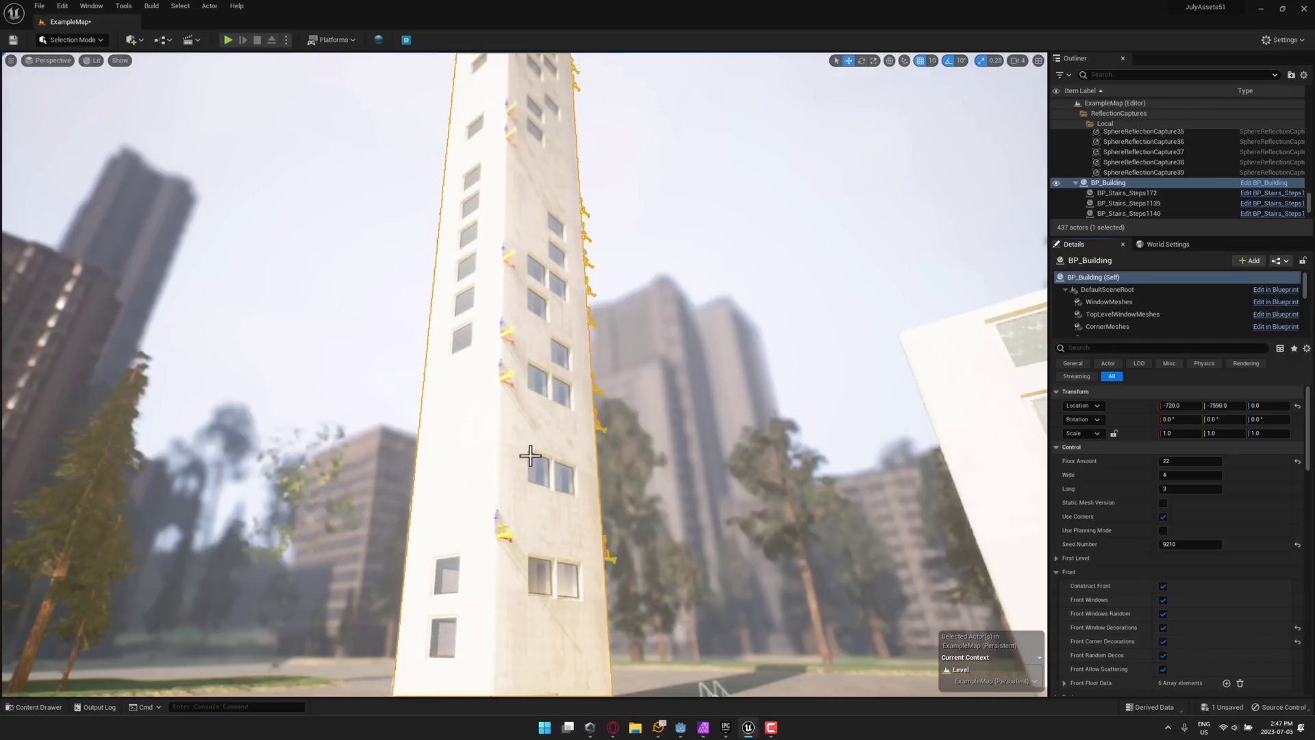
Enable Roof Deco on the tall building and view its rooftop
{"action": "scroll", "coordinate": [1122, 605], "scroll_direction": "down", "scroll_amount": 3}
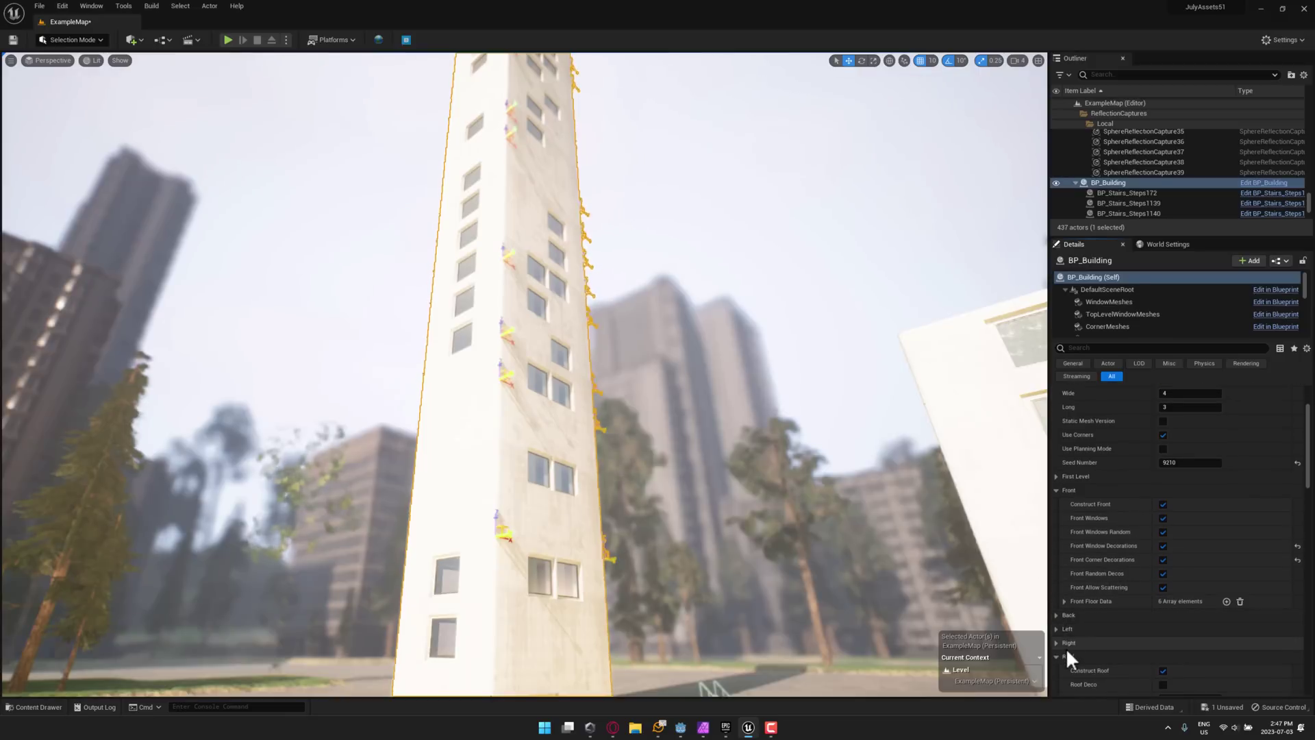
{"action": "scroll", "coordinate": [1090, 623], "scroll_direction": "down", "scroll_amount": 2}
{"action": "right_click_drag", "start_coordinate": [486, 435], "coordinate": [484, 308]}
{"action": "key", "text": "w"}
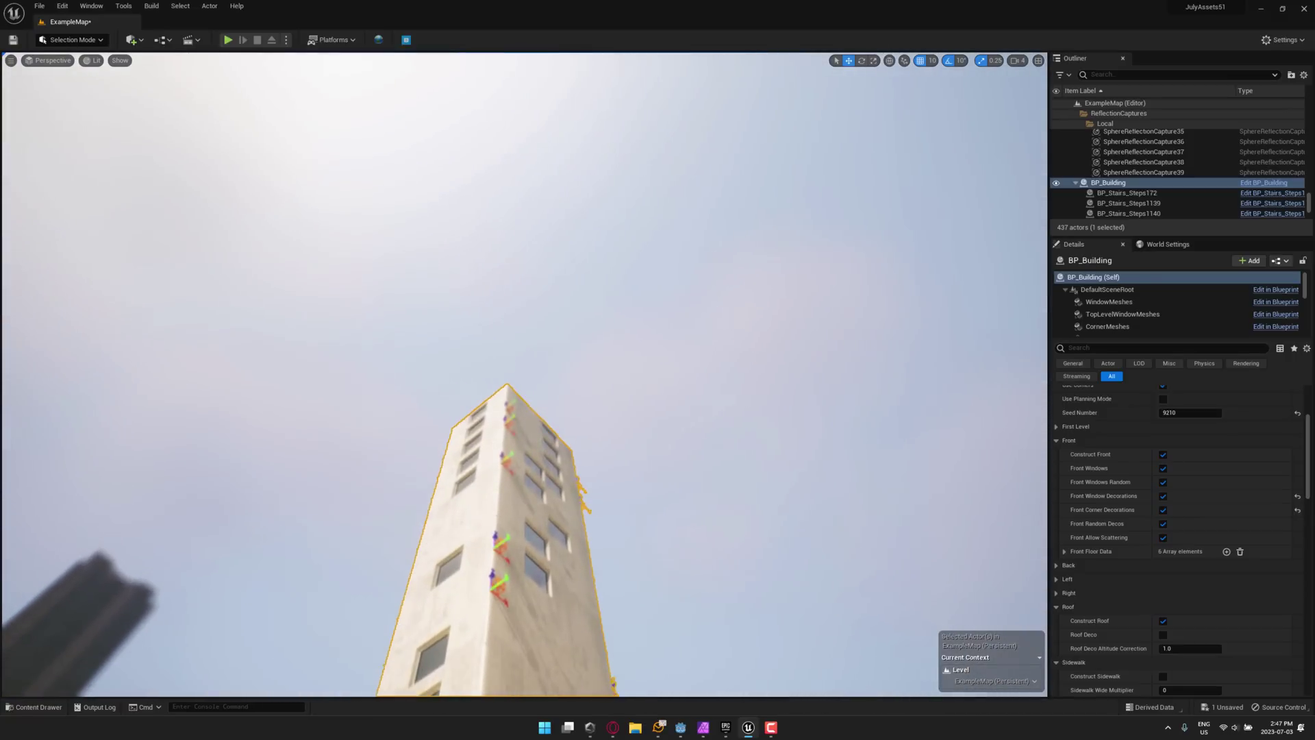
{"action": "key", "text": "w"}
{"action": "right_click_drag", "start_coordinate": [485, 308], "coordinate": [685, 458]}
{"action": "key", "text": "w"}
{"action": "left_click_drag", "start_coordinate": [481, 480], "coordinate": [481, 507]}
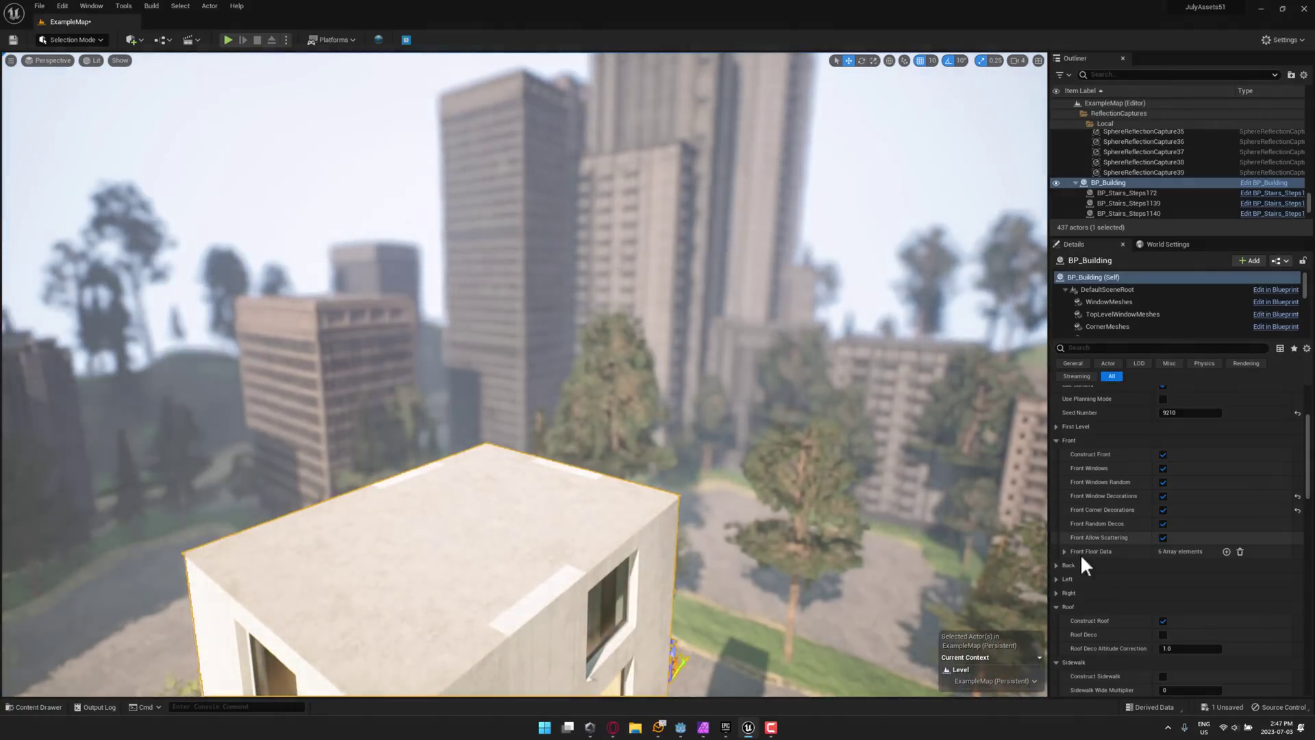
{"action": "left_click", "coordinate": [1162, 634]}
{"action": "left_click_drag", "start_coordinate": [481, 507], "coordinate": [480, 479]}
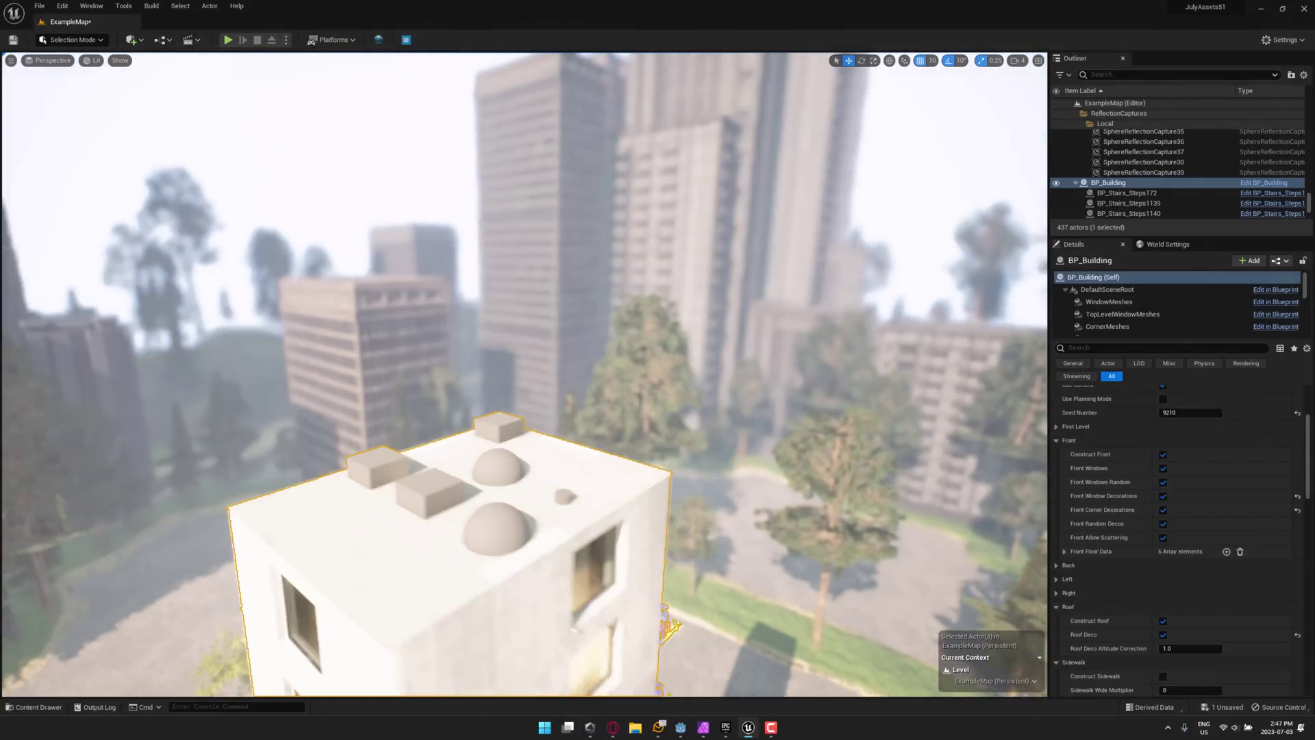
Examine the finished tall building from above and up close to its walls
{"action": "key", "text": "s"}
{"action": "right_click_drag", "start_coordinate": [481, 479], "coordinate": [419, 623]}
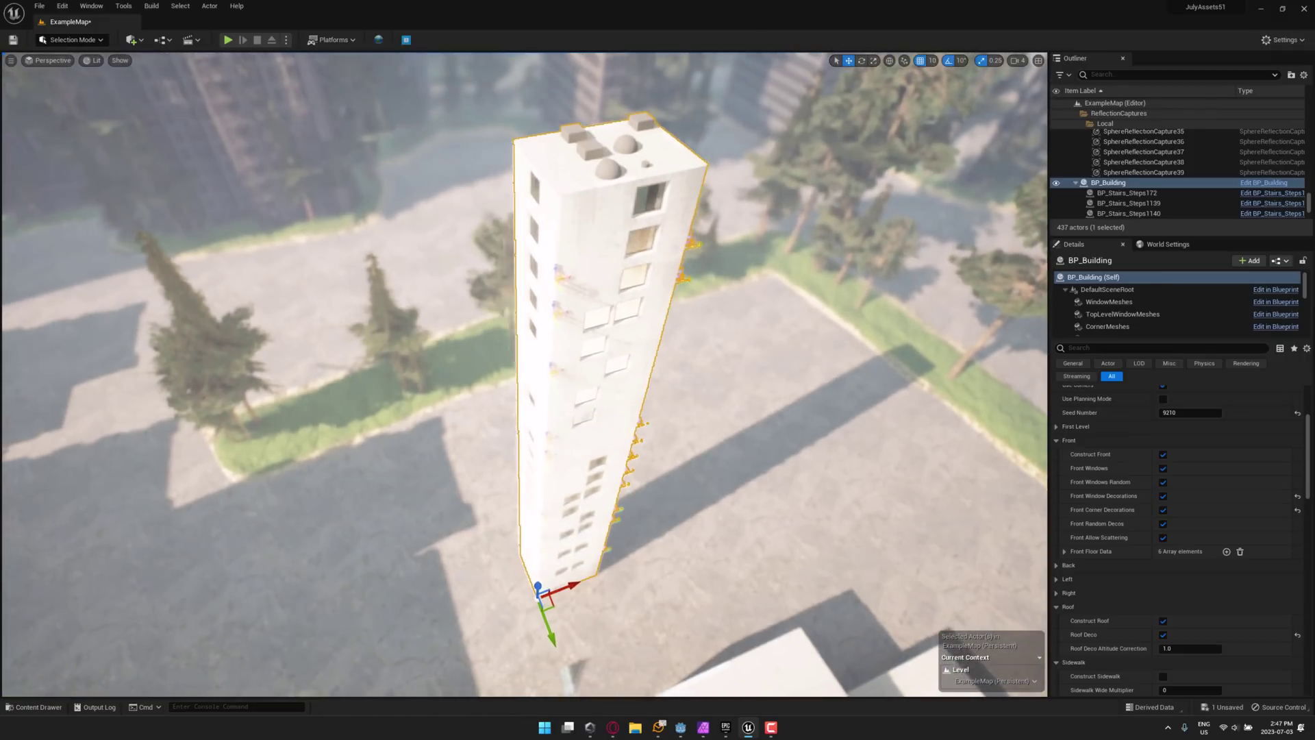
{"action": "key", "text": "a"}
{"action": "key", "text": "w"}
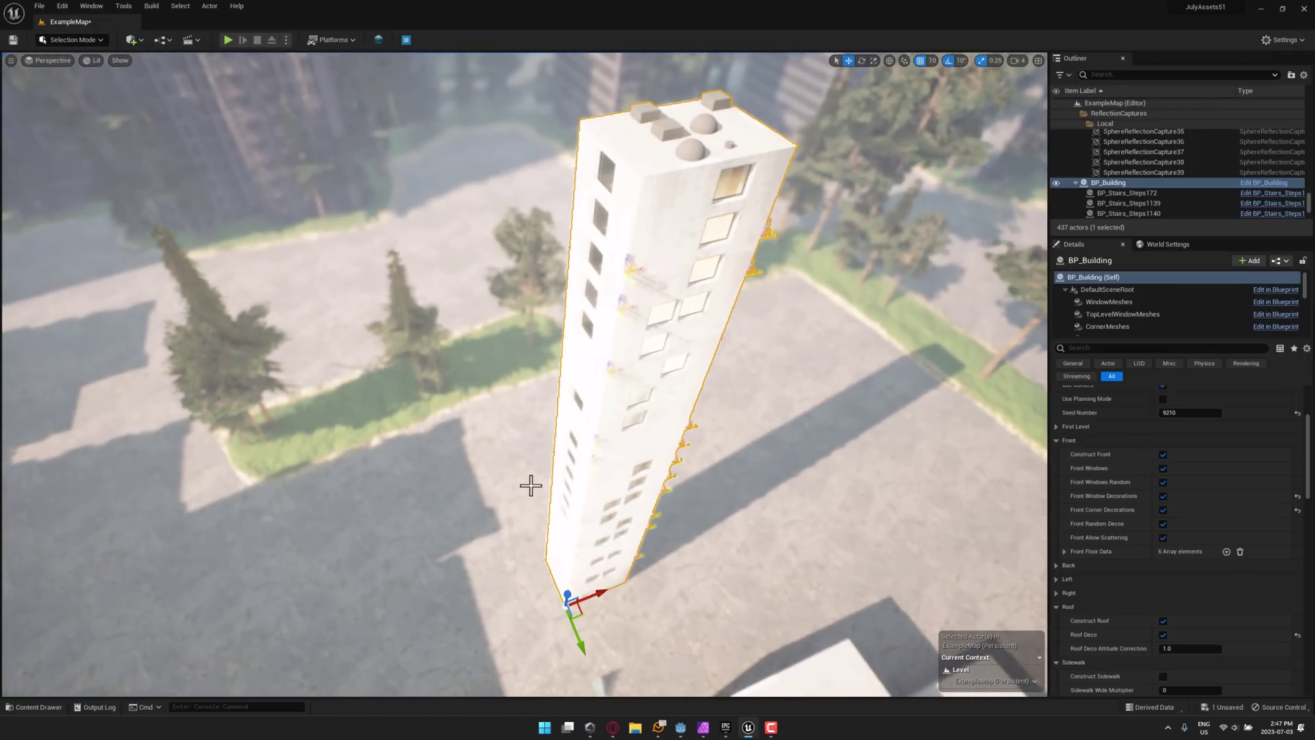
{"action": "right_click_drag", "start_coordinate": [531, 486], "coordinate": [752, 564]}
{"action": "key", "text": "w"}
{"action": "key", "text": "w"}
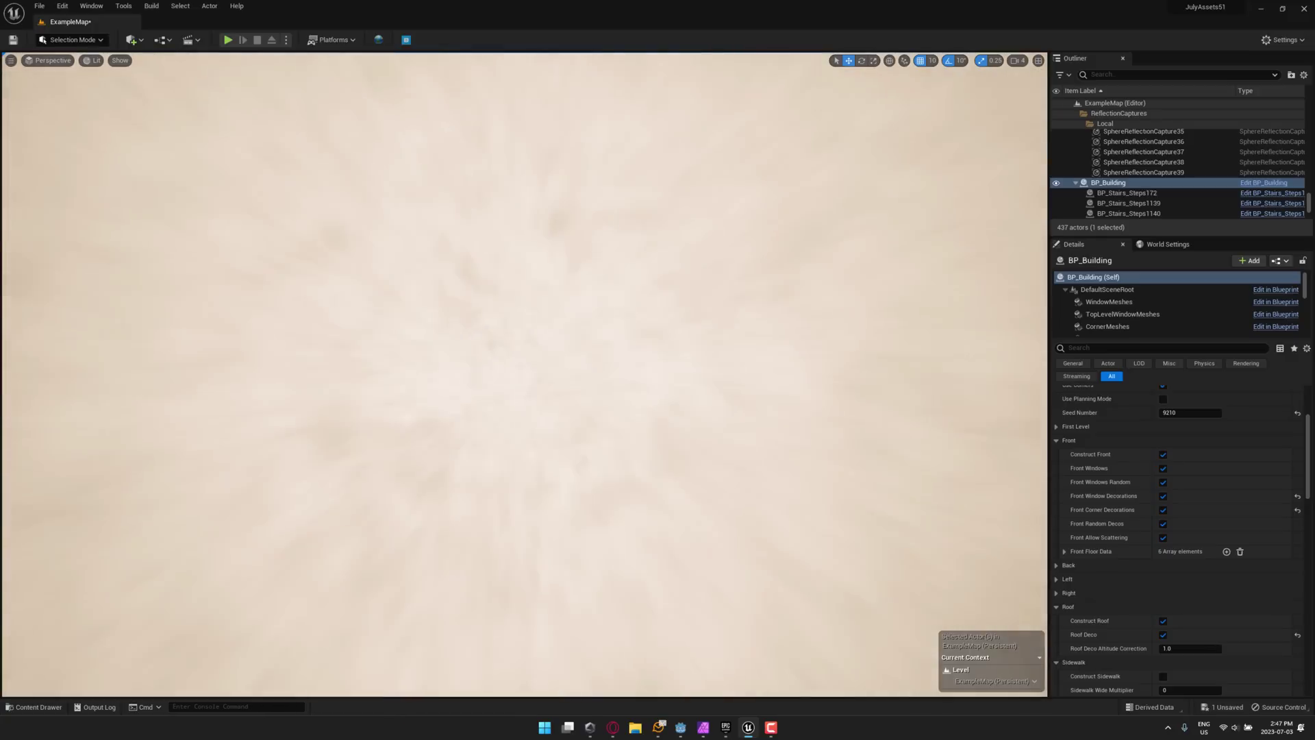
{"action": "left_click_drag", "start_coordinate": [531, 376], "coordinate": [530, 362]}
{"action": "key", "text": "w"}
{"action": "right_click_drag", "start_coordinate": [525, 375], "coordinate": [753, 253]}
{"action": "right_click_drag", "start_coordinate": [525, 375], "coordinate": [722, 355]}
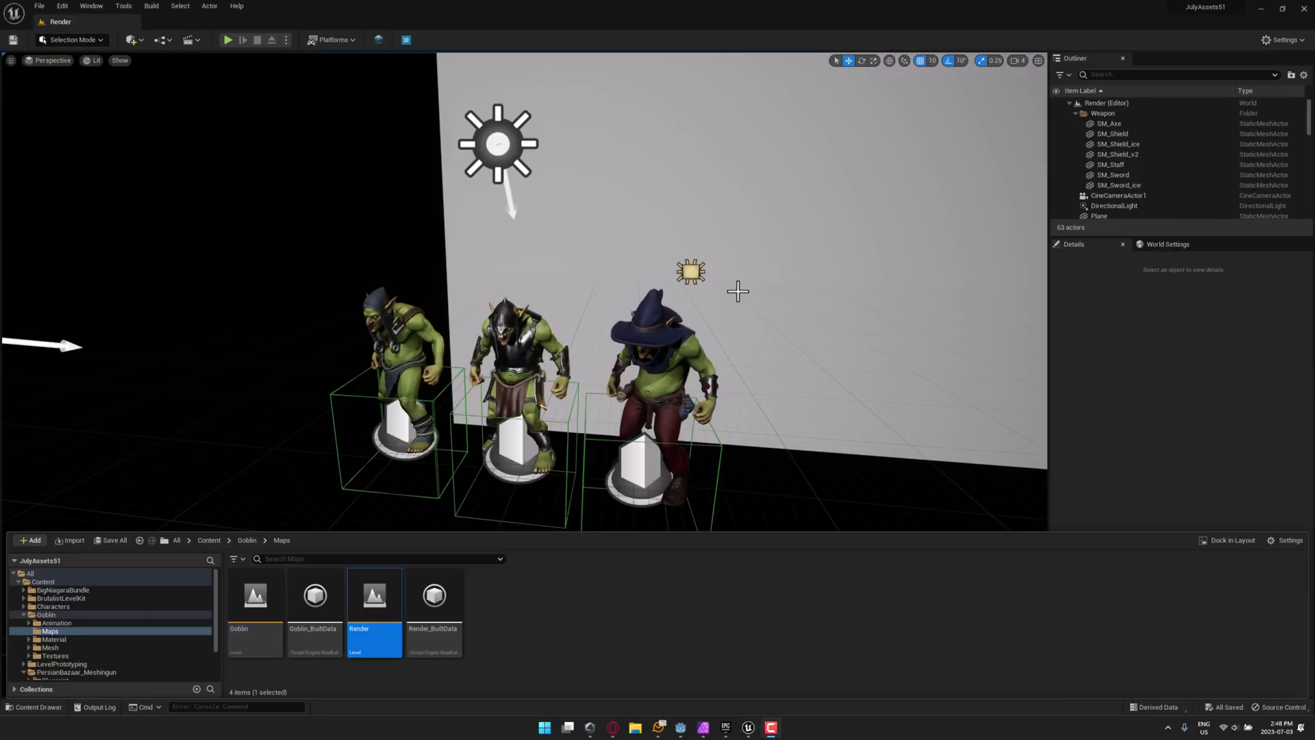
View the three goblin characters up close in the Render level and start playing the level
{"action": "right_click_drag", "start_coordinate": [701, 318], "coordinate": [668, 318]}
{"action": "key", "text": "w"}
{"action": "key", "text": "s"}
{"action": "key", "text": "w"}
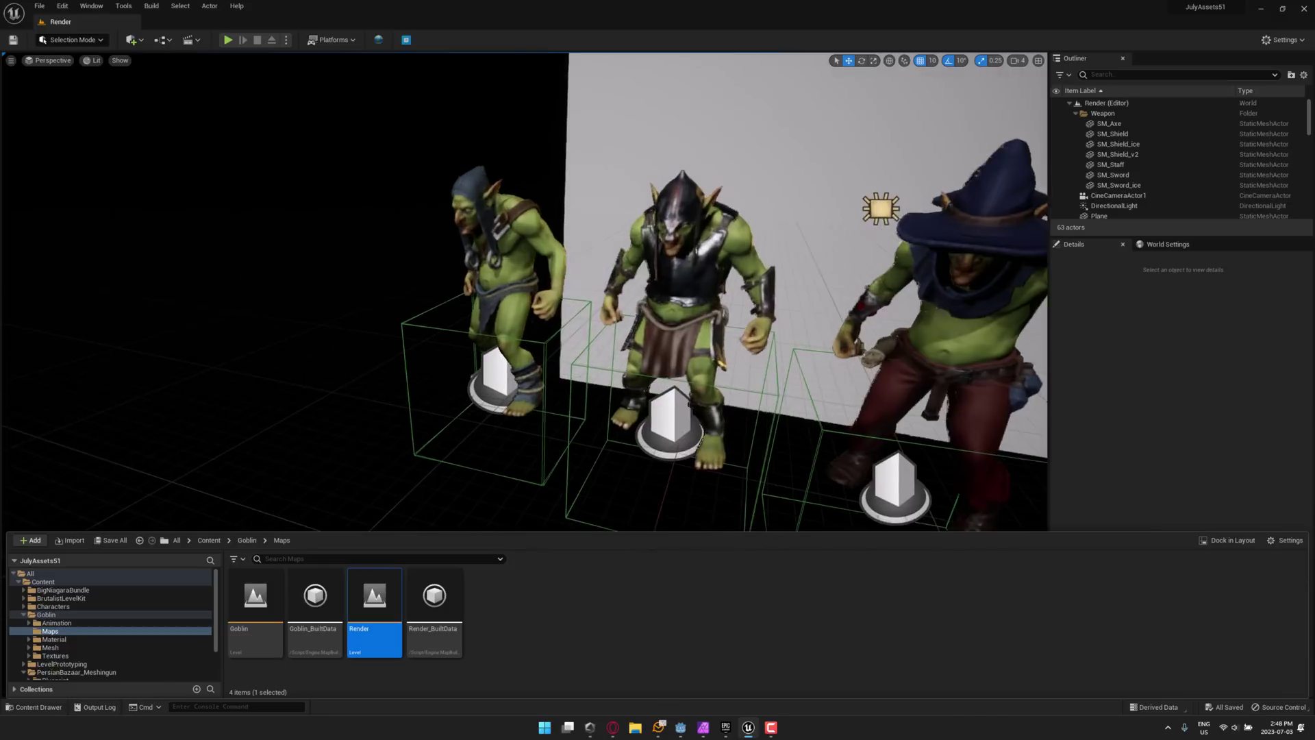
{"action": "left_click", "coordinate": [228, 40]}
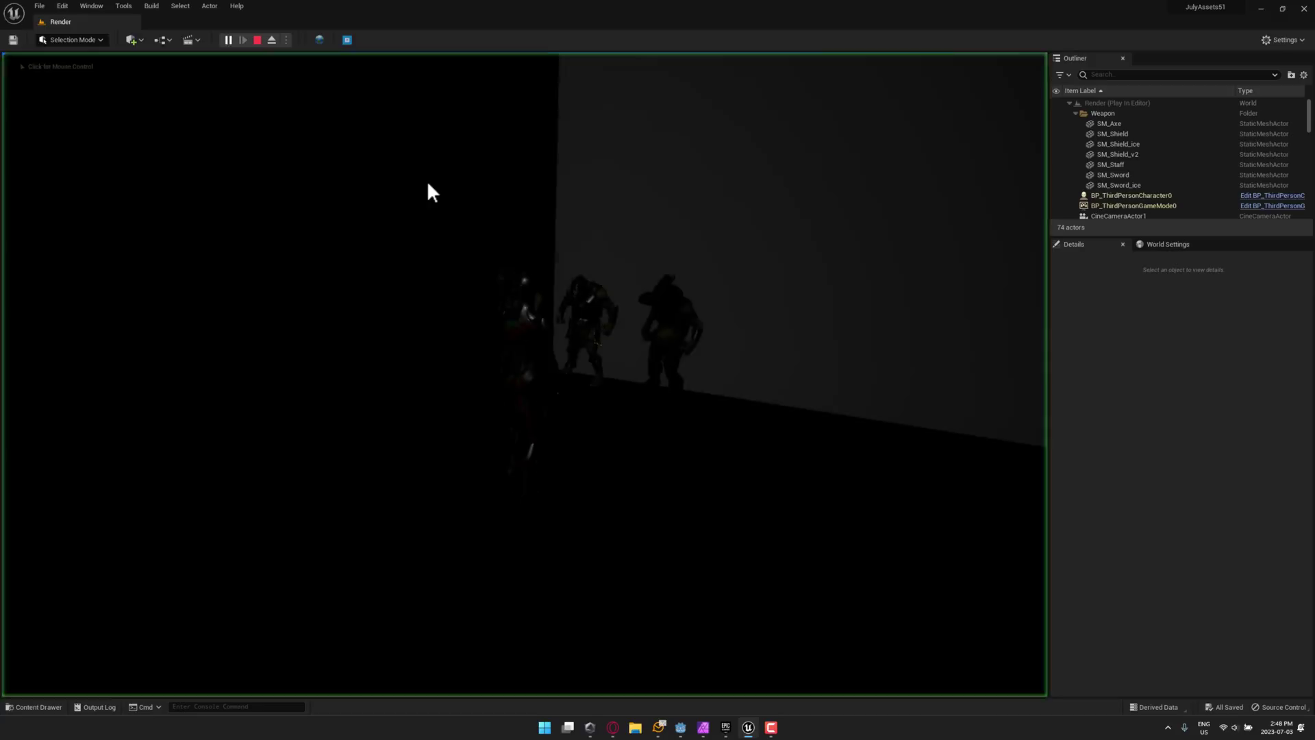
Walk the mannequin around the three goblins to compare their sizes and lighting, and stop playing the level
{"action": "left_click", "coordinate": [718, 456]}
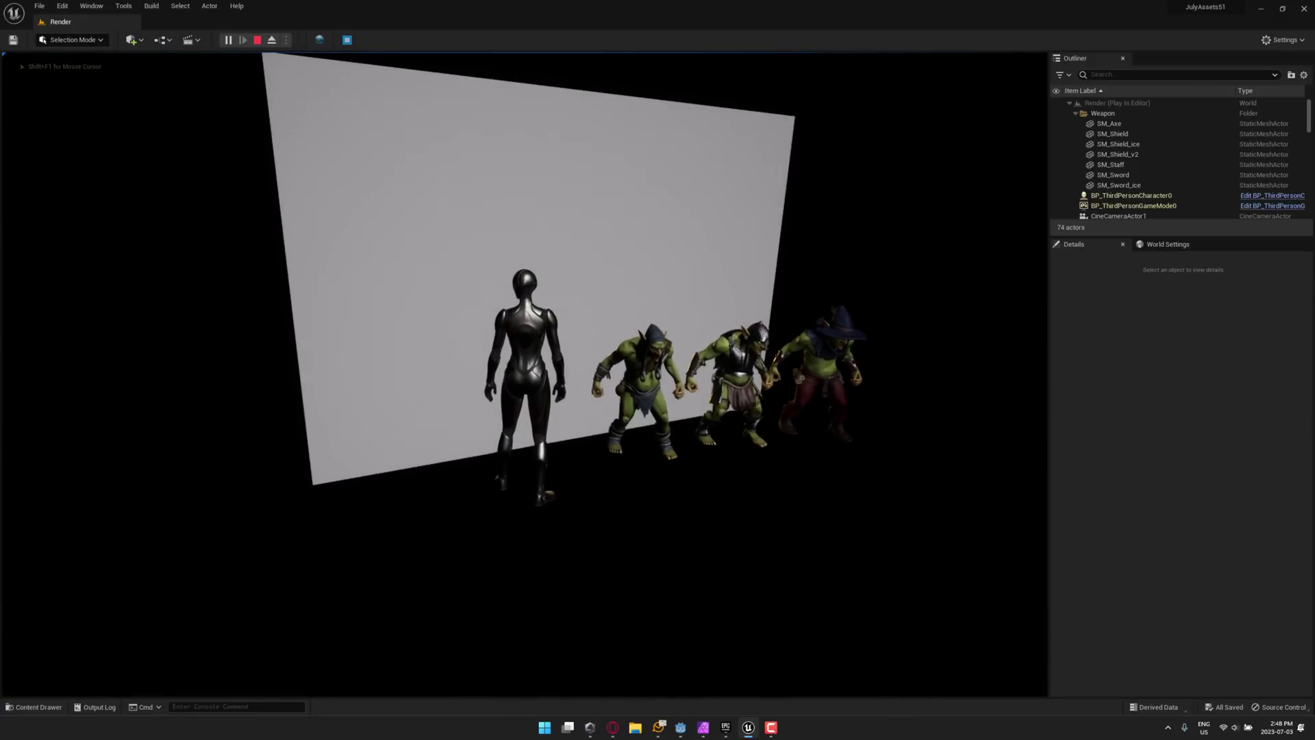
{"action": "key", "text": "w"}
{"action": "key", "text": "d"}
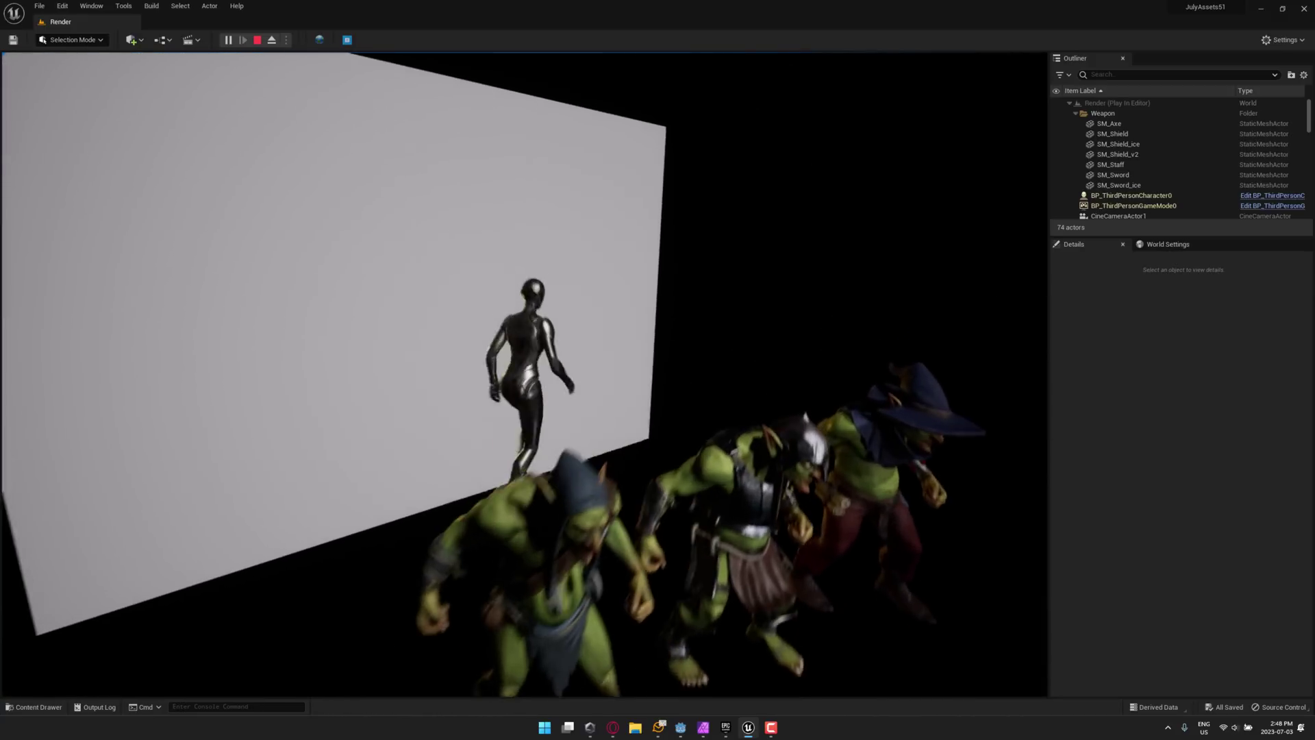
{"action": "key", "text": "s"}
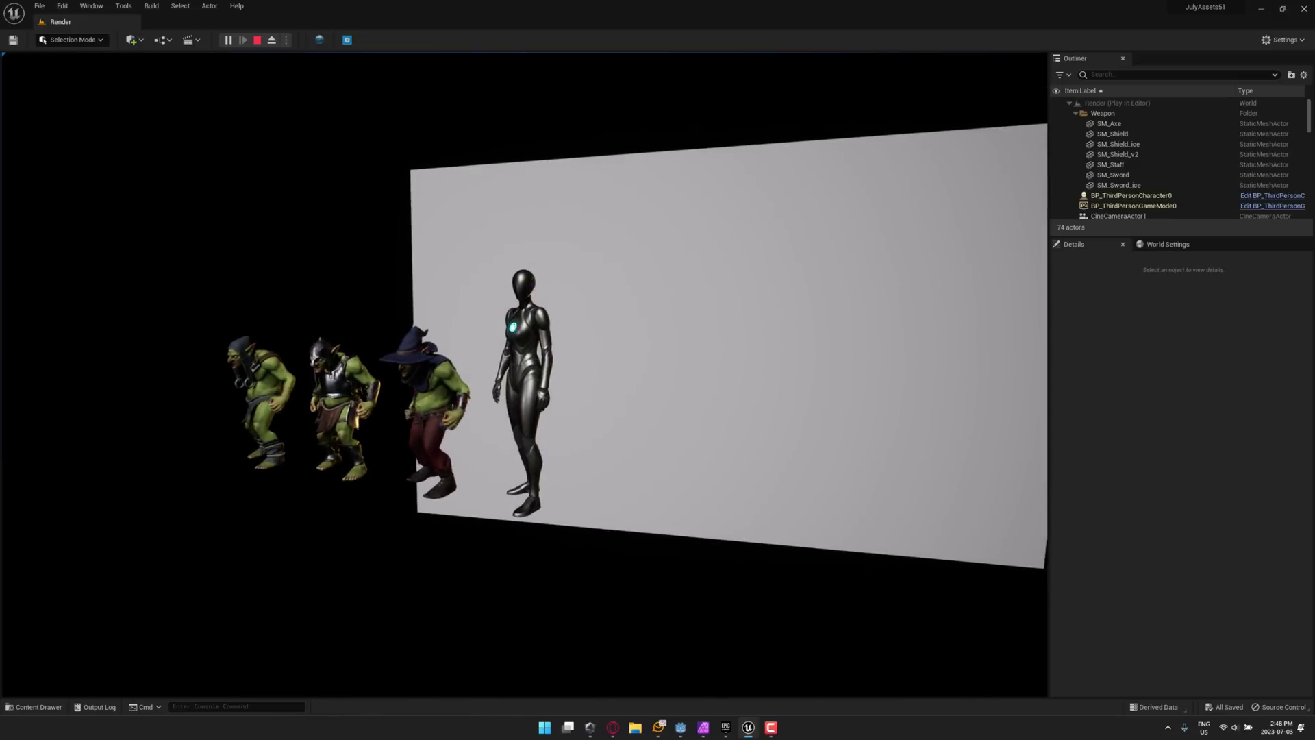
{"action": "key", "text": "Escape"}
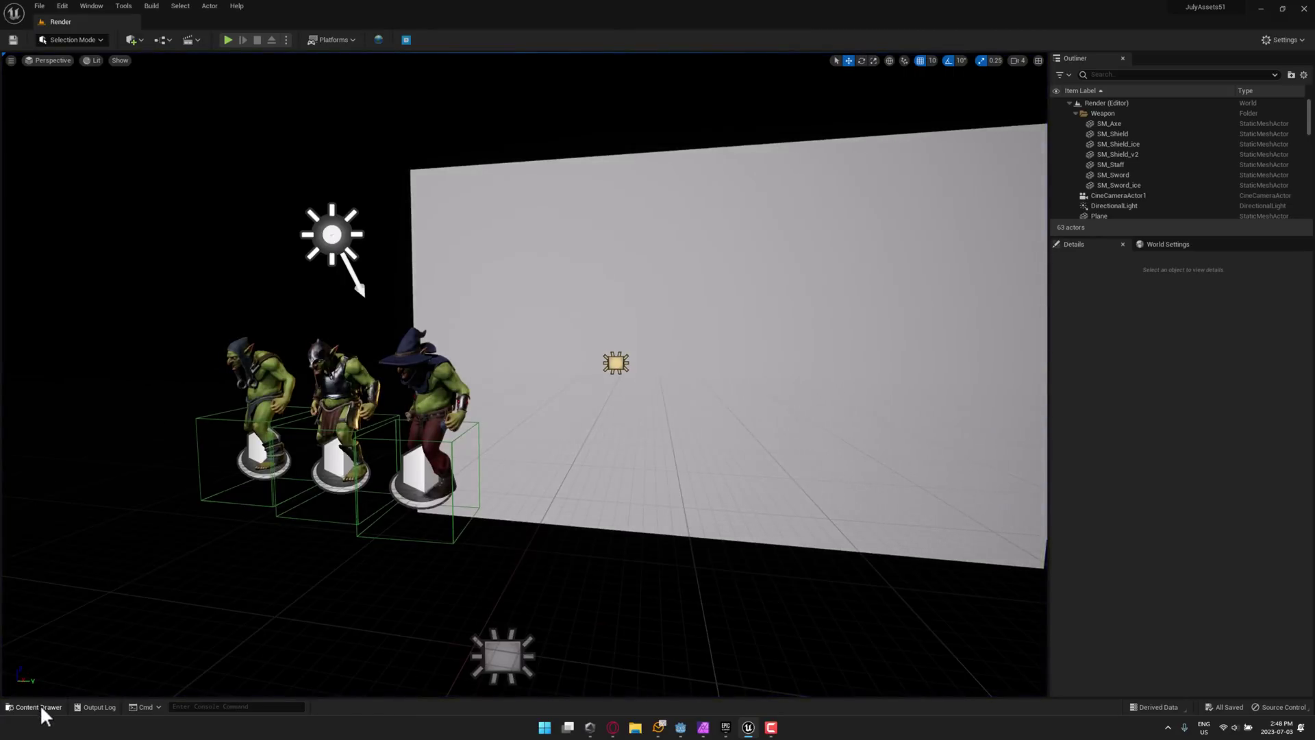
Browse the Goblin Animation folder and preview Anim_Goblin_body_attack and another of its animation assets
{"action": "left_click", "coordinate": [38, 707]}
{"action": "left_click", "coordinate": [55, 623]}
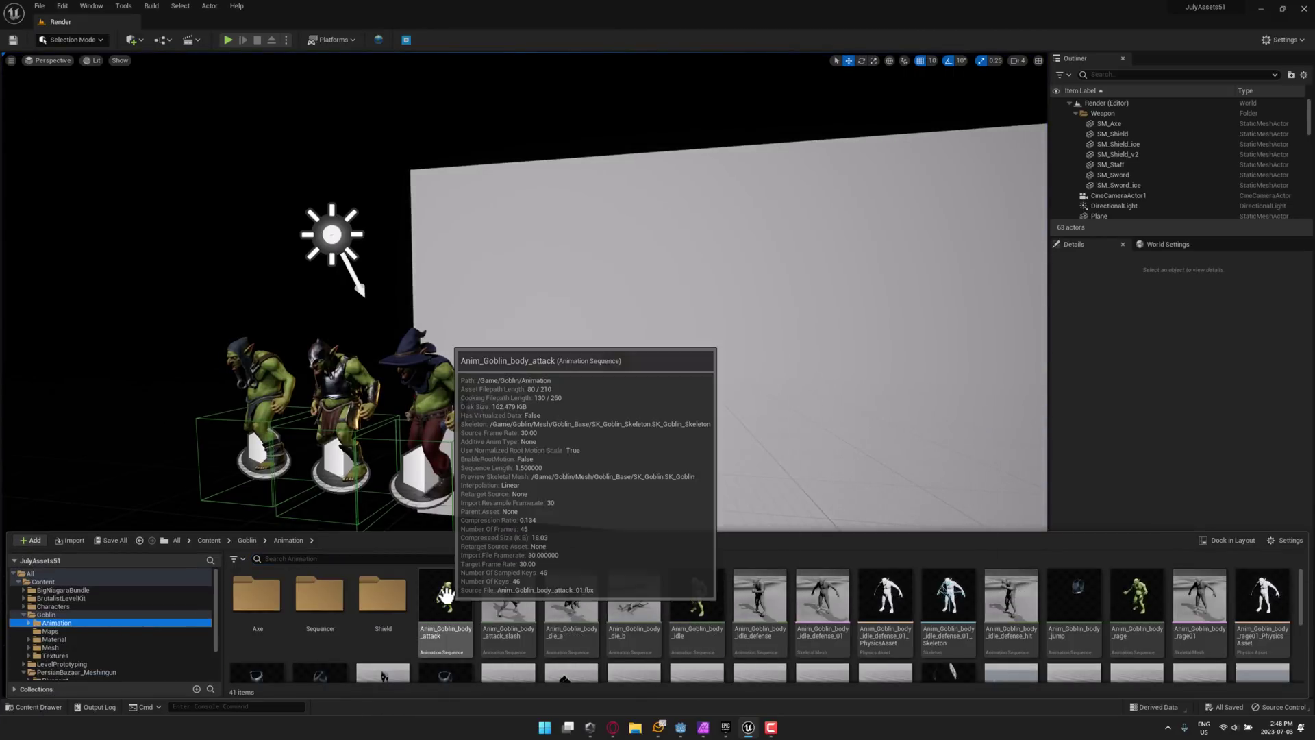
{"action": "double_click", "coordinate": [445, 594]}
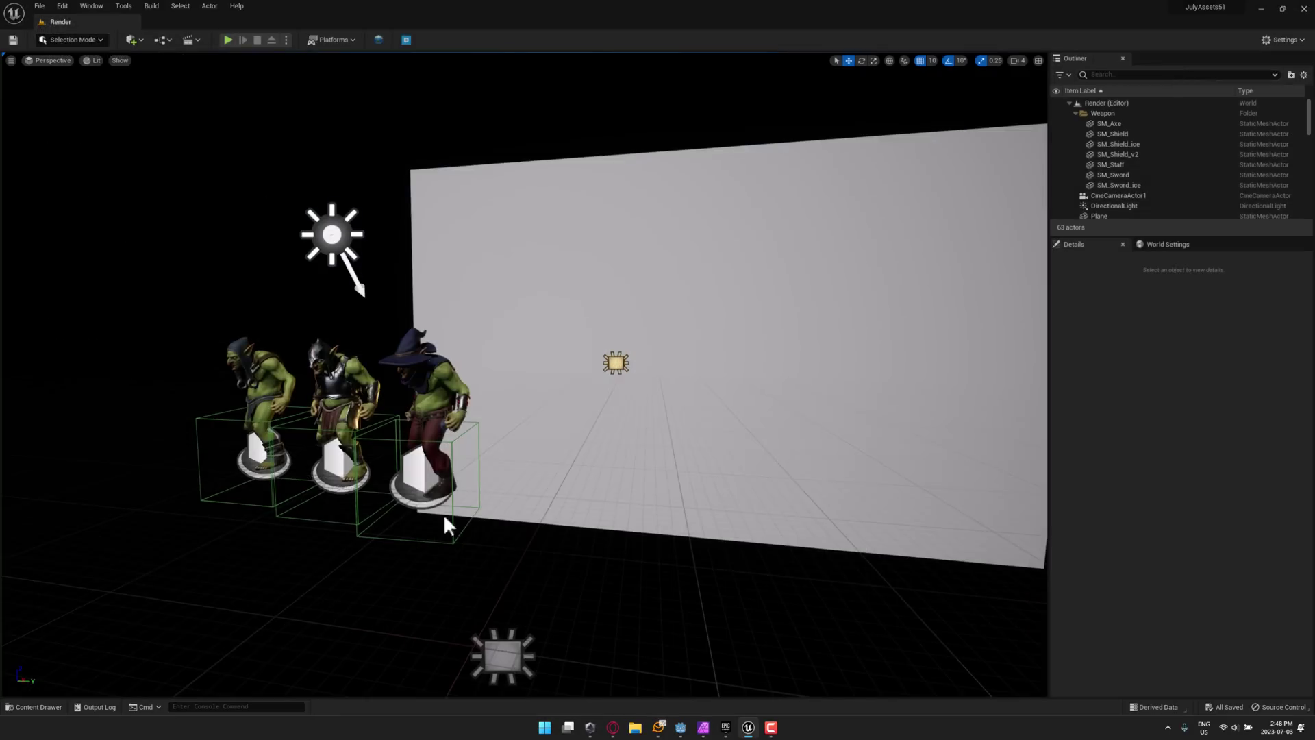
{"action": "left_click", "coordinate": [36, 707]}
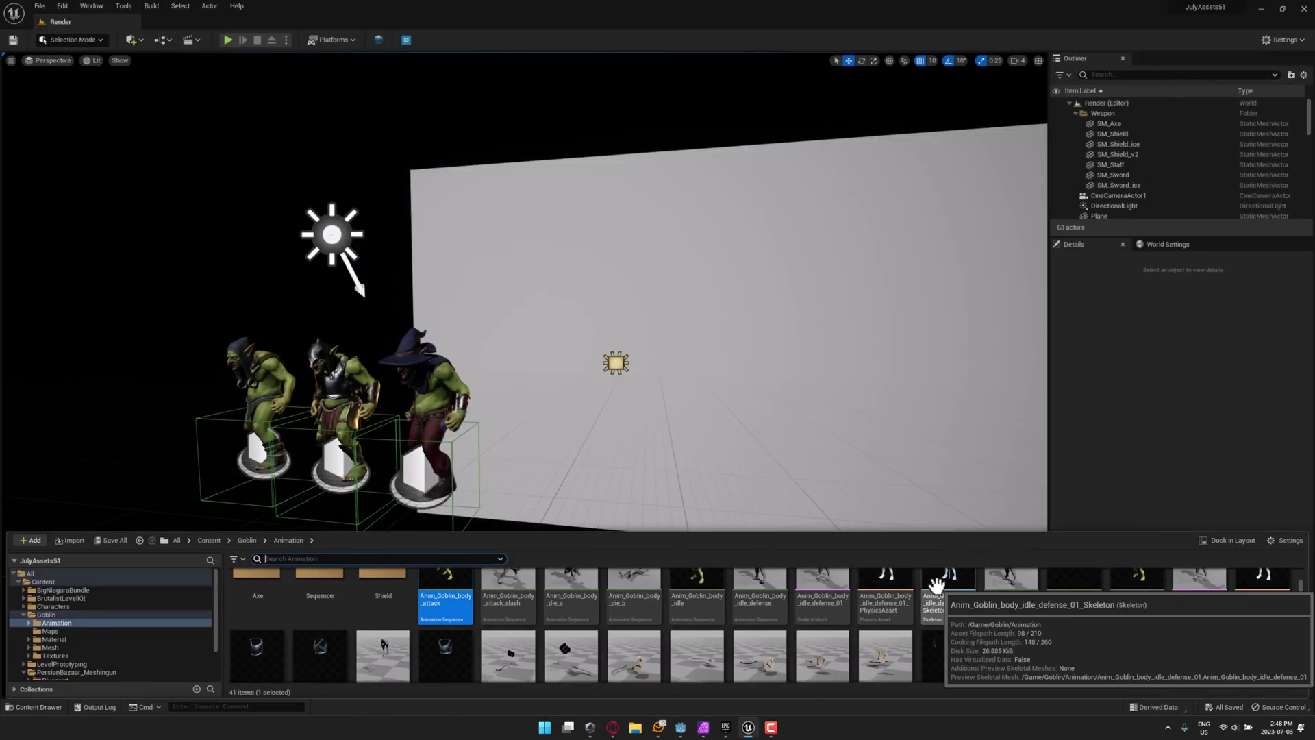
{"action": "double_click", "coordinate": [788, 636]}
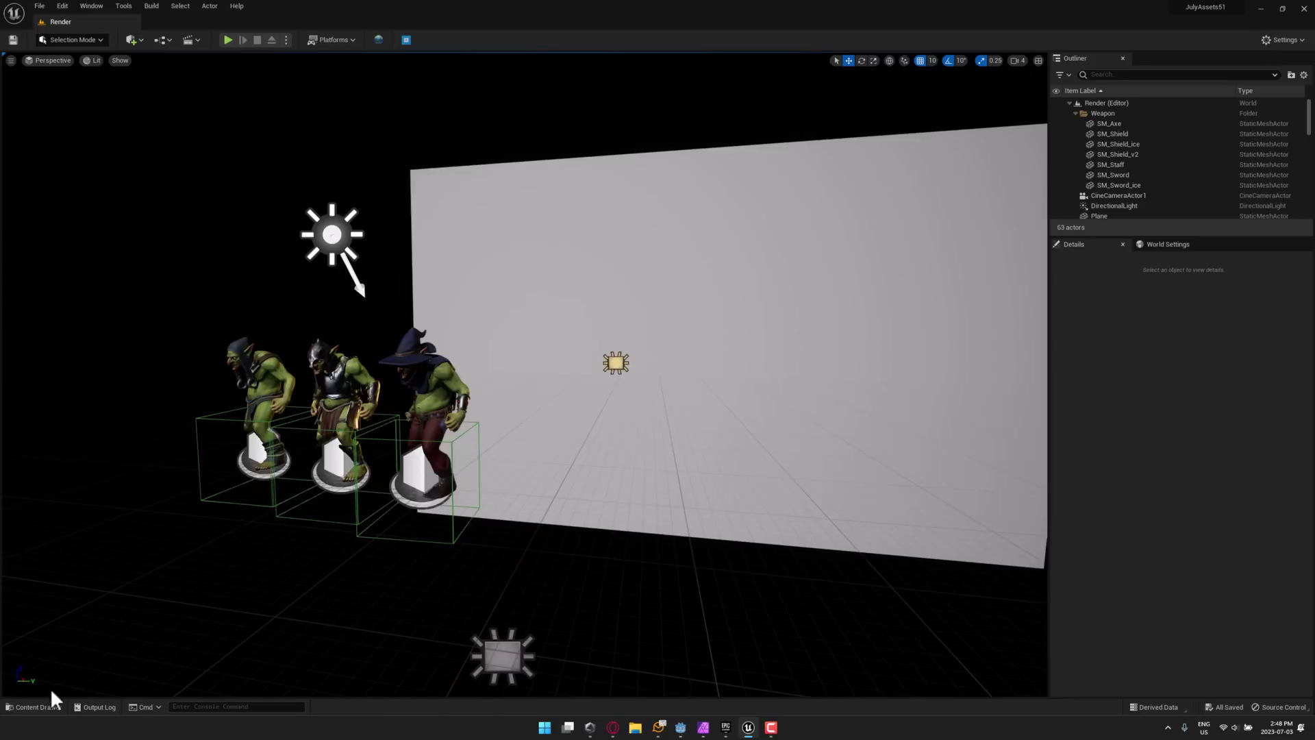
Open the Goblin level from the Goblin Maps folder
{"action": "left_click", "coordinate": [48, 704]}
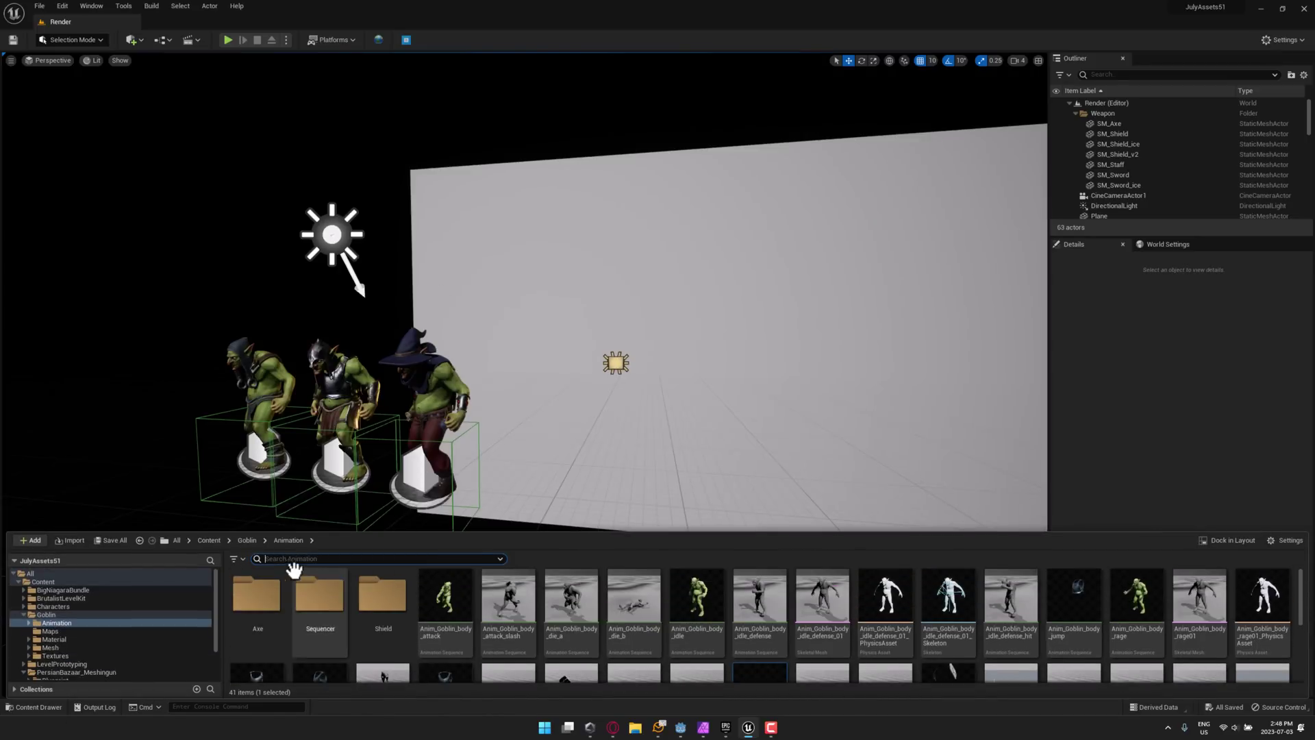
{"action": "left_click", "coordinate": [253, 540]}
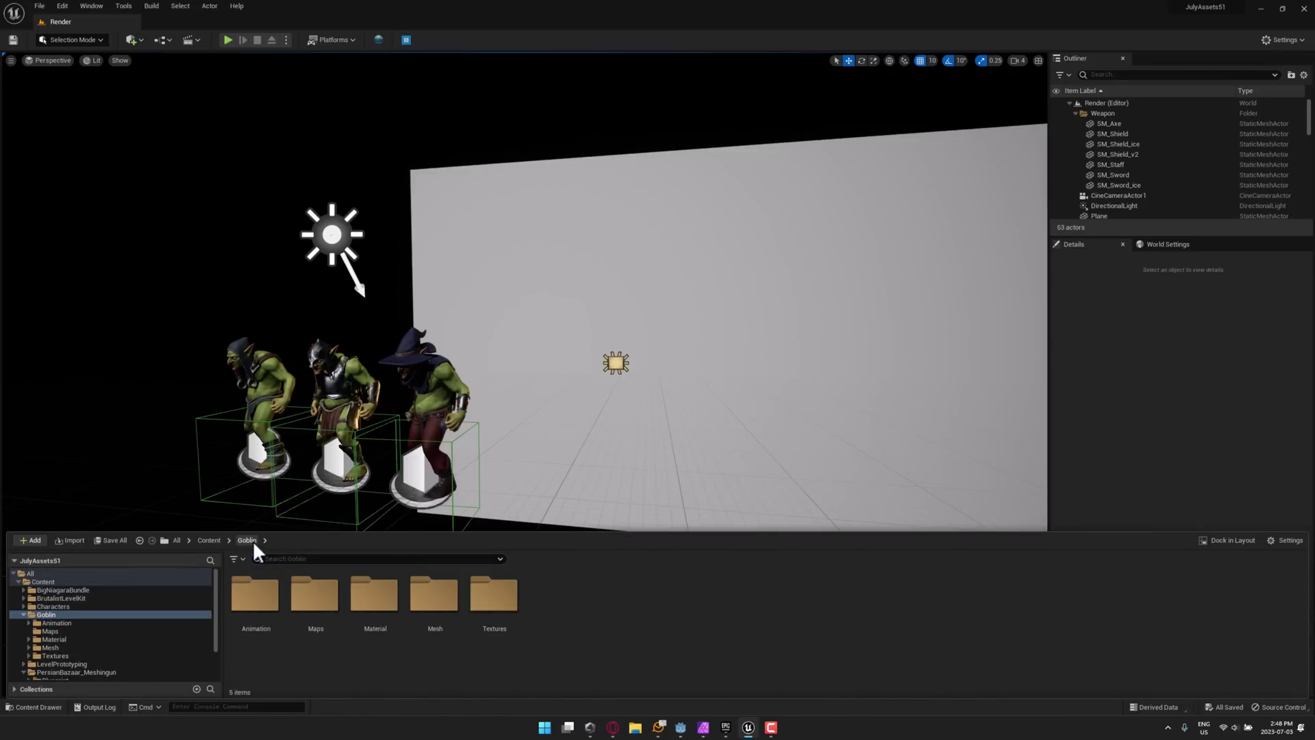
{"action": "double_click", "coordinate": [314, 593]}
{"action": "double_click", "coordinate": [254, 589]}
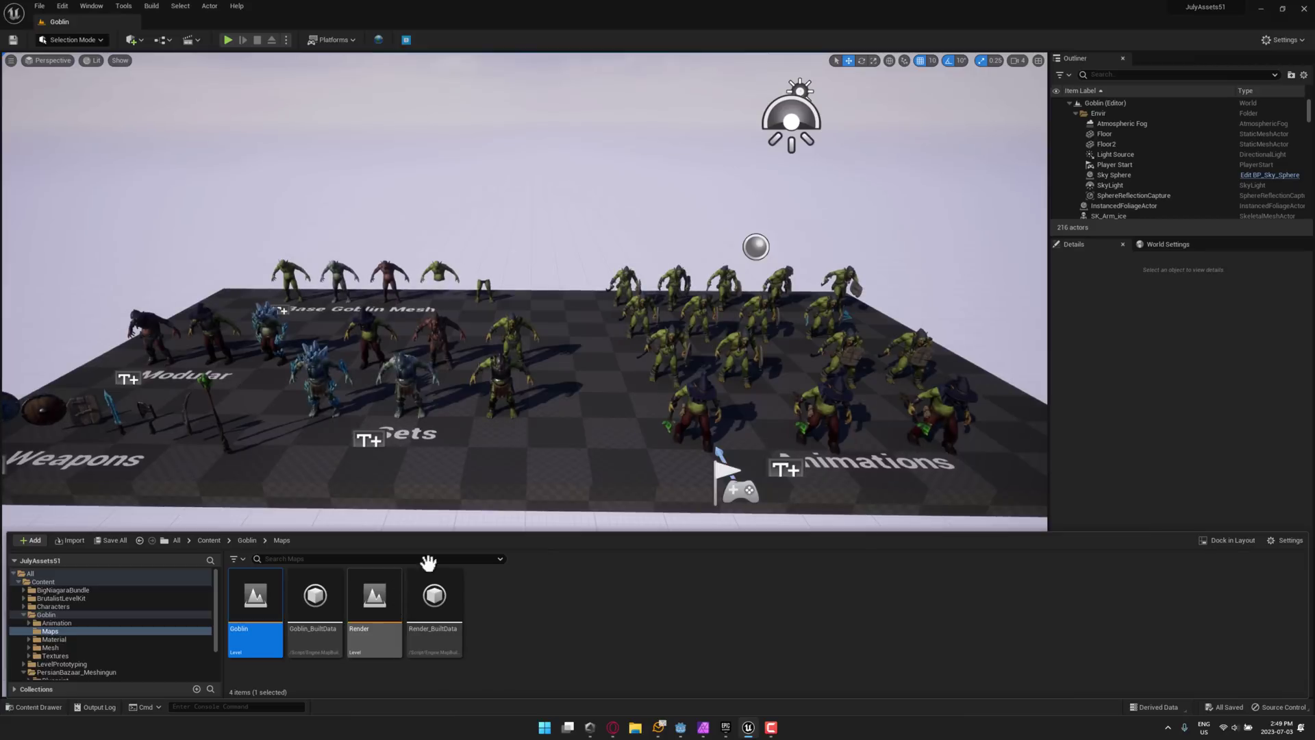
Examine the Animations display and the armored goblins in the Sets area of the Goblin level
{"action": "right_click_drag", "start_coordinate": [458, 472], "coordinate": [486, 432]}
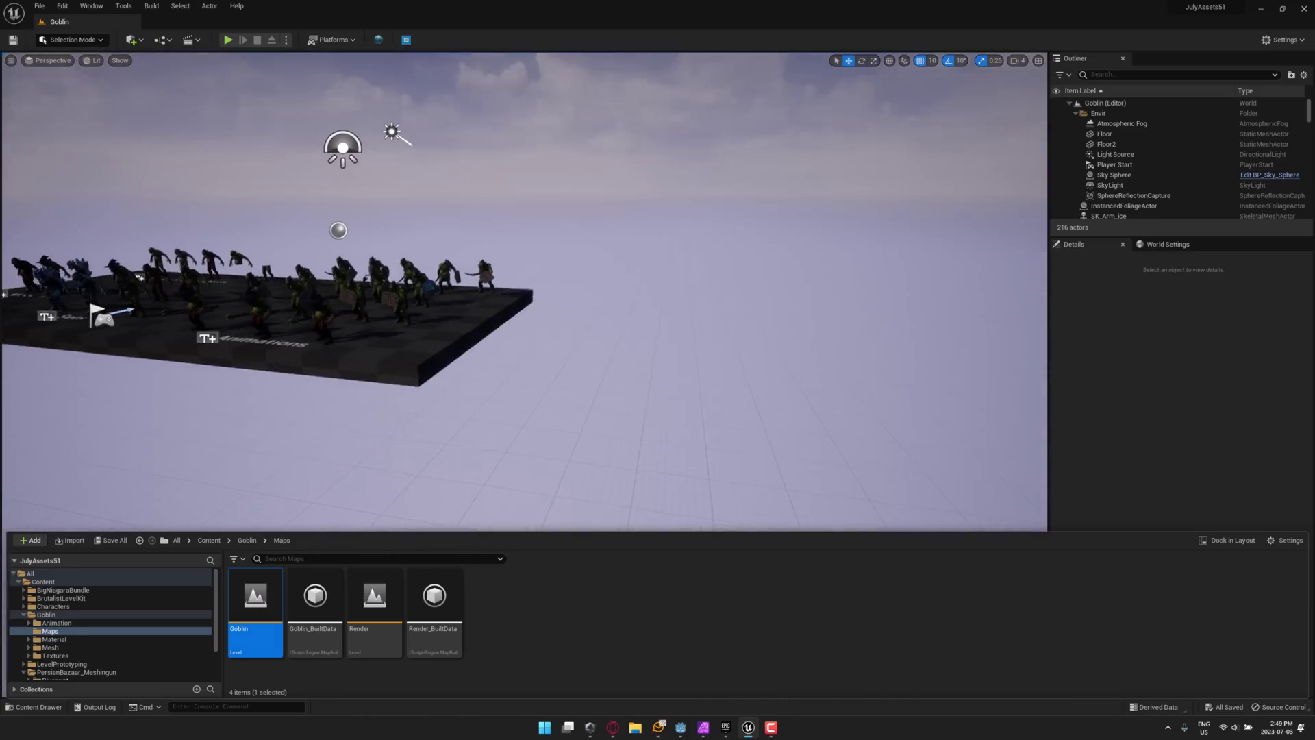
{"action": "key", "text": "w"}
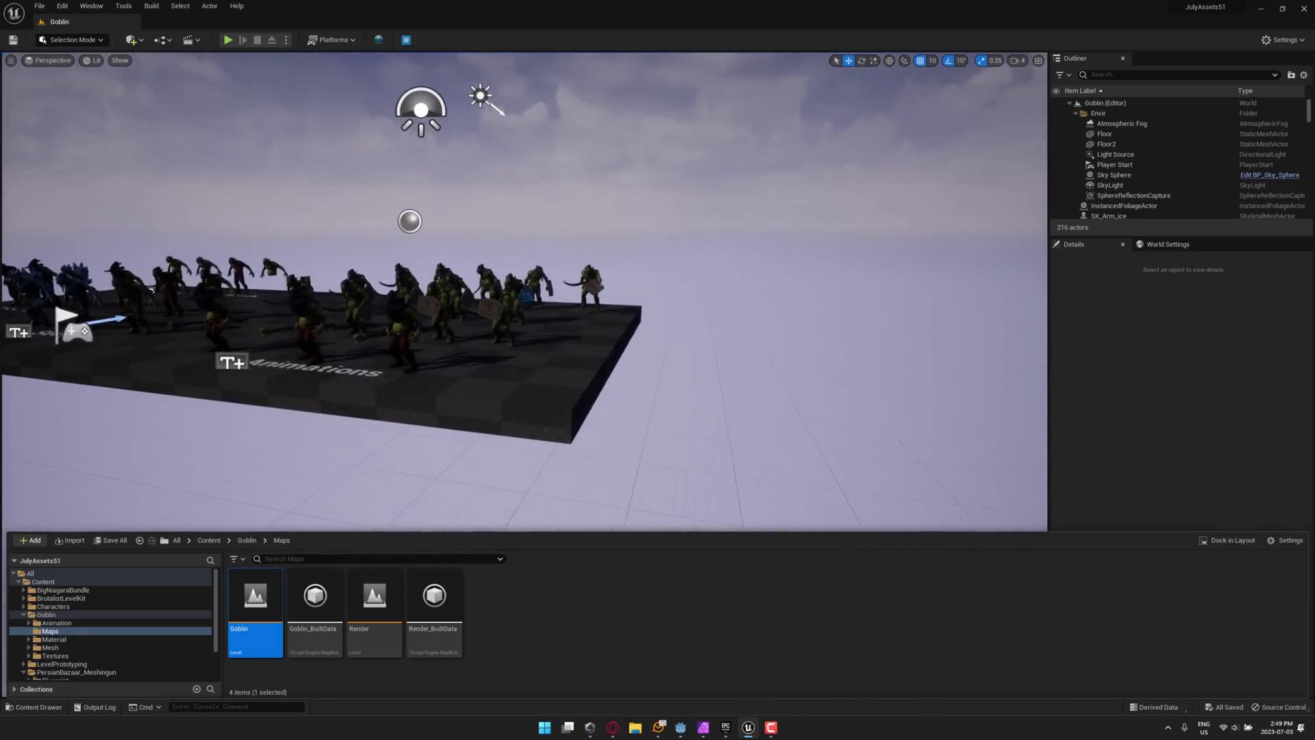
{"action": "key", "text": "a"}
{"action": "key", "text": "w"}
{"action": "key", "text": "e"}
{"action": "right_click_drag", "start_coordinate": [486, 431], "coordinate": [397, 467]}
{"action": "key", "text": "a"}
{"action": "key", "text": "w"}
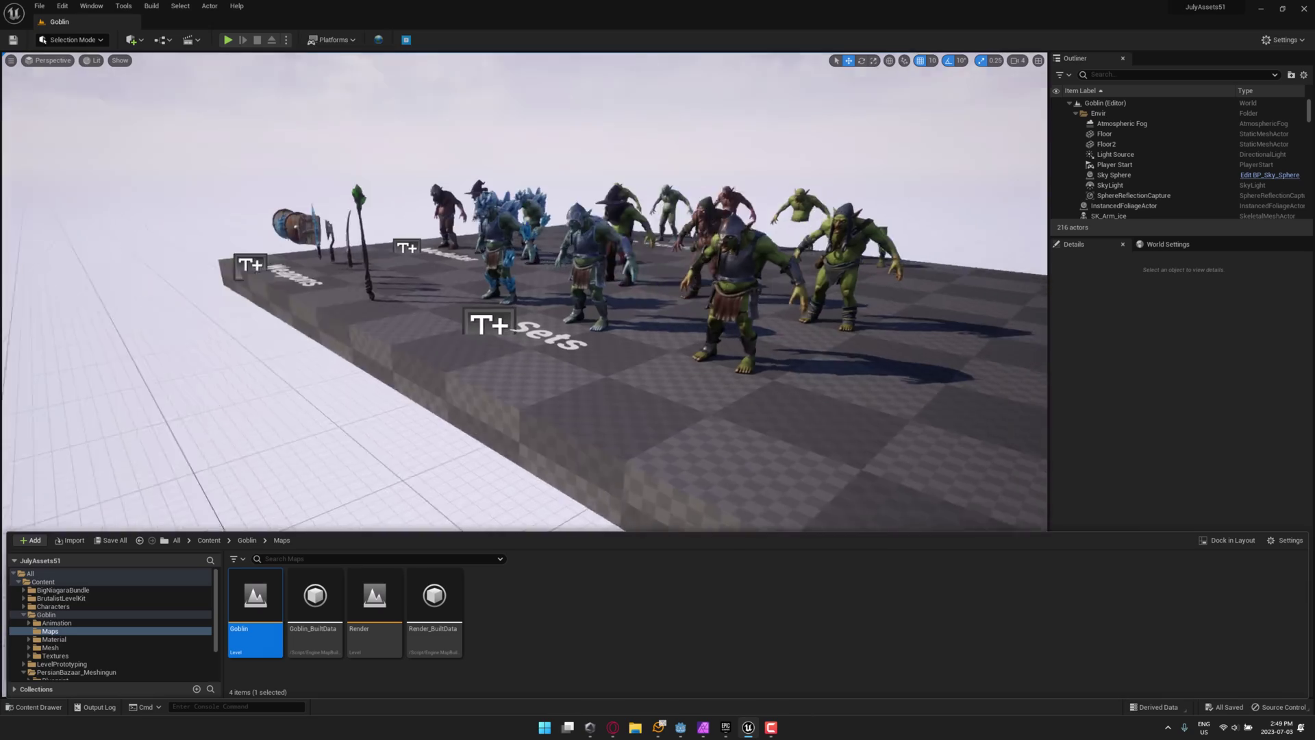
Examine the goblin armor sets, the Modular characters and the Weapons display up close
{"action": "key", "text": "w"}
{"action": "key", "text": "e"}
{"action": "right_click_drag", "start_coordinate": [524, 342], "coordinate": [484, 343]}
{"action": "key", "text": "a"}
{"action": "key", "text": "a"}
{"action": "key", "text": "w"}
{"action": "key", "text": "a"}
{"action": "key", "text": "w"}
{"action": "key", "text": "s"}
{"action": "key", "text": "s"}
{"action": "key", "text": "w"}
{"action": "key", "text": "a"}
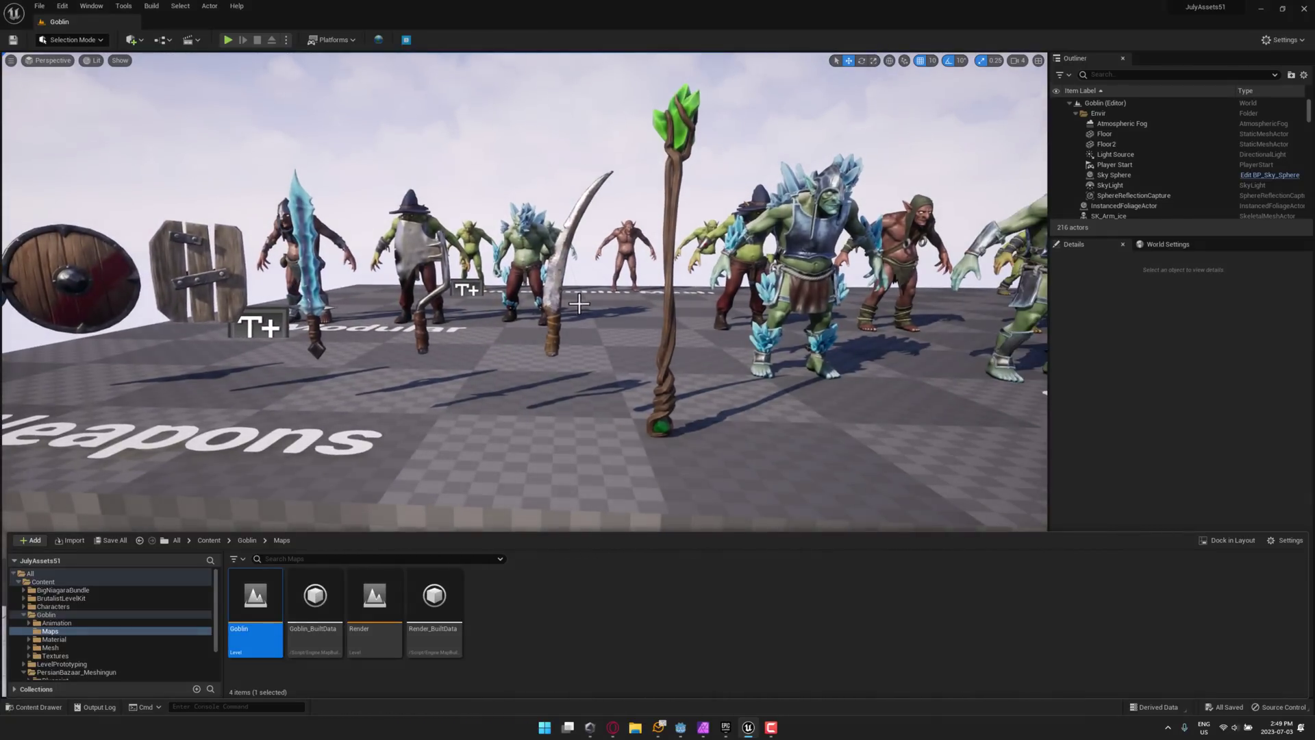
{"action": "key", "text": "a"}
{"action": "key", "text": "s"}
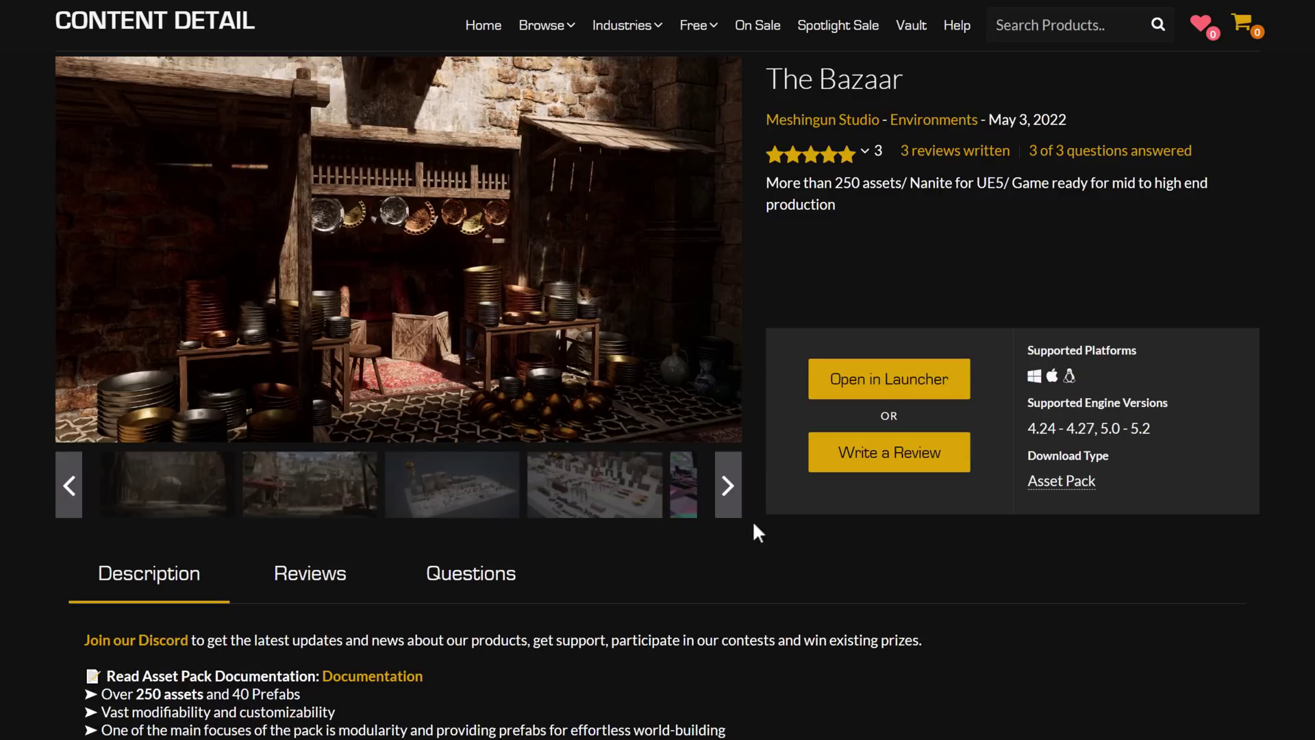
Switch to the Unreal Engine Marketplace and read the description of The Bazaar asset pack
{"action": "scroll", "coordinate": [772, 553], "scroll_direction": "down", "scroll_amount": 2}
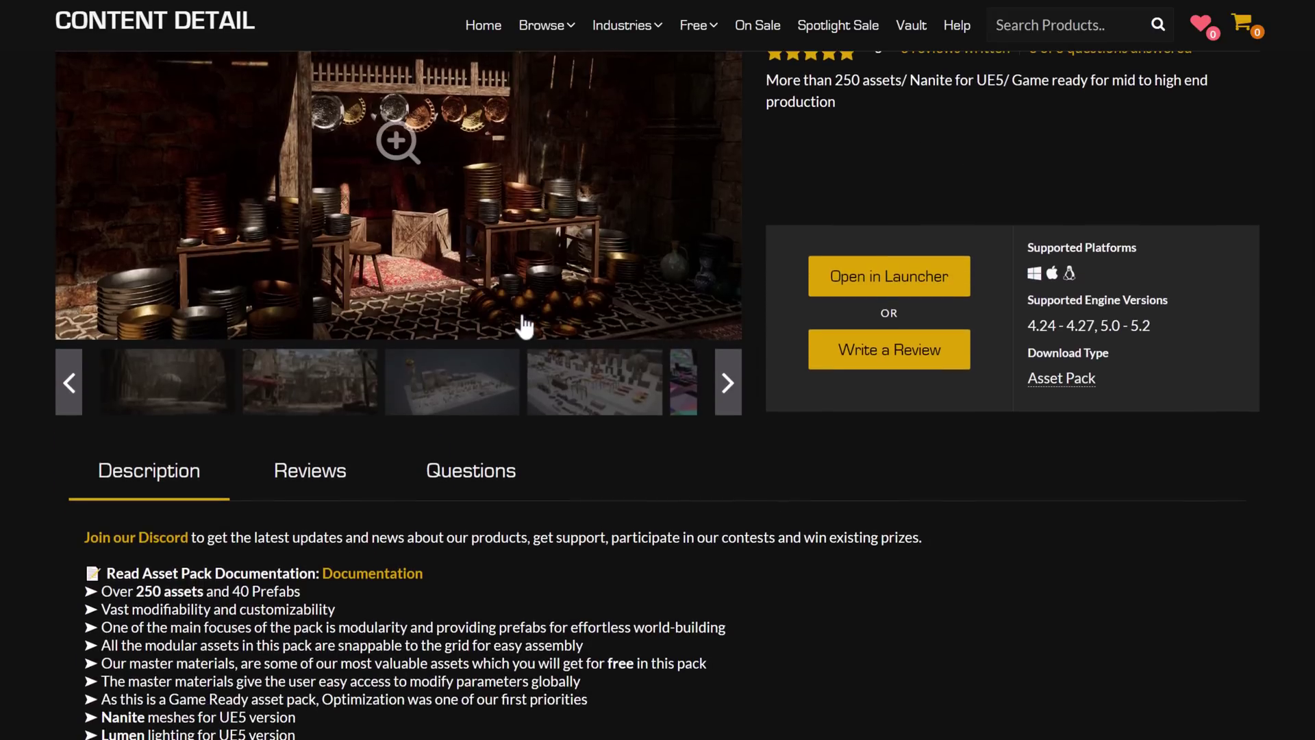
{"action": "scroll", "coordinate": [524, 327], "scroll_direction": "down", "scroll_amount": 4}
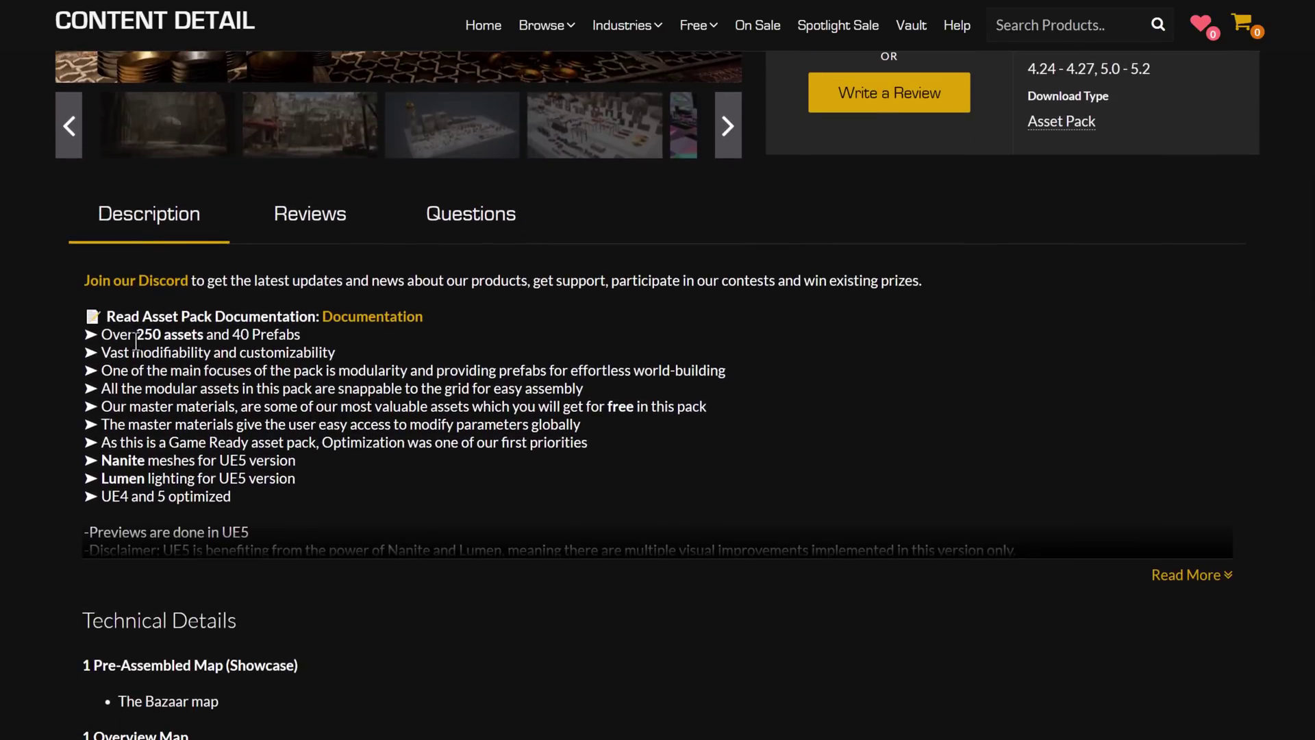
{"action": "scroll", "coordinate": [351, 364], "scroll_direction": "down", "scroll_amount": 1}
{"action": "scroll", "coordinate": [358, 362], "scroll_direction": "up", "scroll_amount": 1}
{"action": "scroll", "coordinate": [391, 428], "scroll_direction": "up", "scroll_amount": 5}
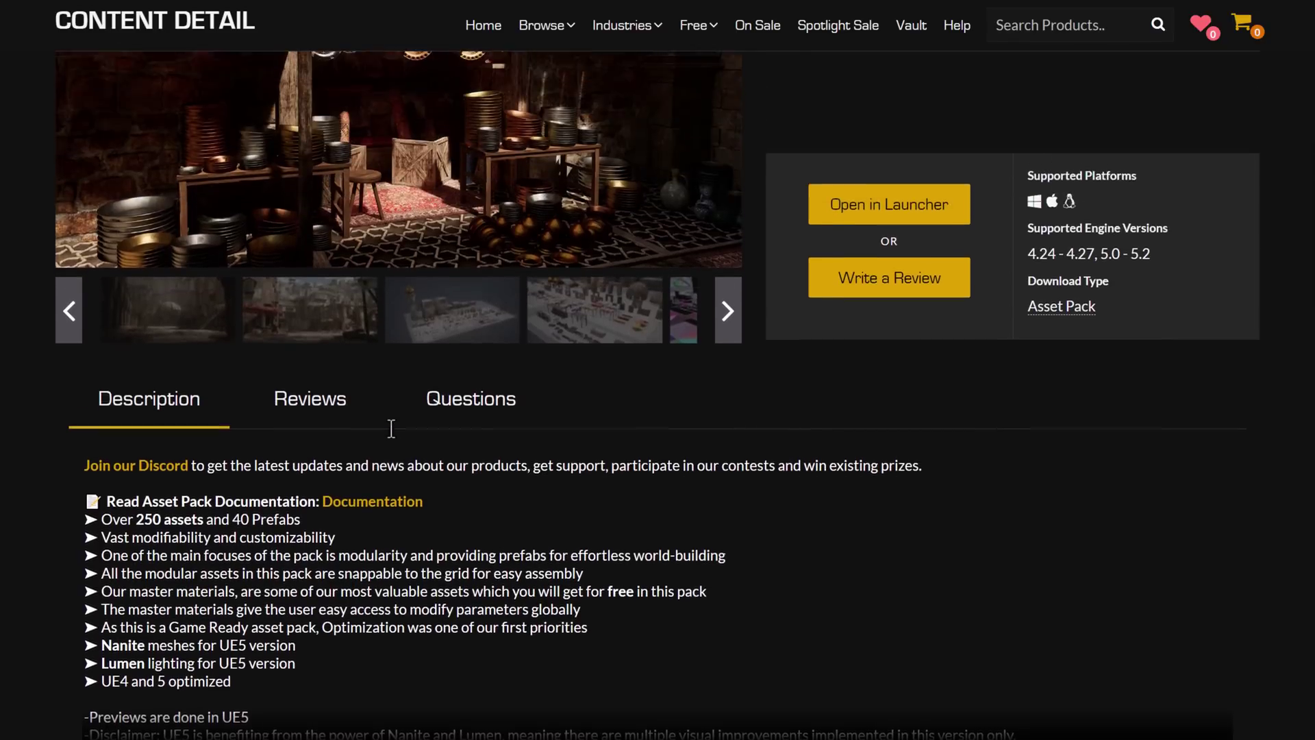
{"action": "scroll", "coordinate": [487, 415], "scroll_direction": "up", "scroll_amount": 2}
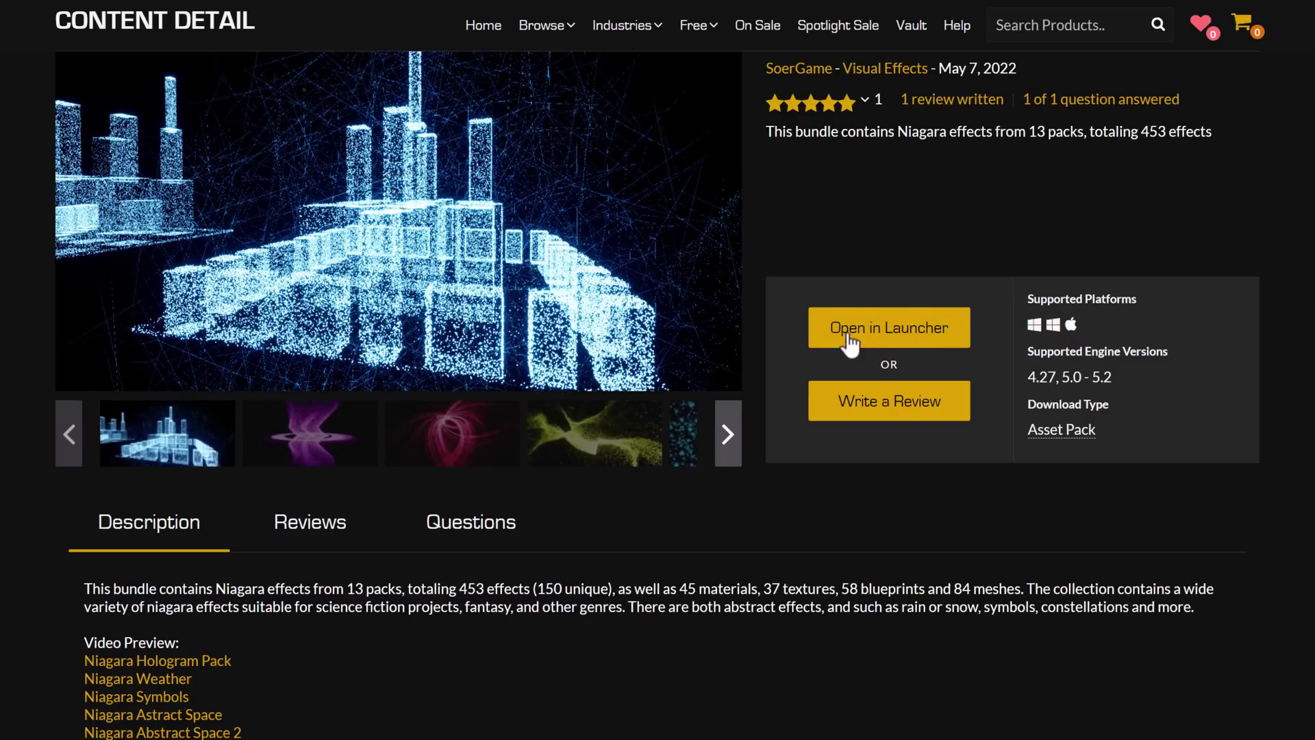
Browse the preview images in the Big Niagara Bundle product gallery, ending on the glowing orange symbol effects
{"action": "scroll", "coordinate": [849, 343], "scroll_direction": "up", "scroll_amount": 2}
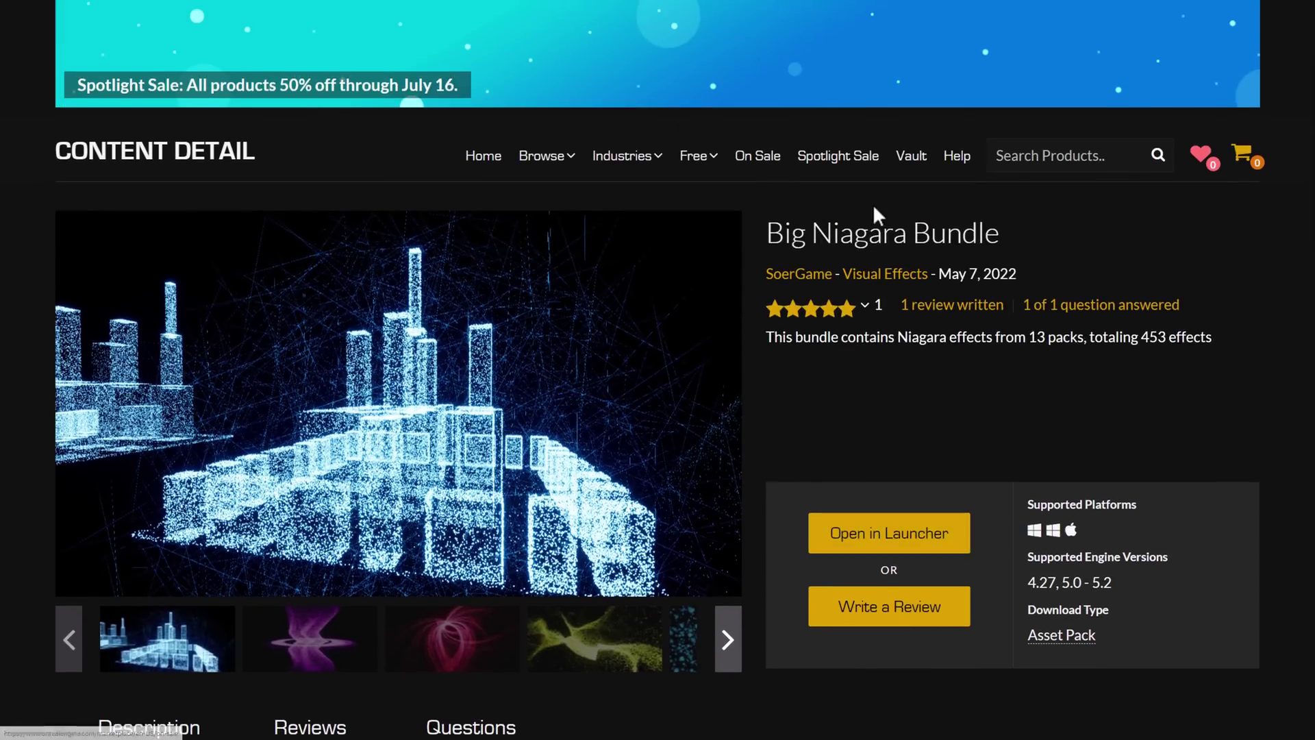
{"action": "scroll", "coordinate": [966, 397], "scroll_direction": "down", "scroll_amount": 3}
{"action": "left_click", "coordinate": [332, 499]}
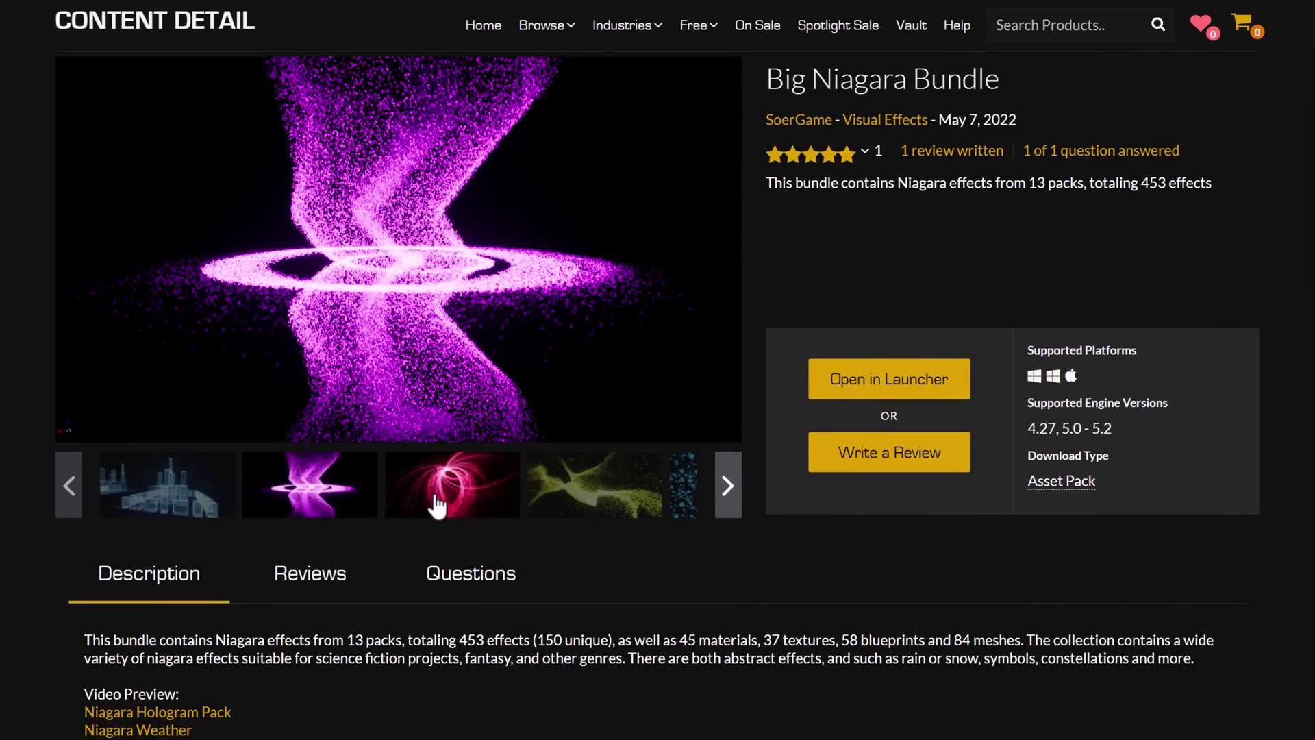
{"action": "left_click", "coordinate": [436, 507]}
{"action": "left_click", "coordinate": [582, 490]}
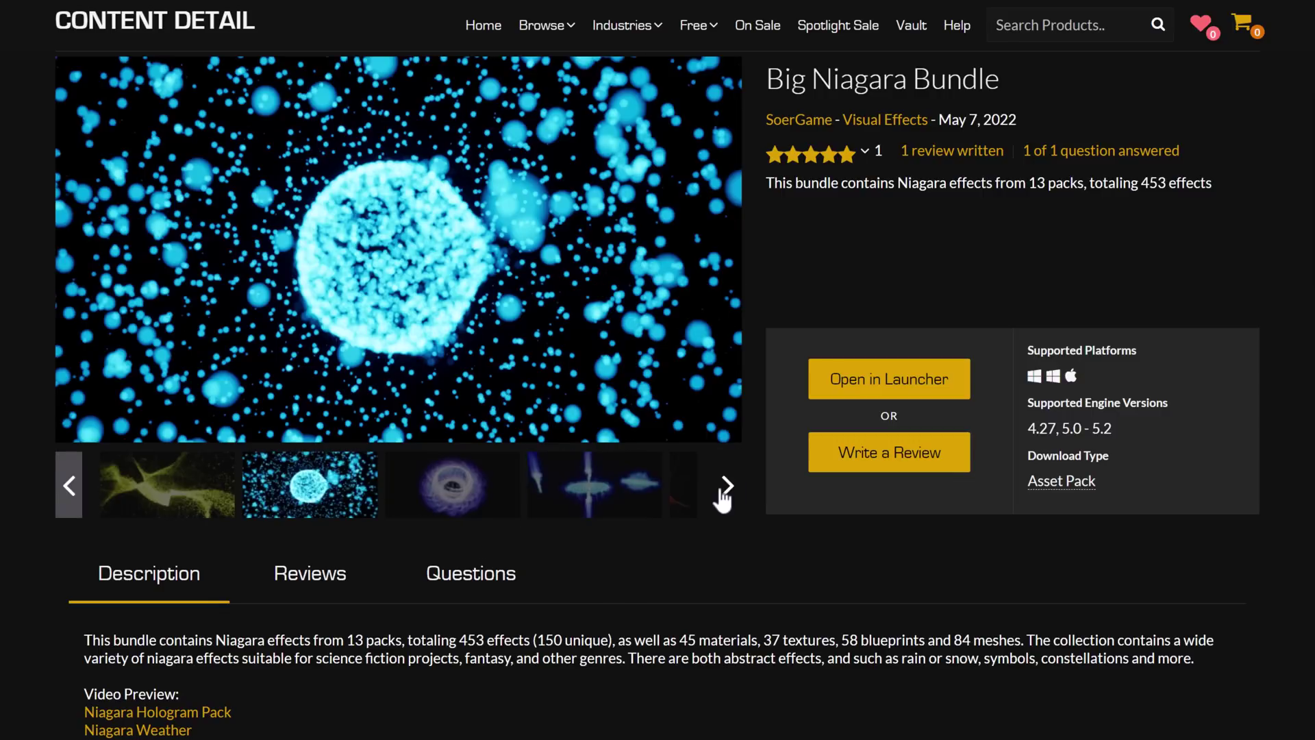
{"action": "left_click", "coordinate": [725, 490]}
{"action": "left_click", "coordinate": [594, 496]}
{"action": "left_click", "coordinate": [445, 487]}
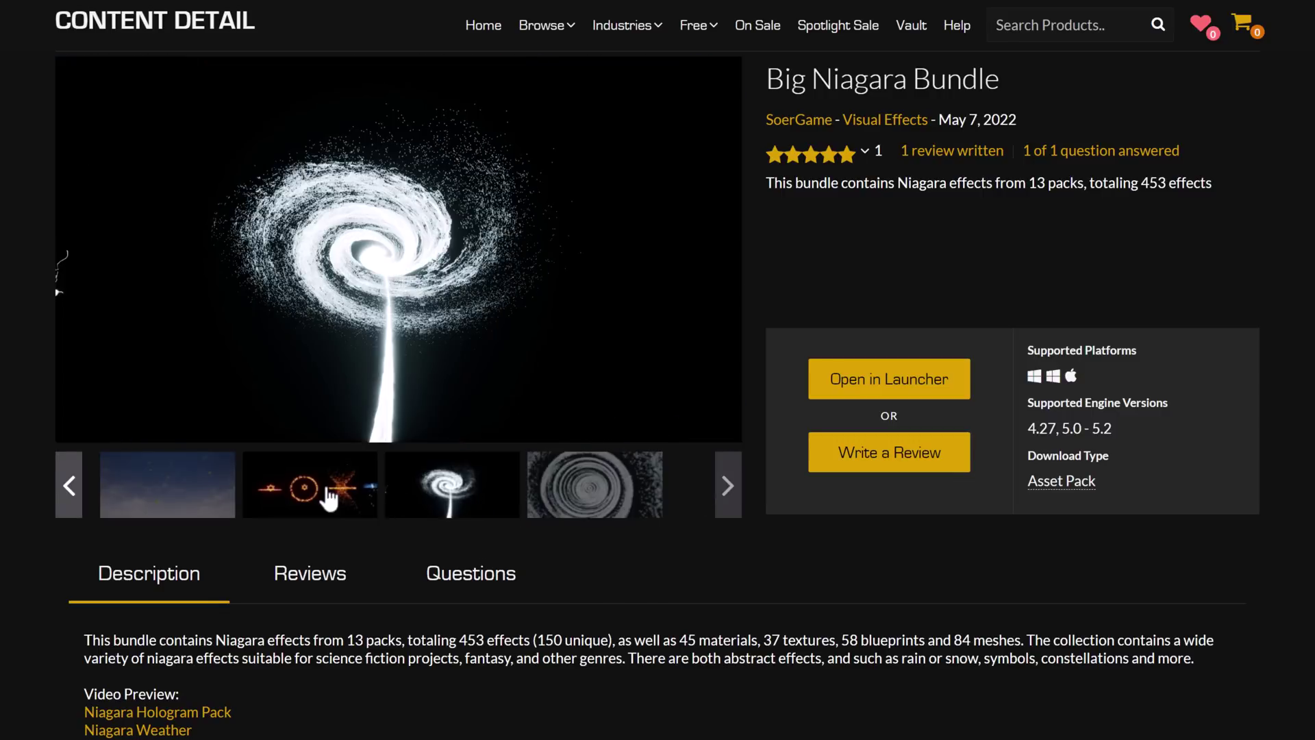
{"action": "left_click", "coordinate": [330, 499]}
Read the Big Niagara Bundle's description of its included effects and its Video Preview list
{"action": "left_click_drag", "start_coordinate": [446, 640], "coordinate": [583, 639]}
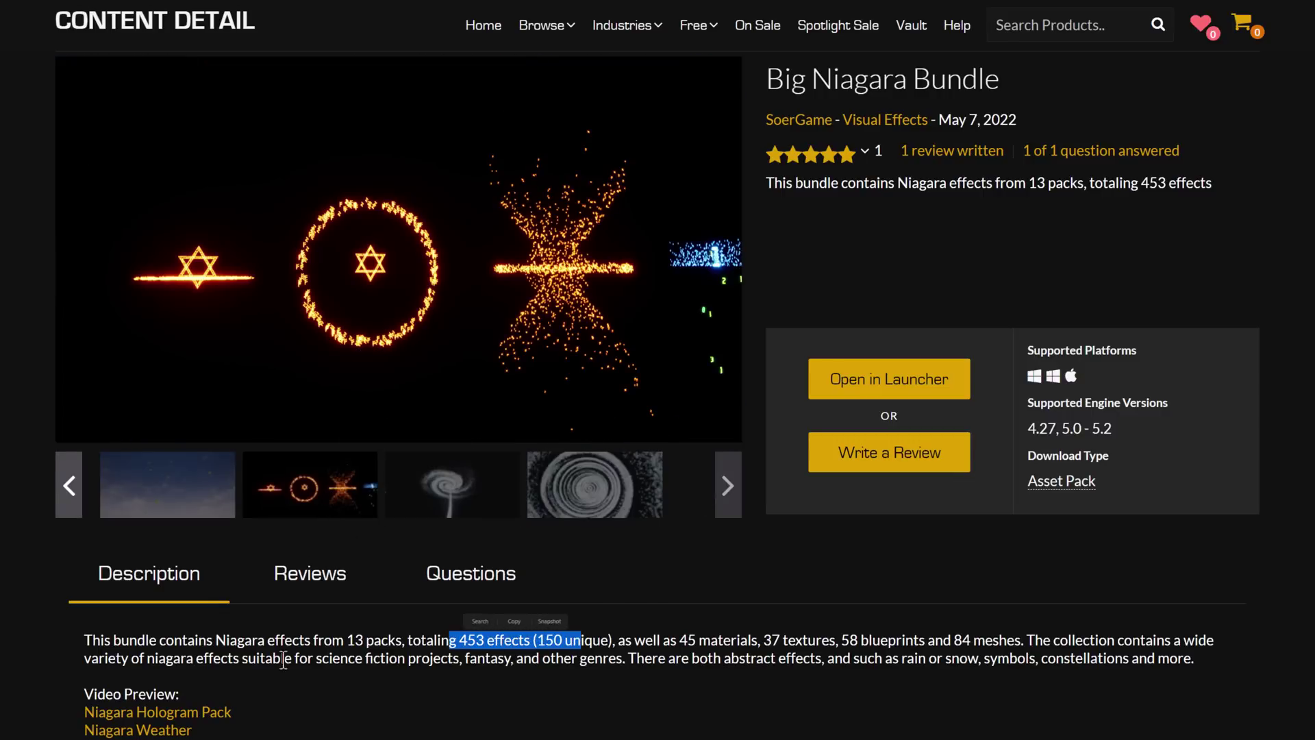
{"action": "left_click", "coordinate": [646, 633]}
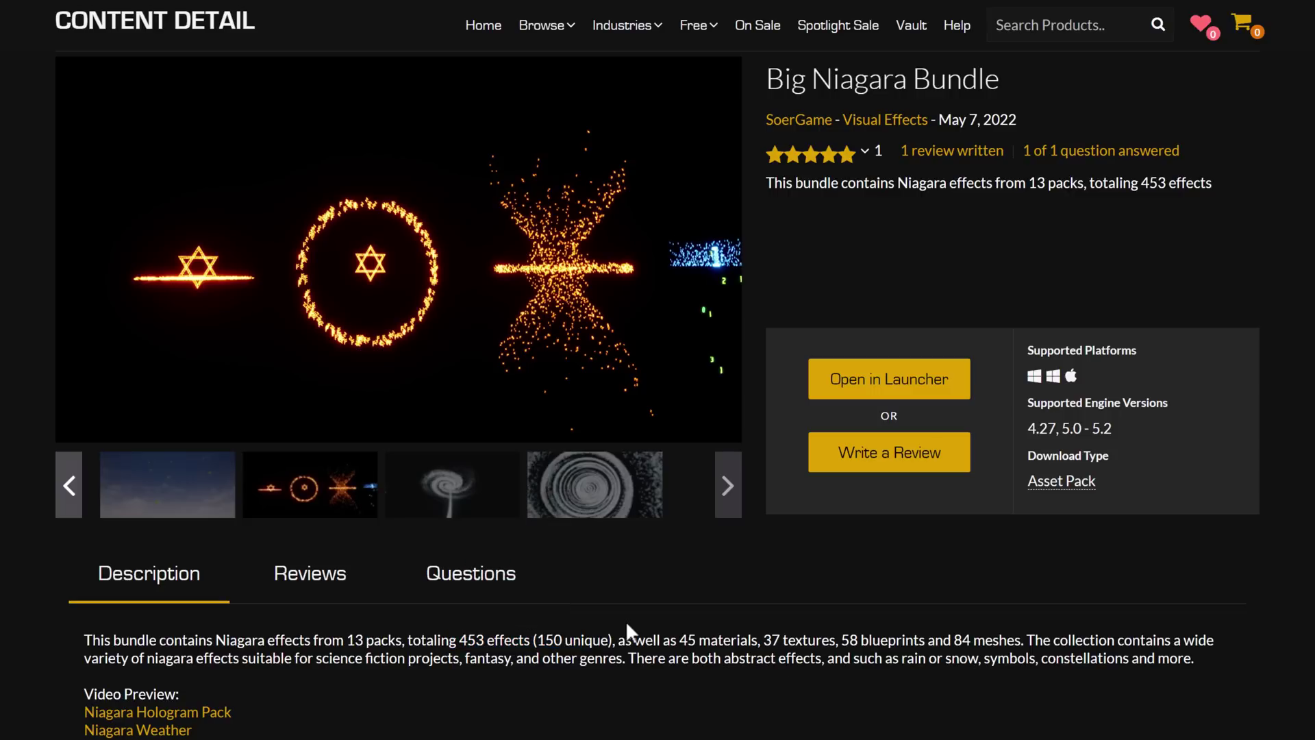
{"action": "scroll", "coordinate": [626, 619], "scroll_direction": "down", "scroll_amount": 4}
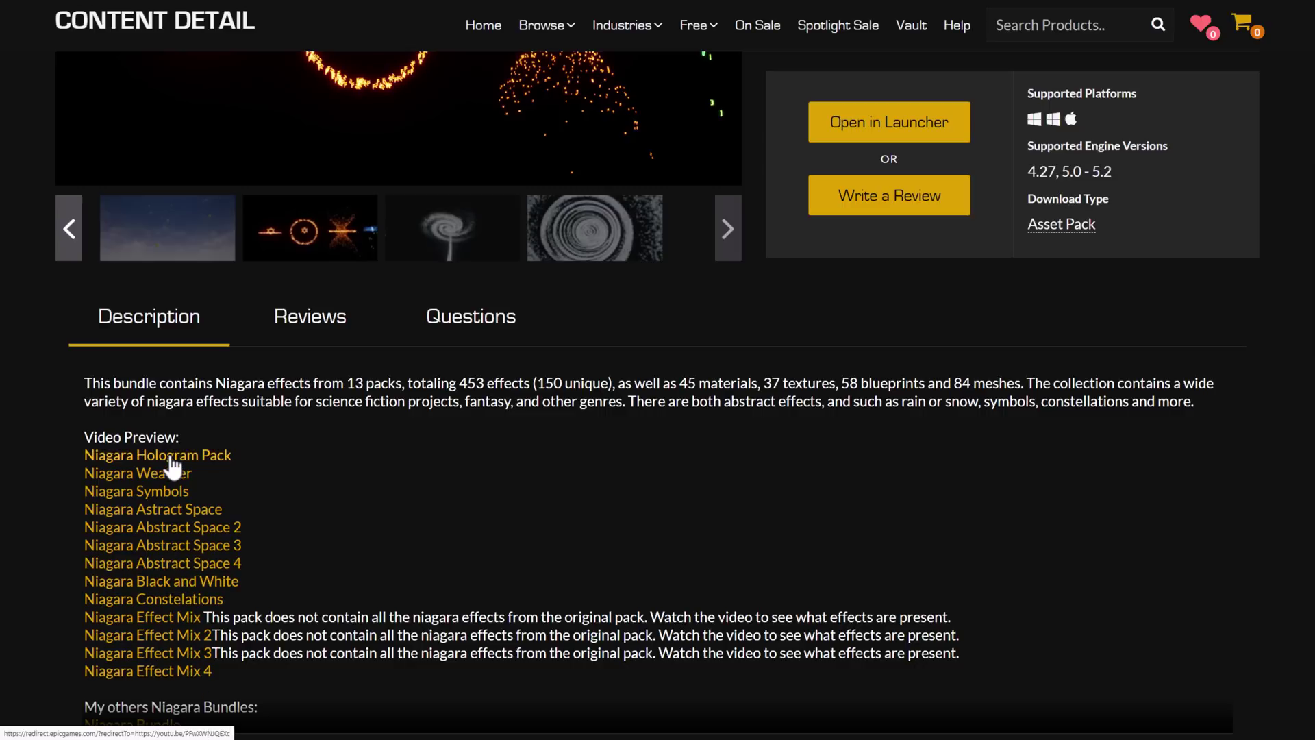
{"action": "scroll", "coordinate": [681, 525], "scroll_direction": "up", "scroll_amount": 5}
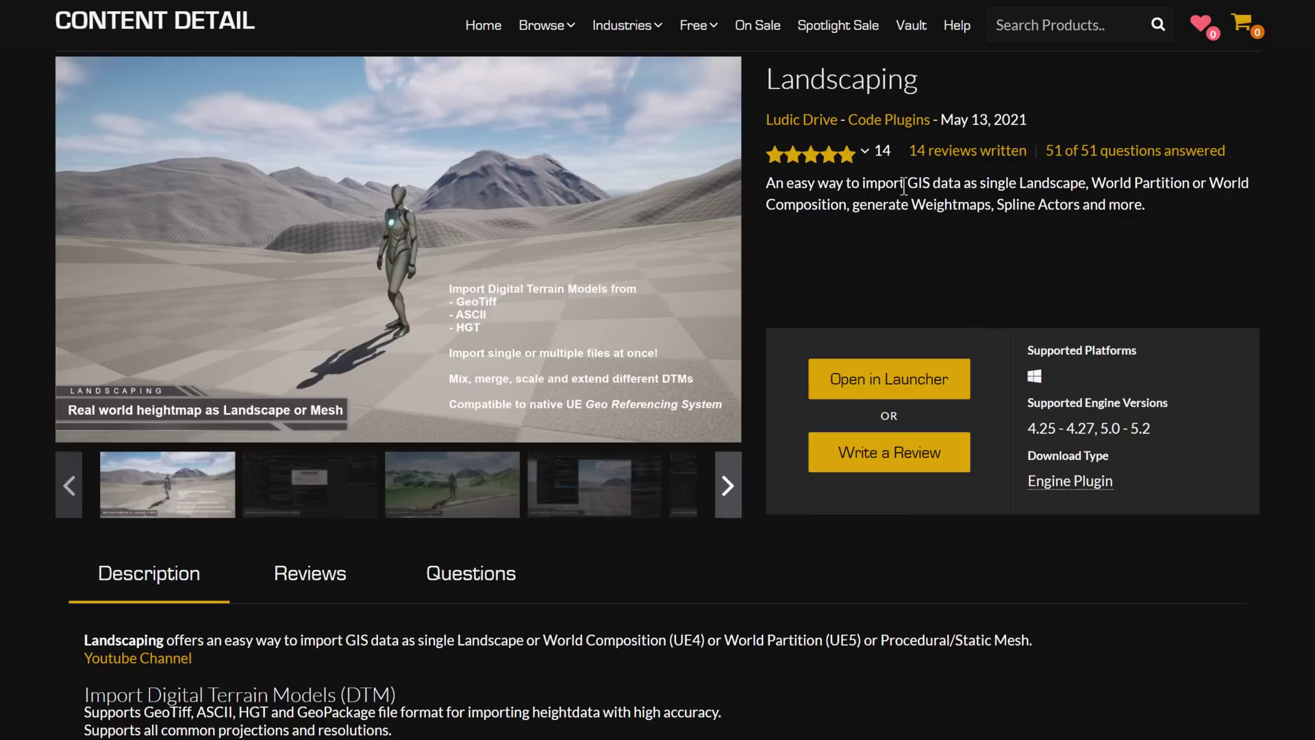
Read the Landscaping plugin's description, including satellite imagery and vector data import, and its Technical Details
{"action": "left_click", "coordinate": [942, 175]}
{"action": "scroll", "coordinate": [766, 370], "scroll_direction": "down", "scroll_amount": 7}
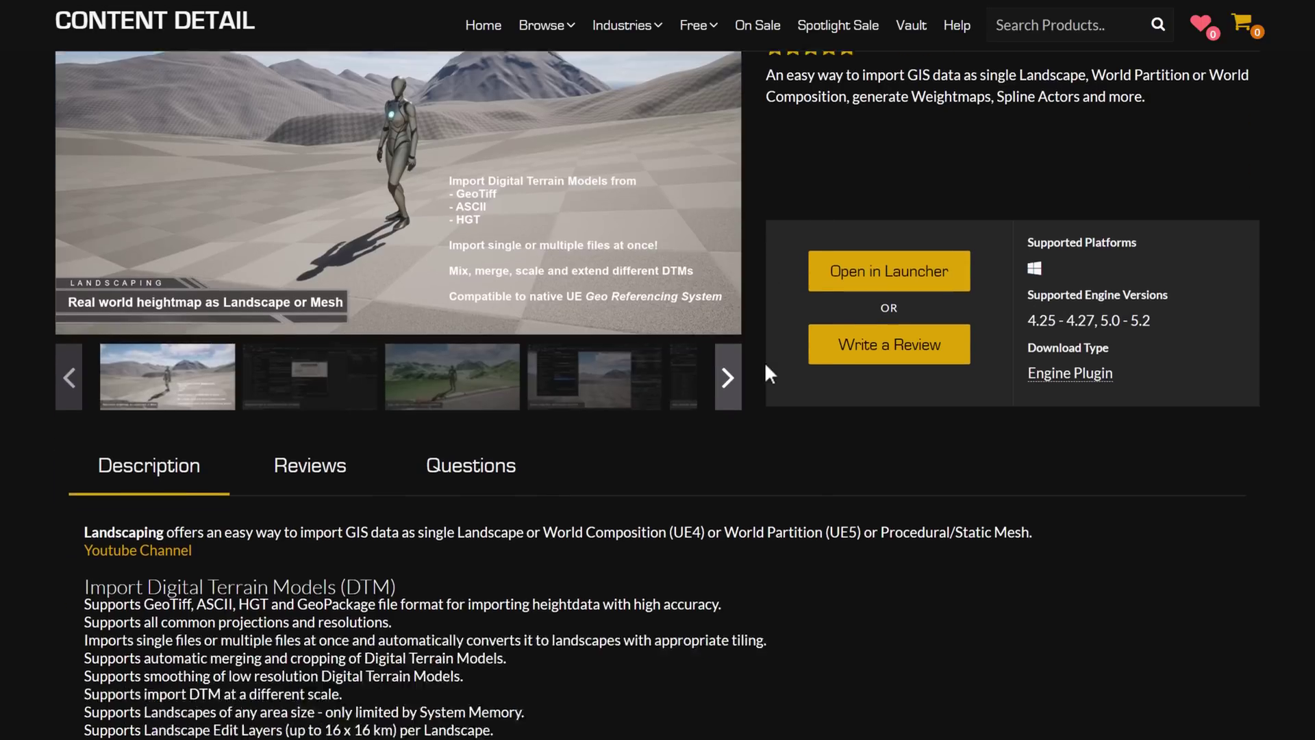
{"action": "scroll", "coordinate": [442, 199], "scroll_direction": "down", "scroll_amount": 4}
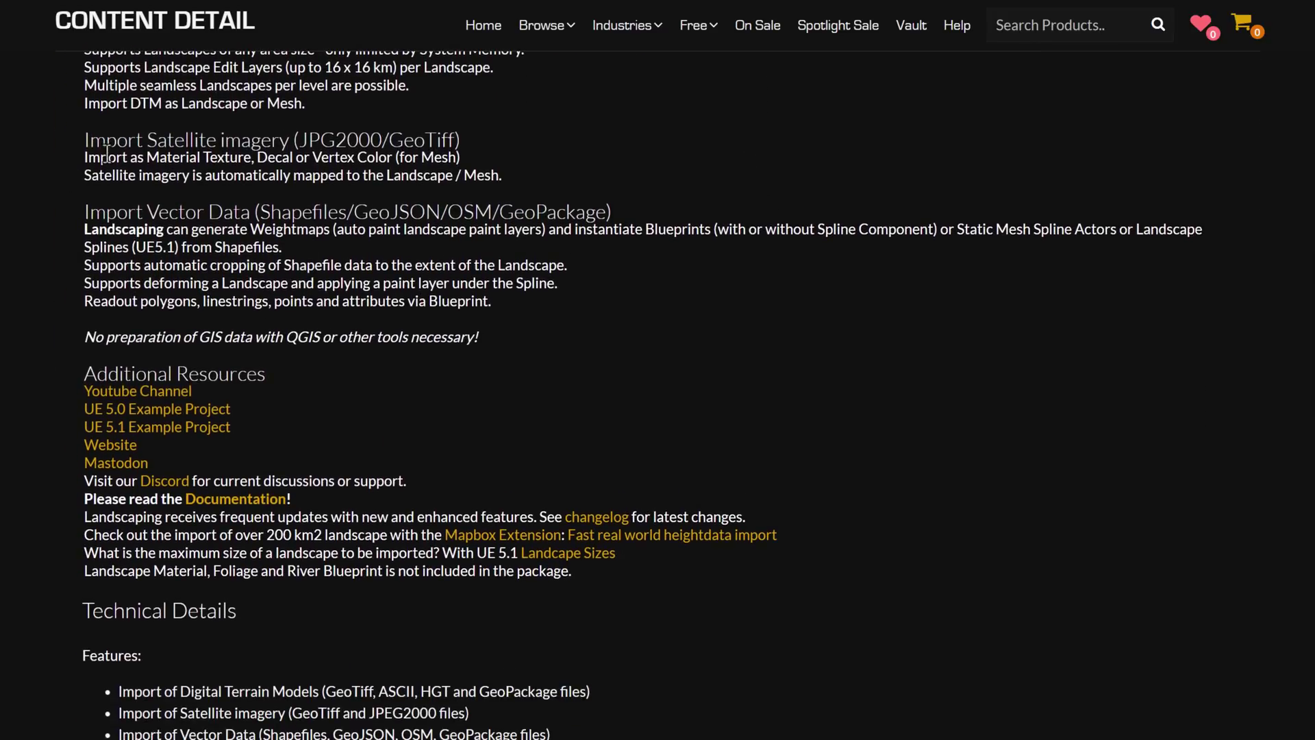
{"action": "left_click_drag", "start_coordinate": [106, 152], "coordinate": [672, 200]}
{"action": "left_click", "coordinate": [673, 205]}
{"action": "scroll", "coordinate": [674, 215], "scroll_direction": "down", "scroll_amount": 6}
{"action": "scroll", "coordinate": [674, 215], "scroll_direction": "up", "scroll_amount": 3}
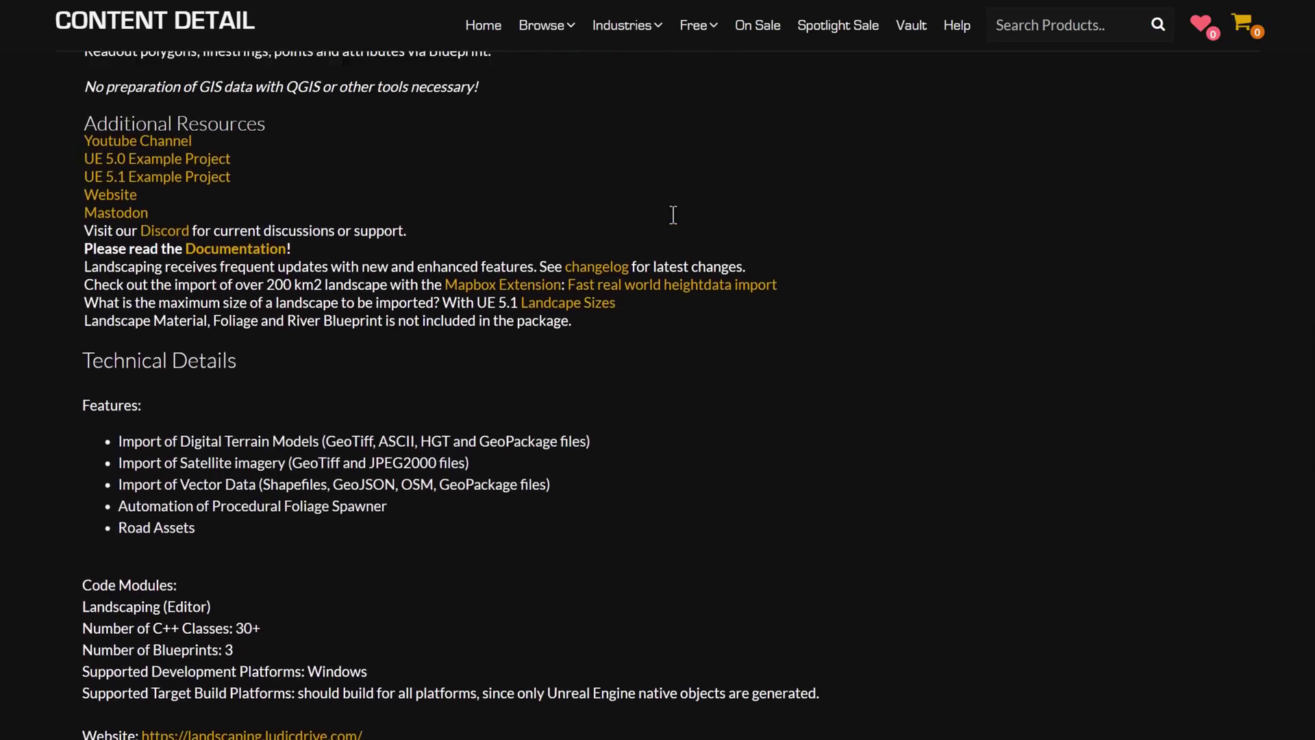
{"action": "scroll", "coordinate": [673, 215], "scroll_direction": "up", "scroll_amount": 13}
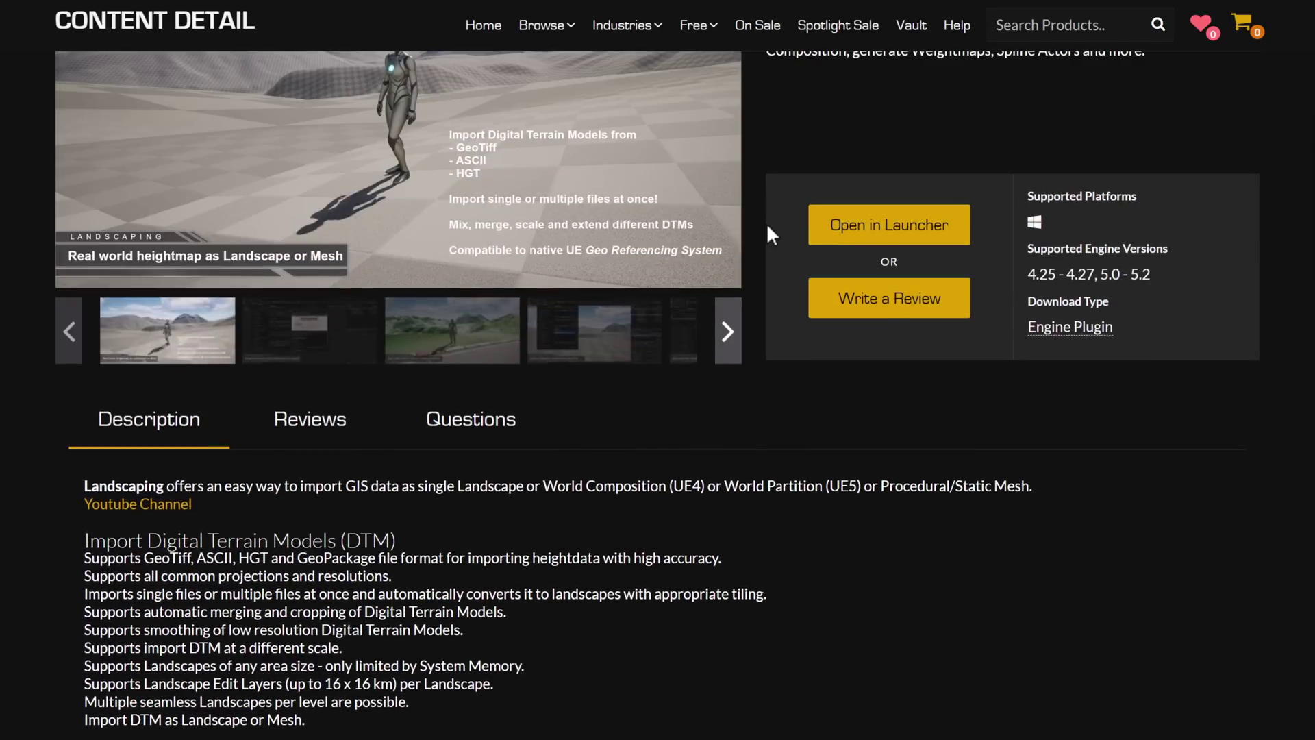
{"action": "scroll", "coordinate": [766, 224], "scroll_direction": "up", "scroll_amount": 5}
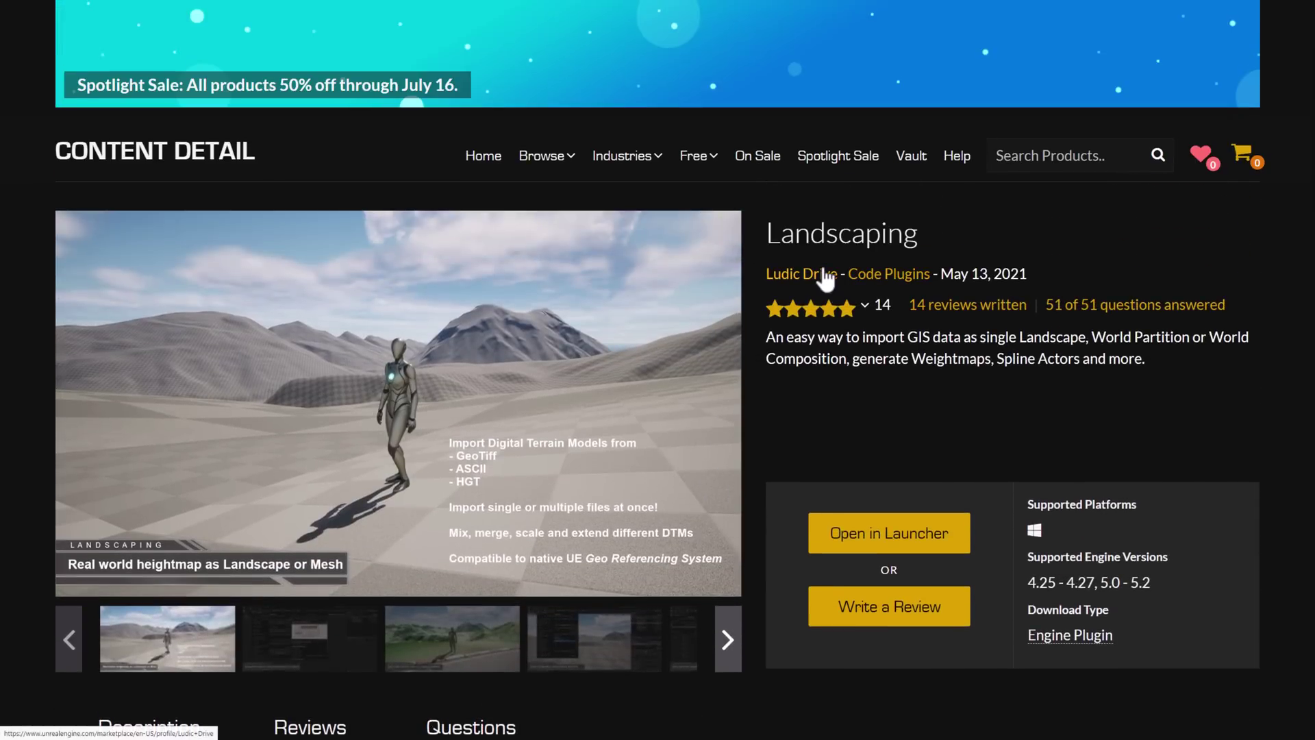
Review the Goblin warrior. Modular product page, including its supported engine versions and the start of its description
{"action": "scroll", "coordinate": [824, 274], "scroll_direction": "down", "scroll_amount": 2}
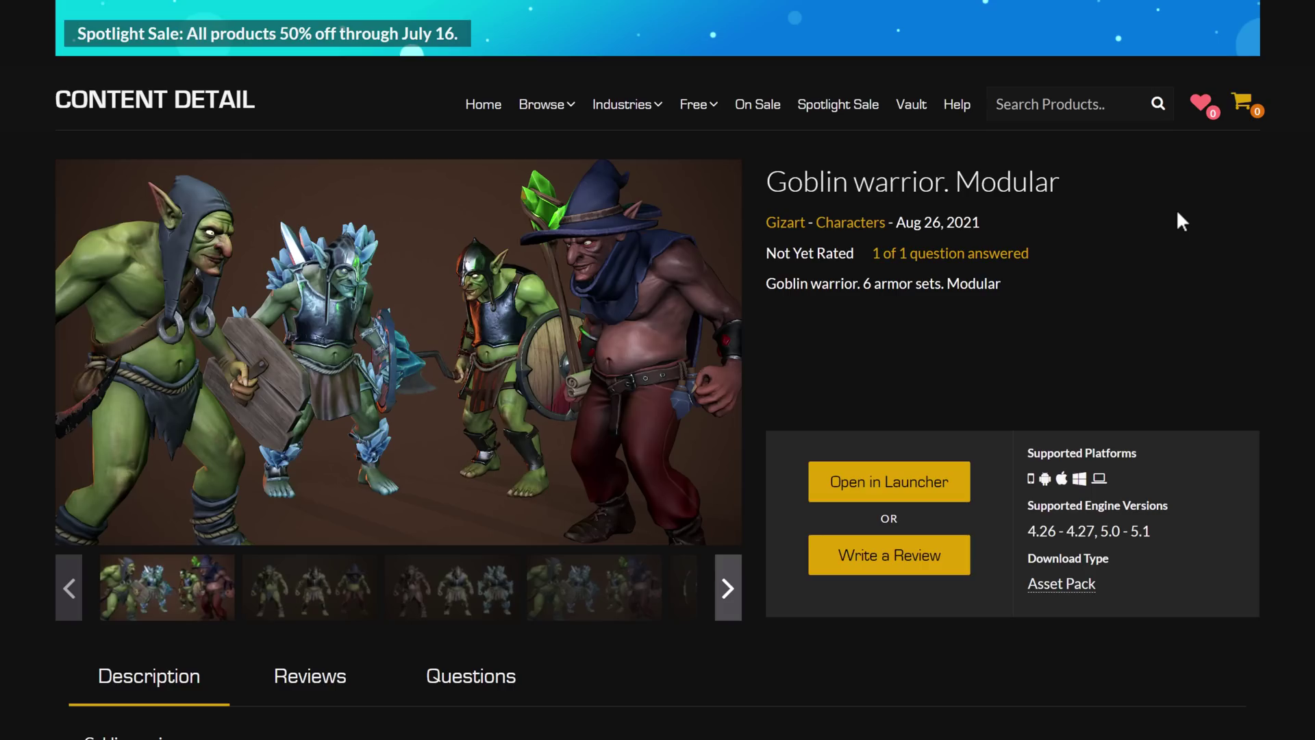
{"action": "scroll", "coordinate": [1177, 213], "scroll_direction": "down", "scroll_amount": 1}
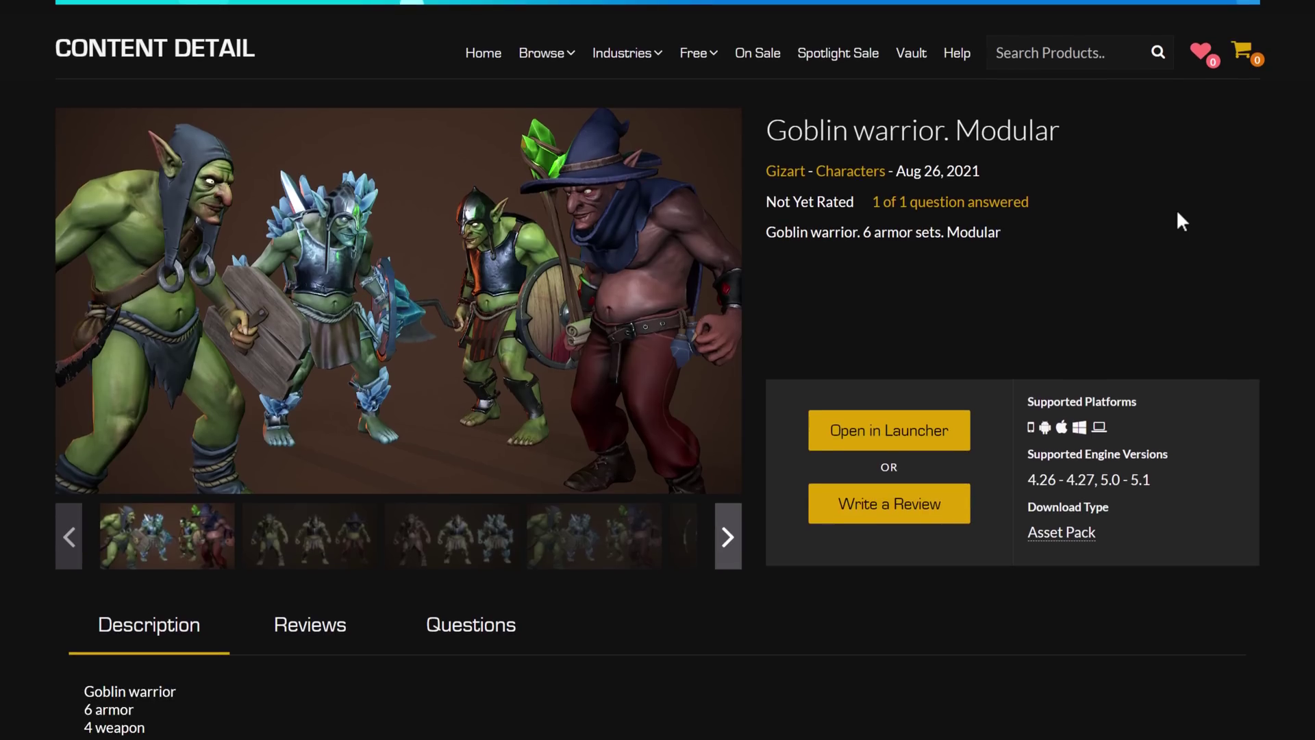
{"action": "scroll", "coordinate": [1158, 213], "scroll_direction": "down", "scroll_amount": 1}
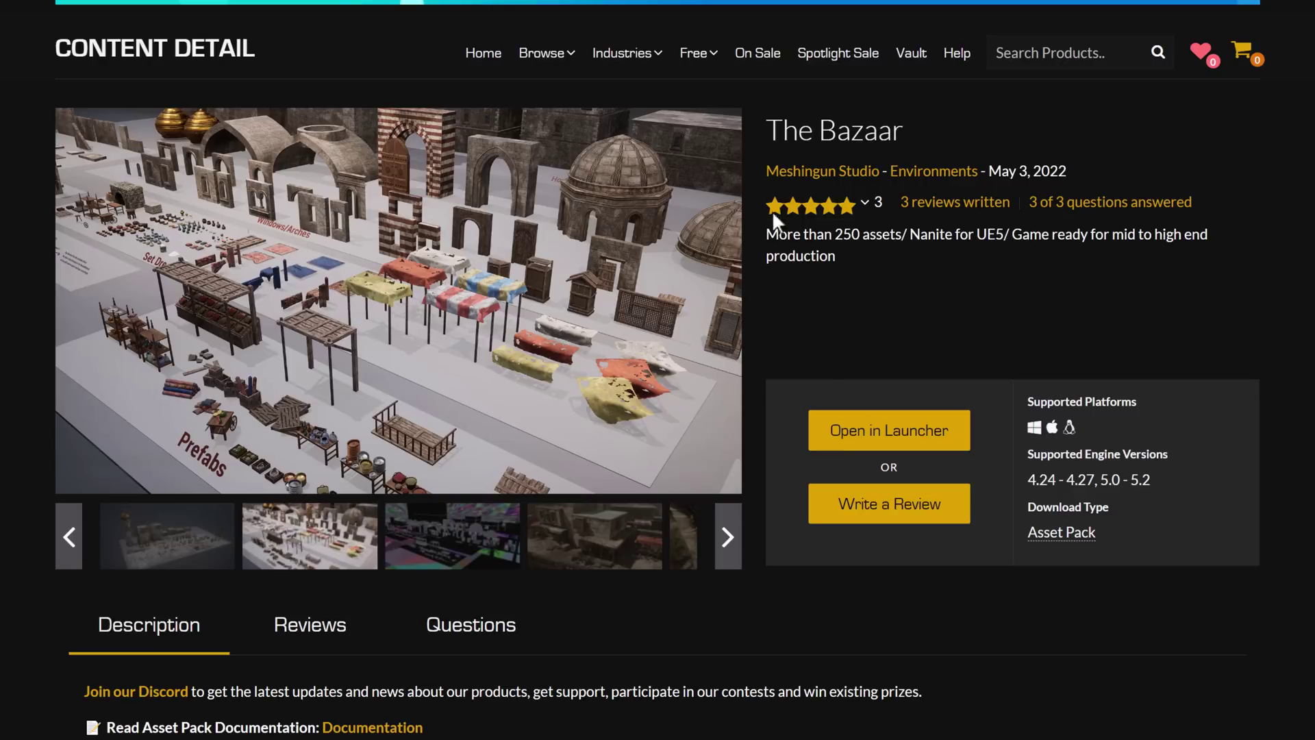
{"action": "mouse_move", "coordinate": [699, 55]}
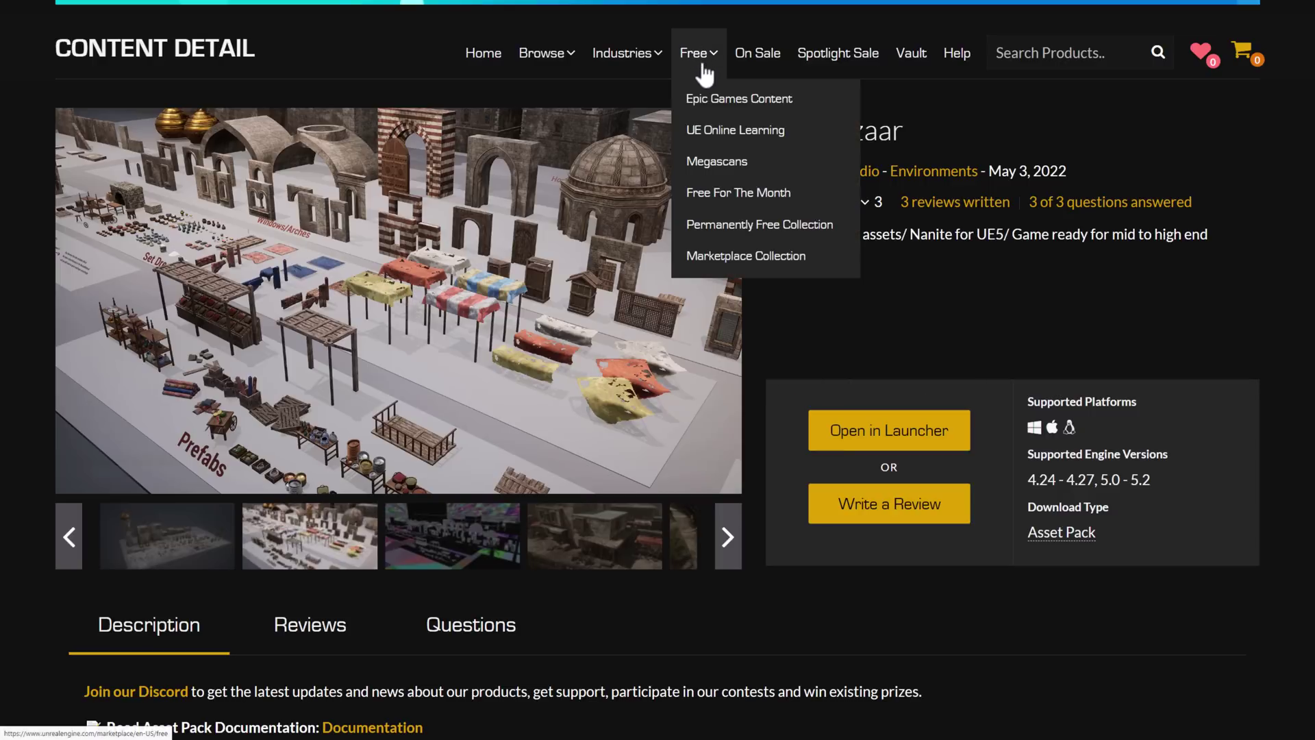
{"action": "left_click", "coordinate": [759, 202]}
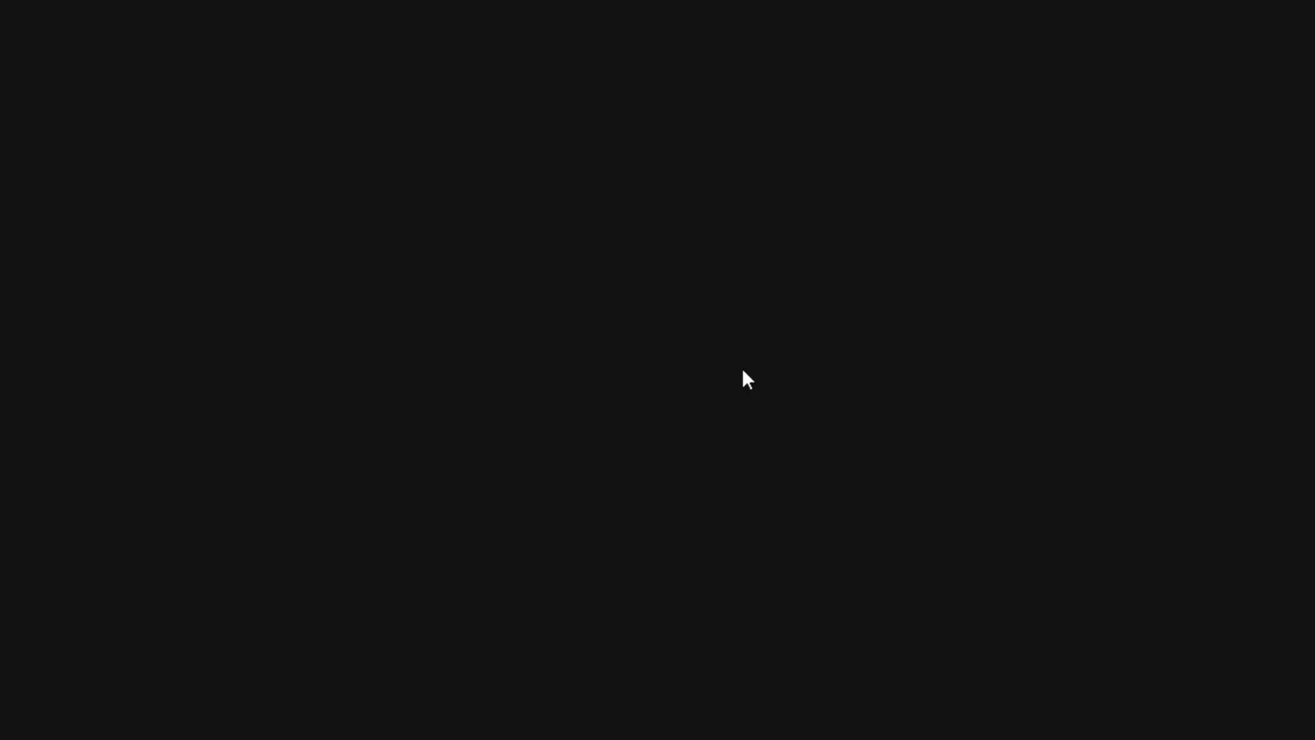
{"action": "scroll", "coordinate": [740, 373], "scroll_direction": "down", "scroll_amount": 5}
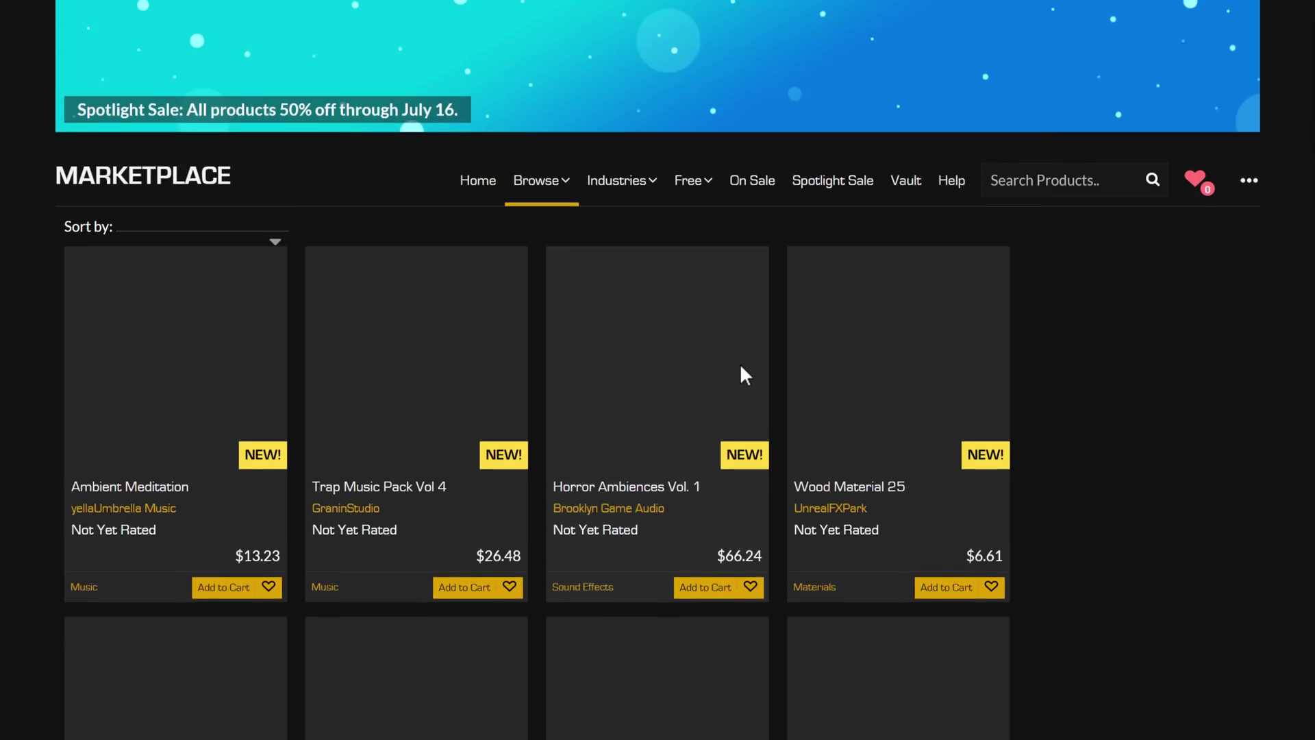
{"action": "scroll", "coordinate": [528, 308], "scroll_direction": "up", "scroll_amount": 5}
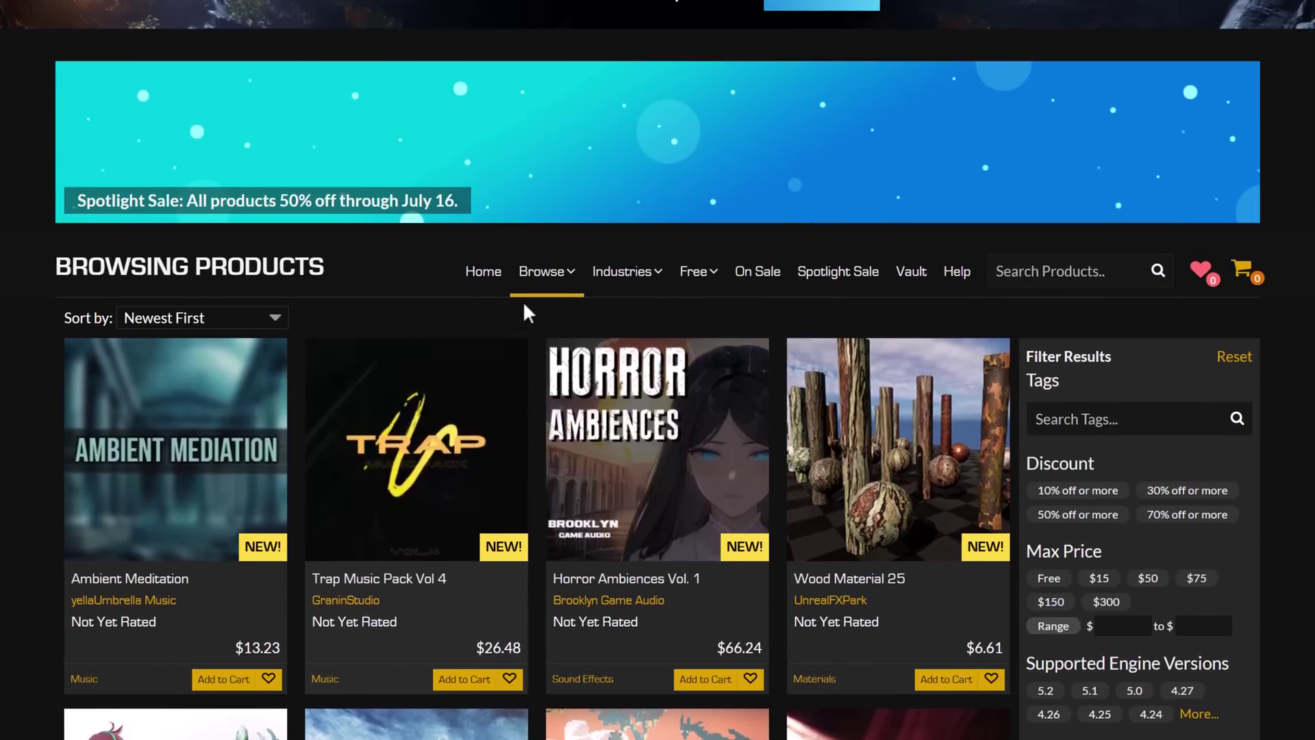
Open the Marketplace's Free For The Month collection and look through the listed assets
{"action": "mouse_move", "coordinate": [699, 273]}
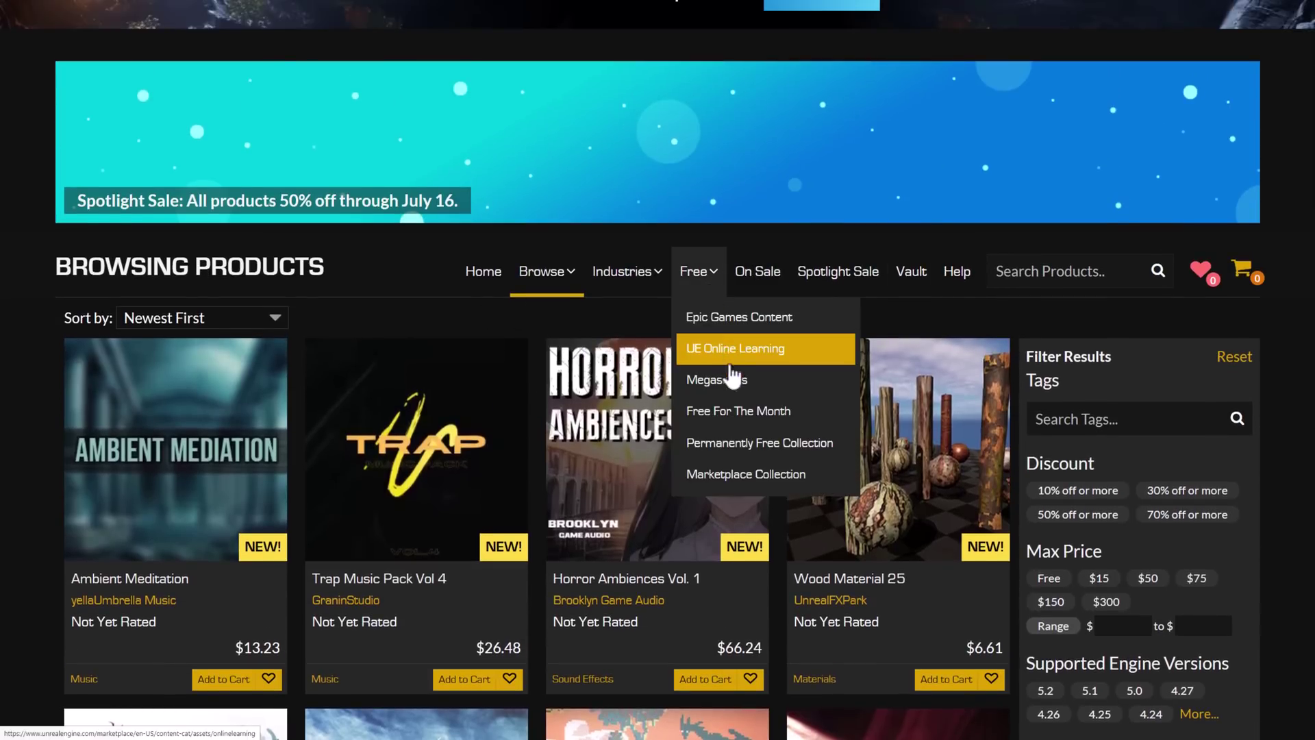
{"action": "left_click", "coordinate": [737, 411]}
{"action": "scroll", "coordinate": [733, 411], "scroll_direction": "down", "scroll_amount": 2}
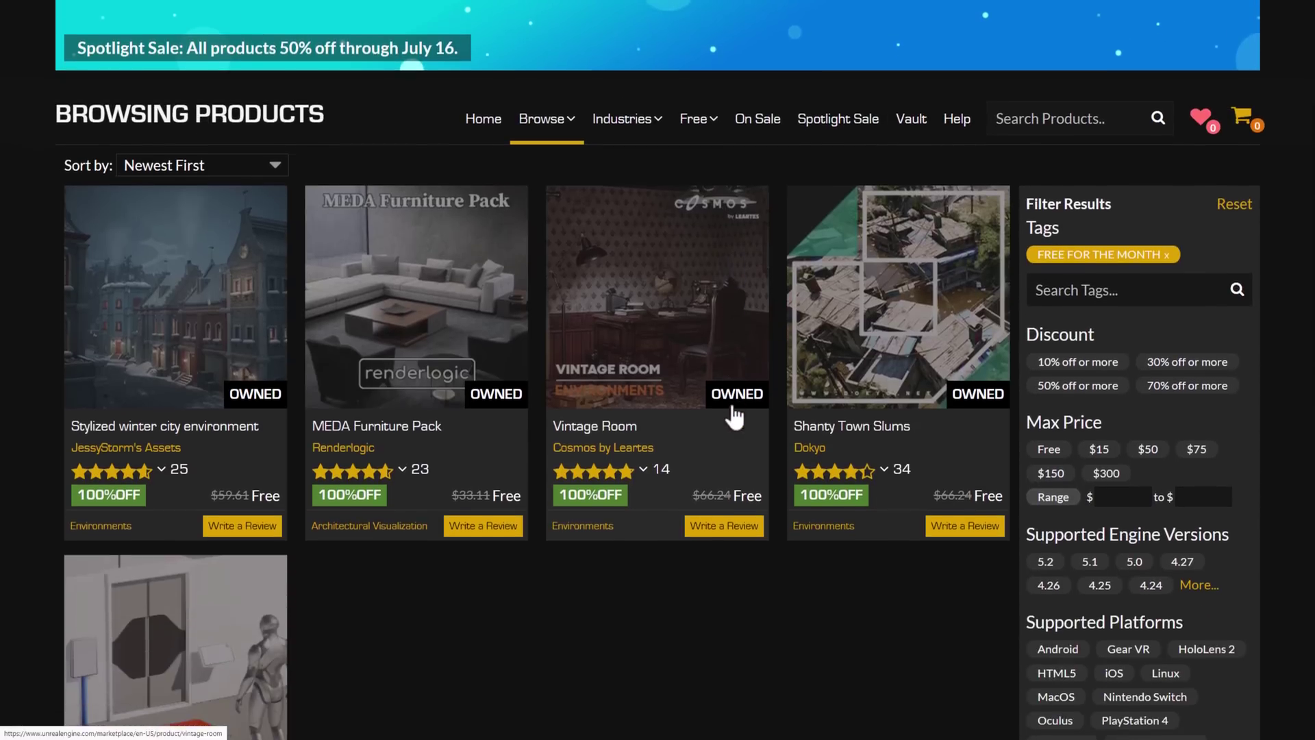
{"action": "scroll", "coordinate": [921, 363], "scroll_direction": "down", "scroll_amount": 2}
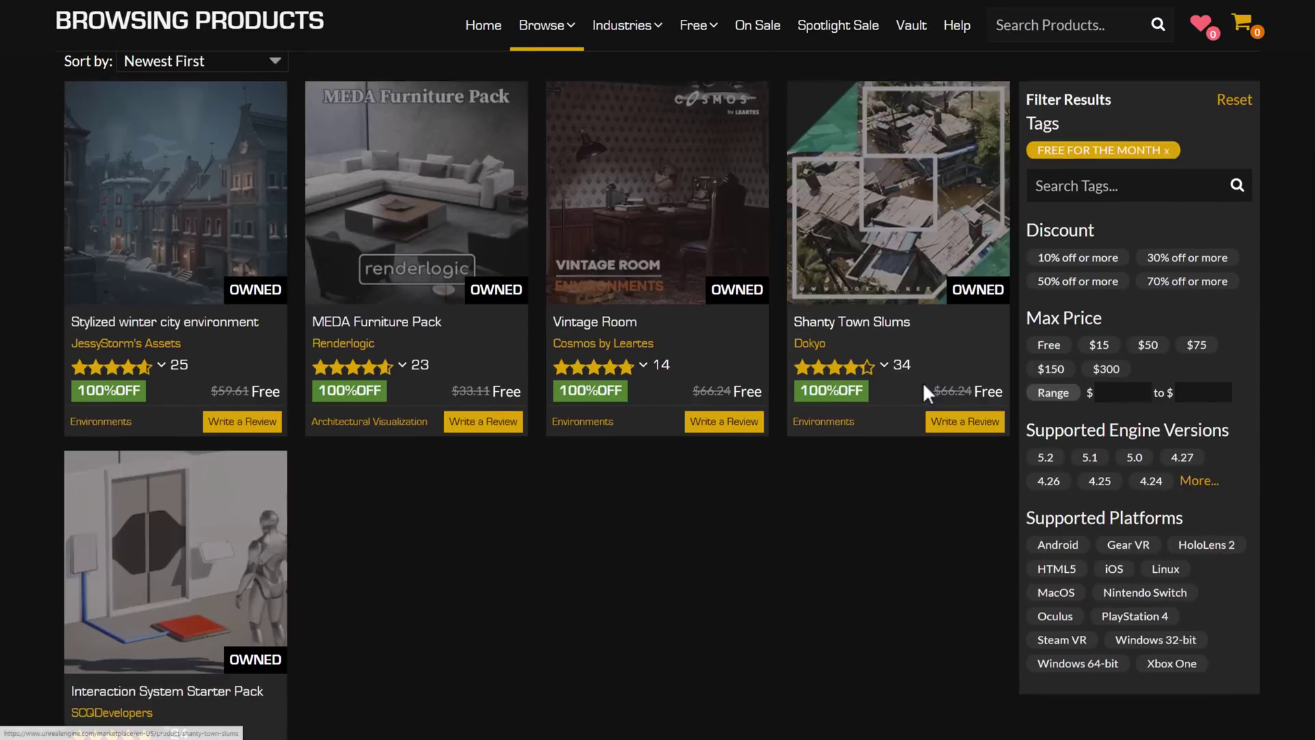